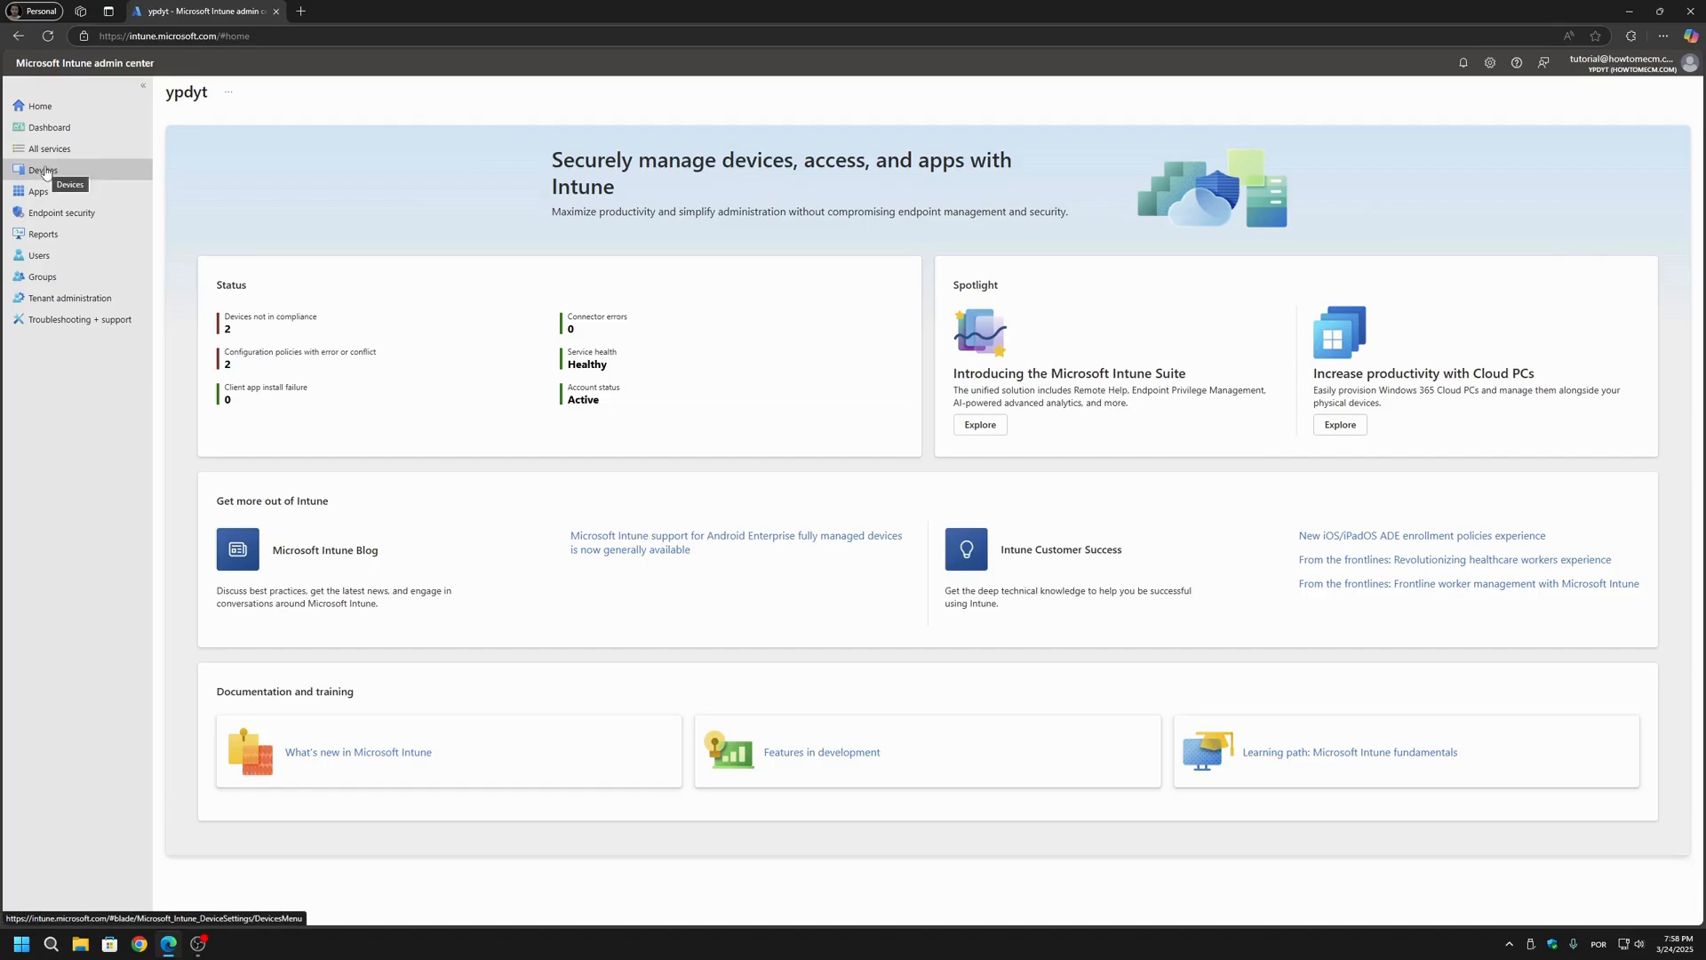
# Step: Open the configuration policies for Windows devices in the Intune admin center
pyautogui.click(45, 171)
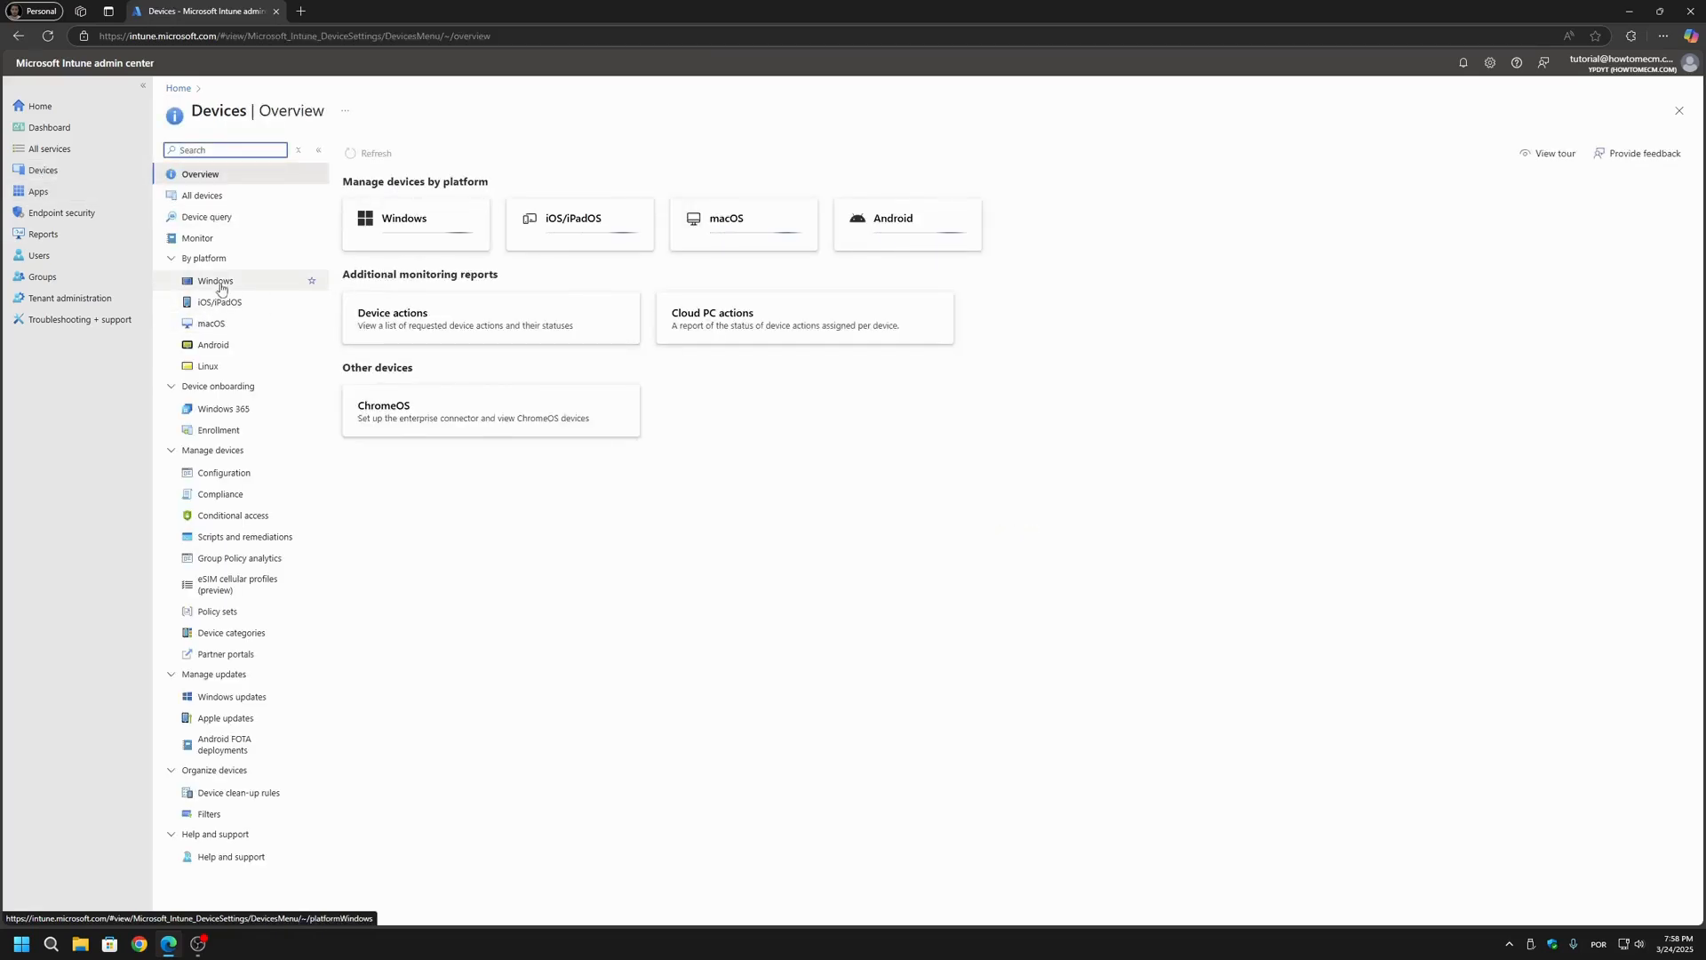
pyautogui.click(218, 283)
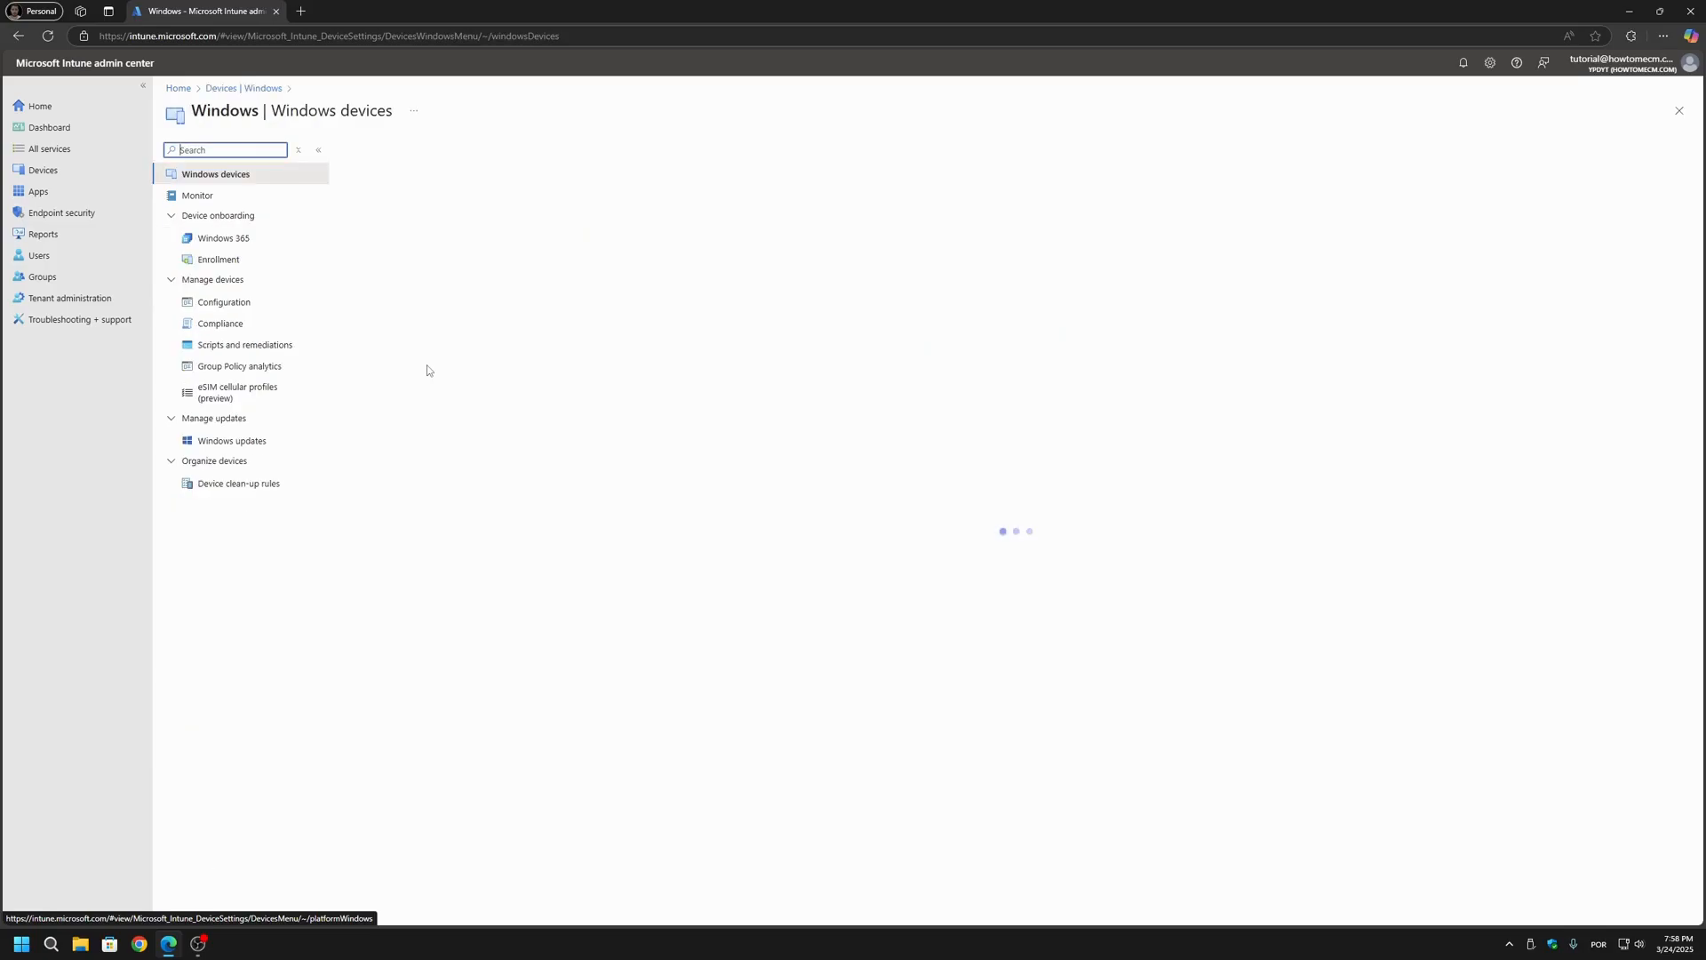
pyautogui.click(233, 308)
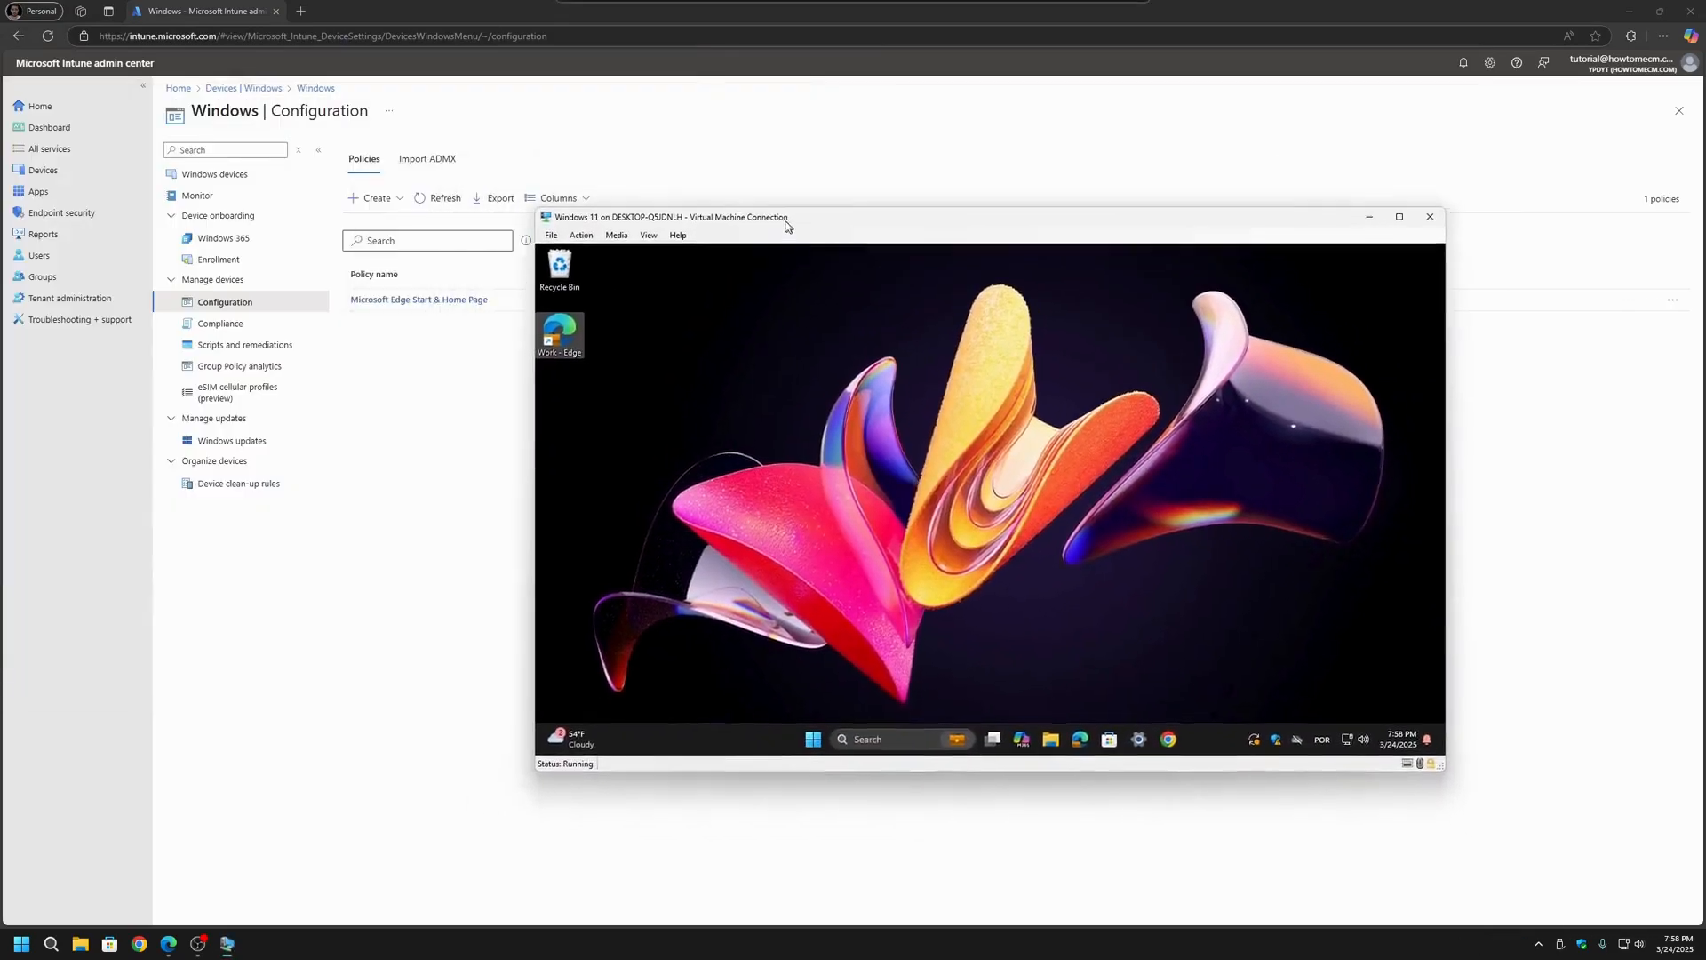
# Step: Enlarge and reposition the Windows 11 virtual machine window, and view Google Chrome's On startup settings inside it
pyautogui.moveTo(1416, 759); pyautogui.dragTo(1575, 896)
pyautogui.moveTo(1067, 210); pyautogui.dragTo(869, 136)
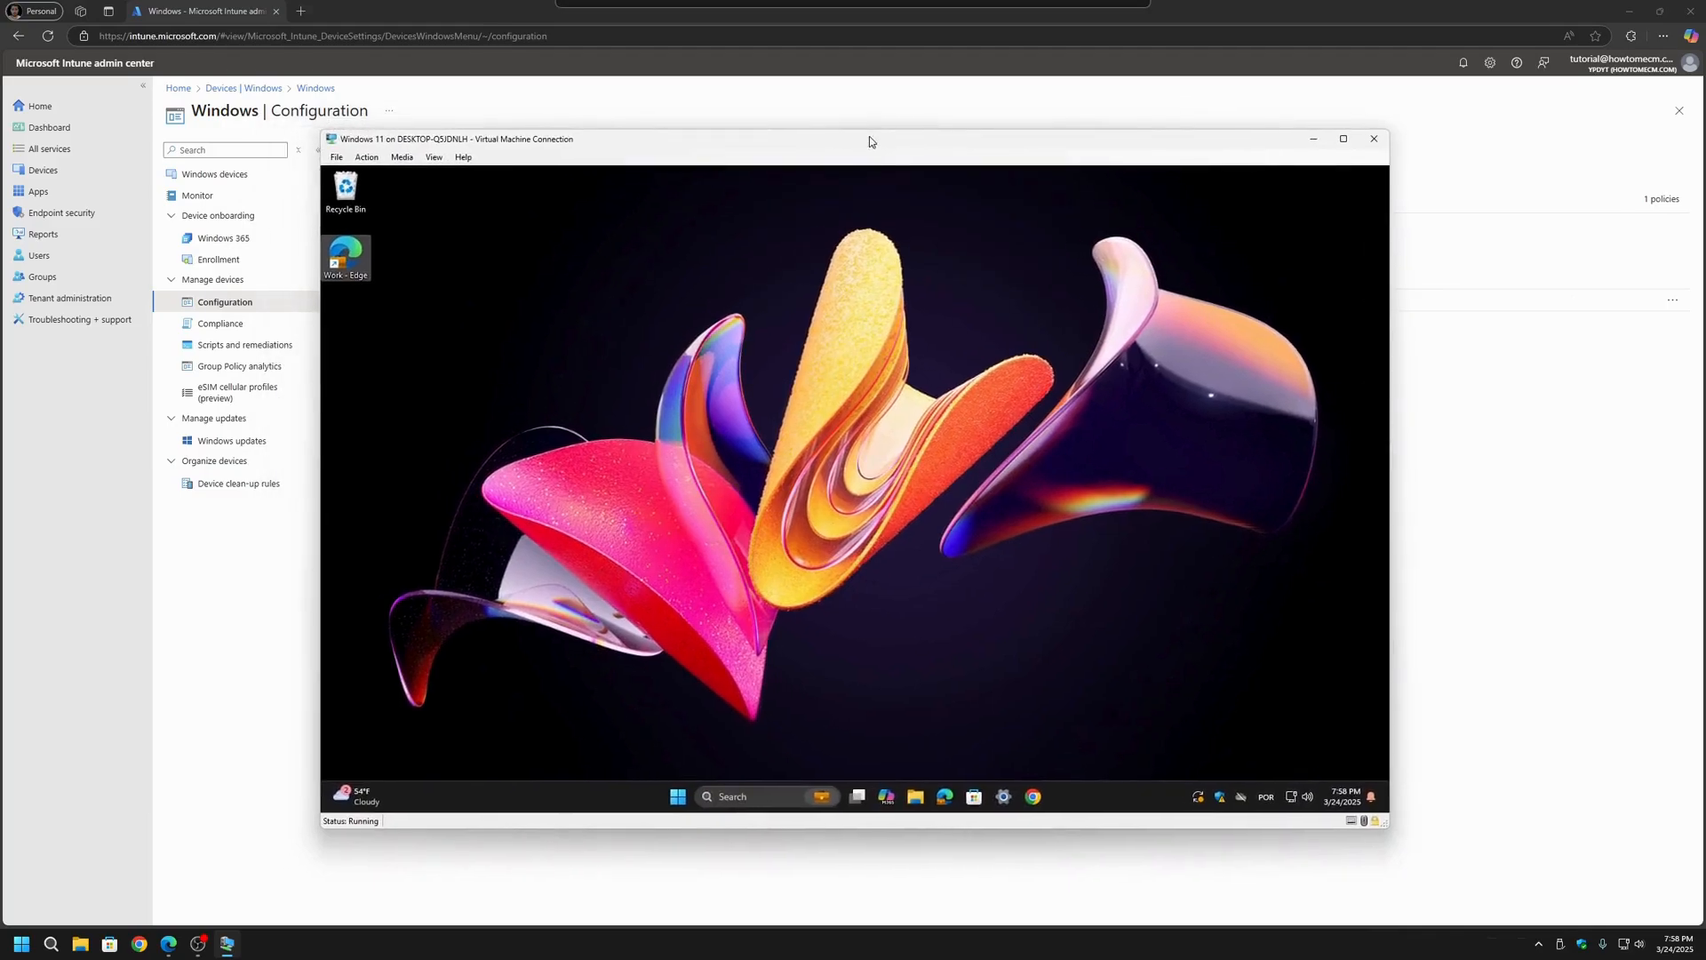
pyautogui.click(1031, 803)
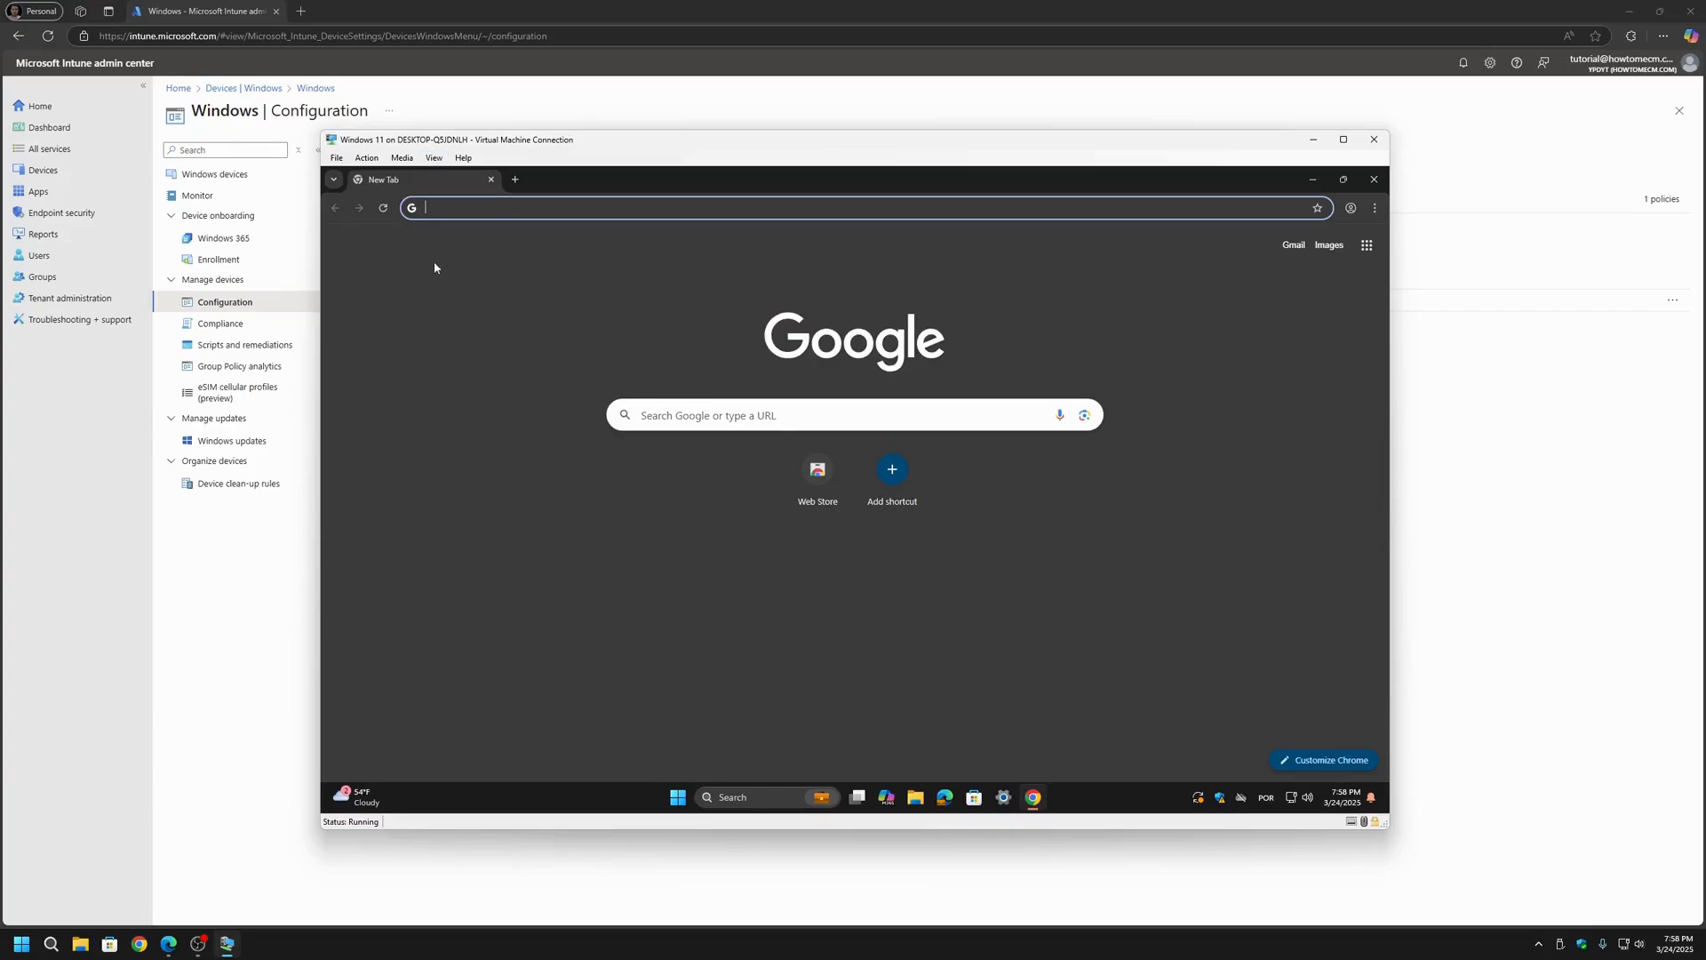
pyautogui.click(1375, 207)
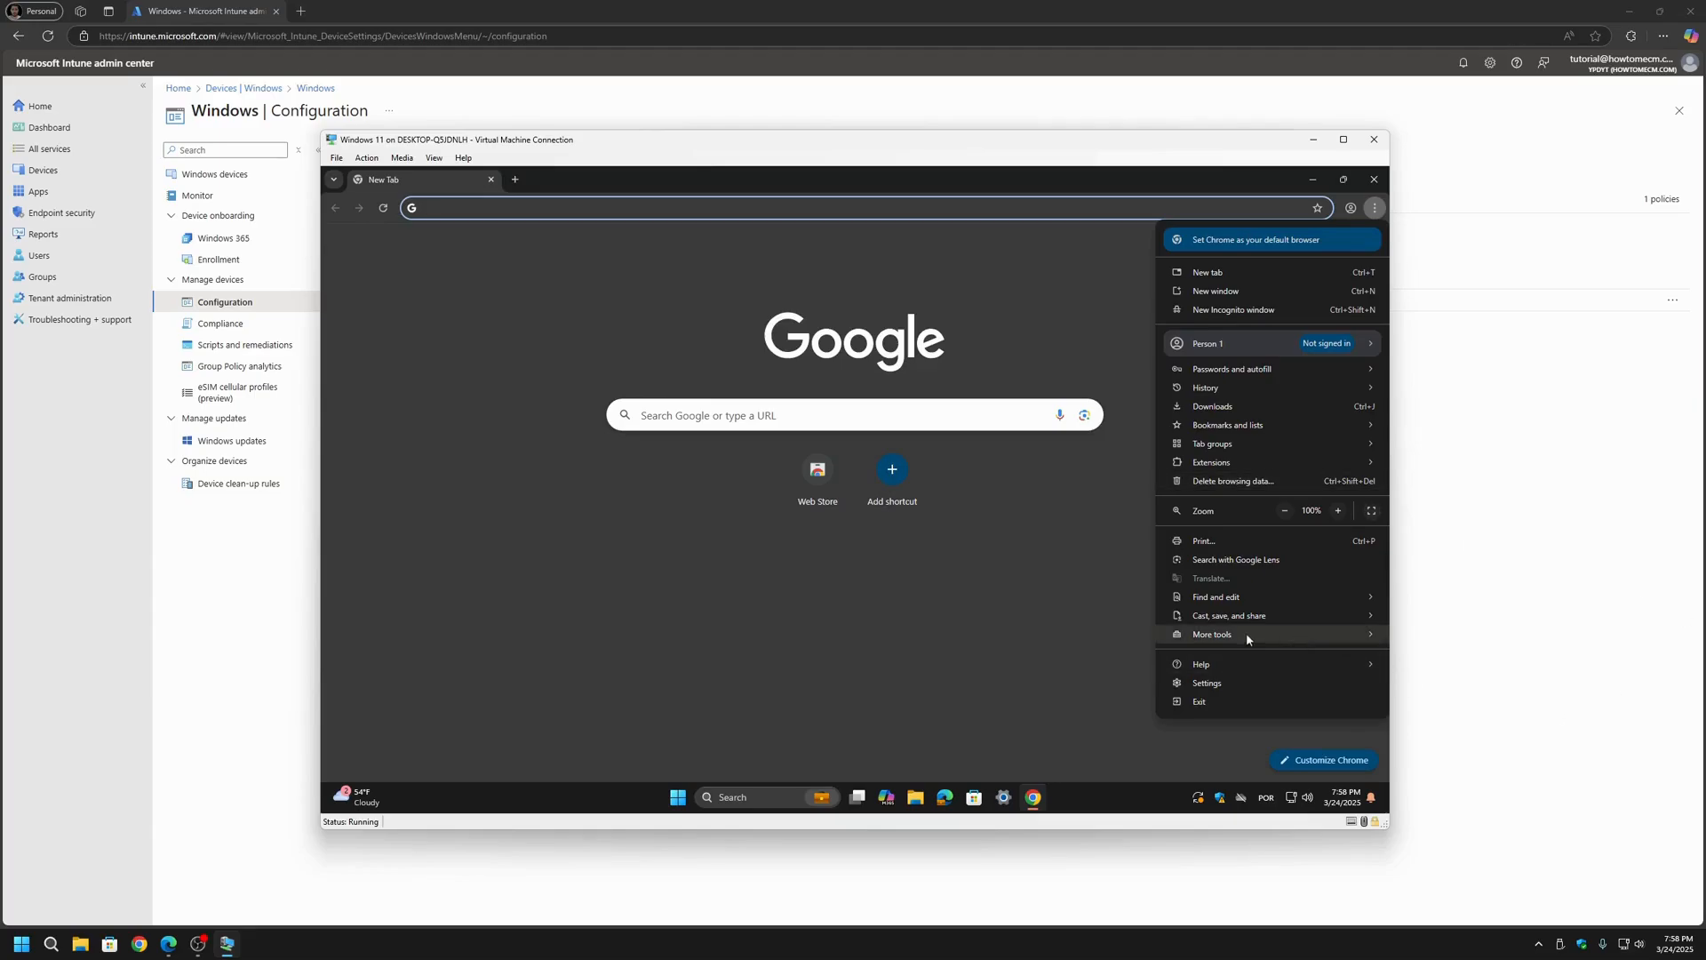
pyautogui.click(1207, 682)
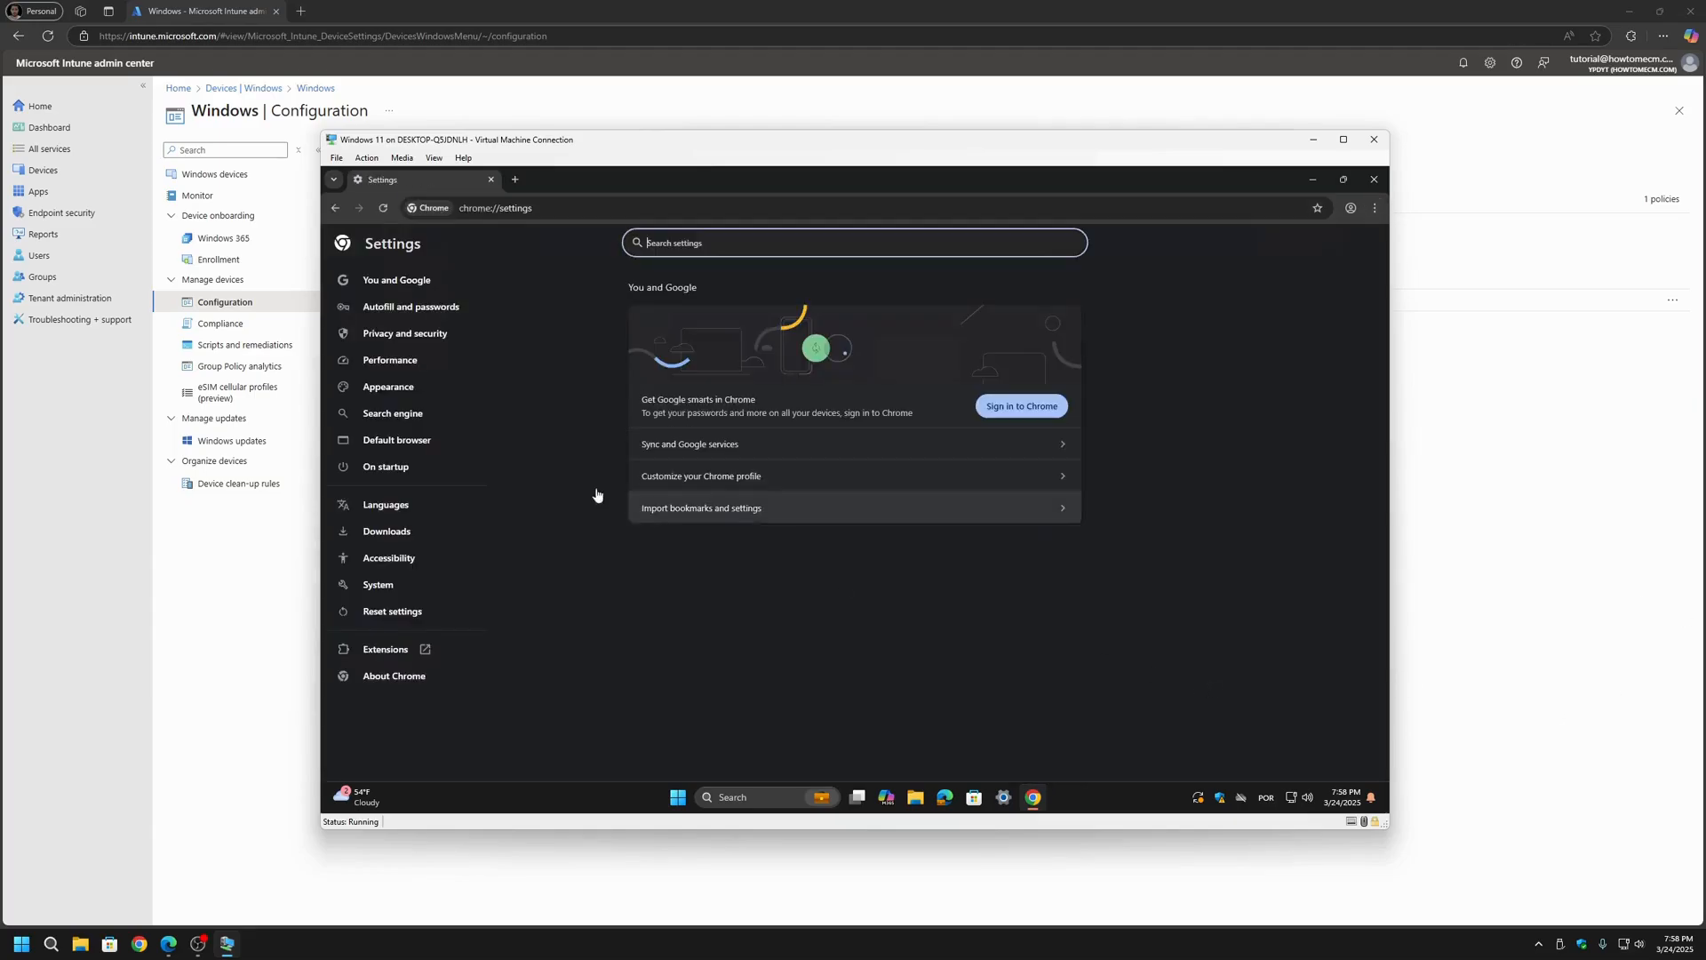
pyautogui.click(397, 465)
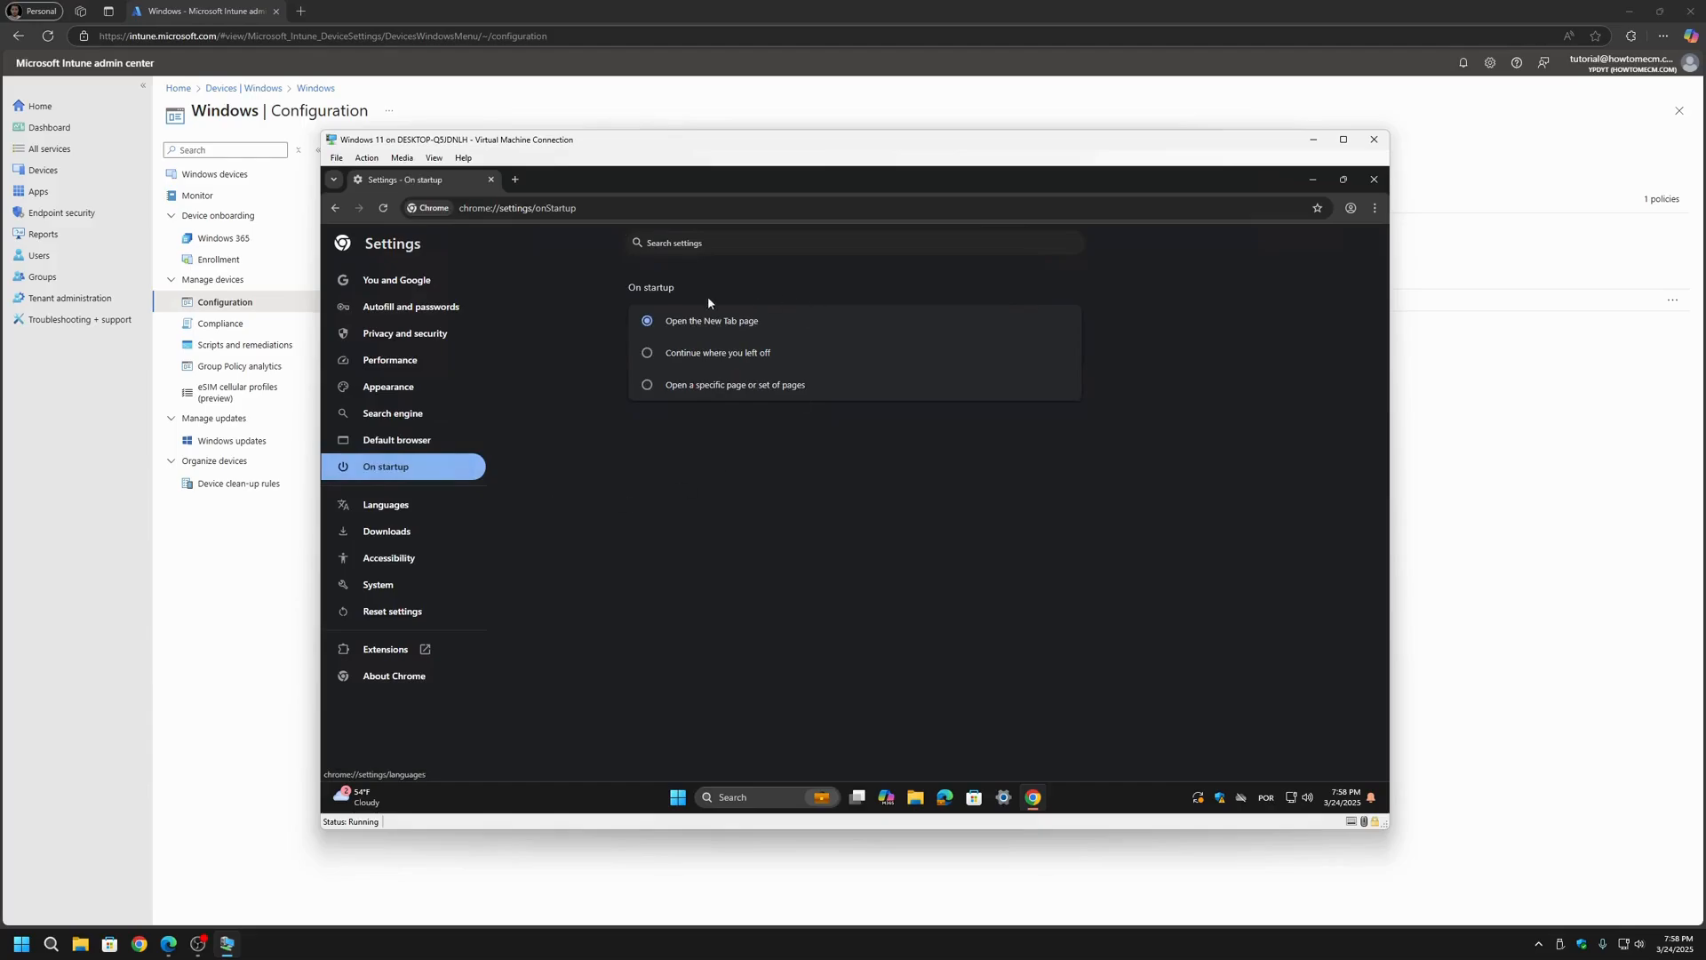
# Step: Search Chrome's settings for "home", switch Show home button on and back off, and close the browser
pyautogui.click(708, 253)
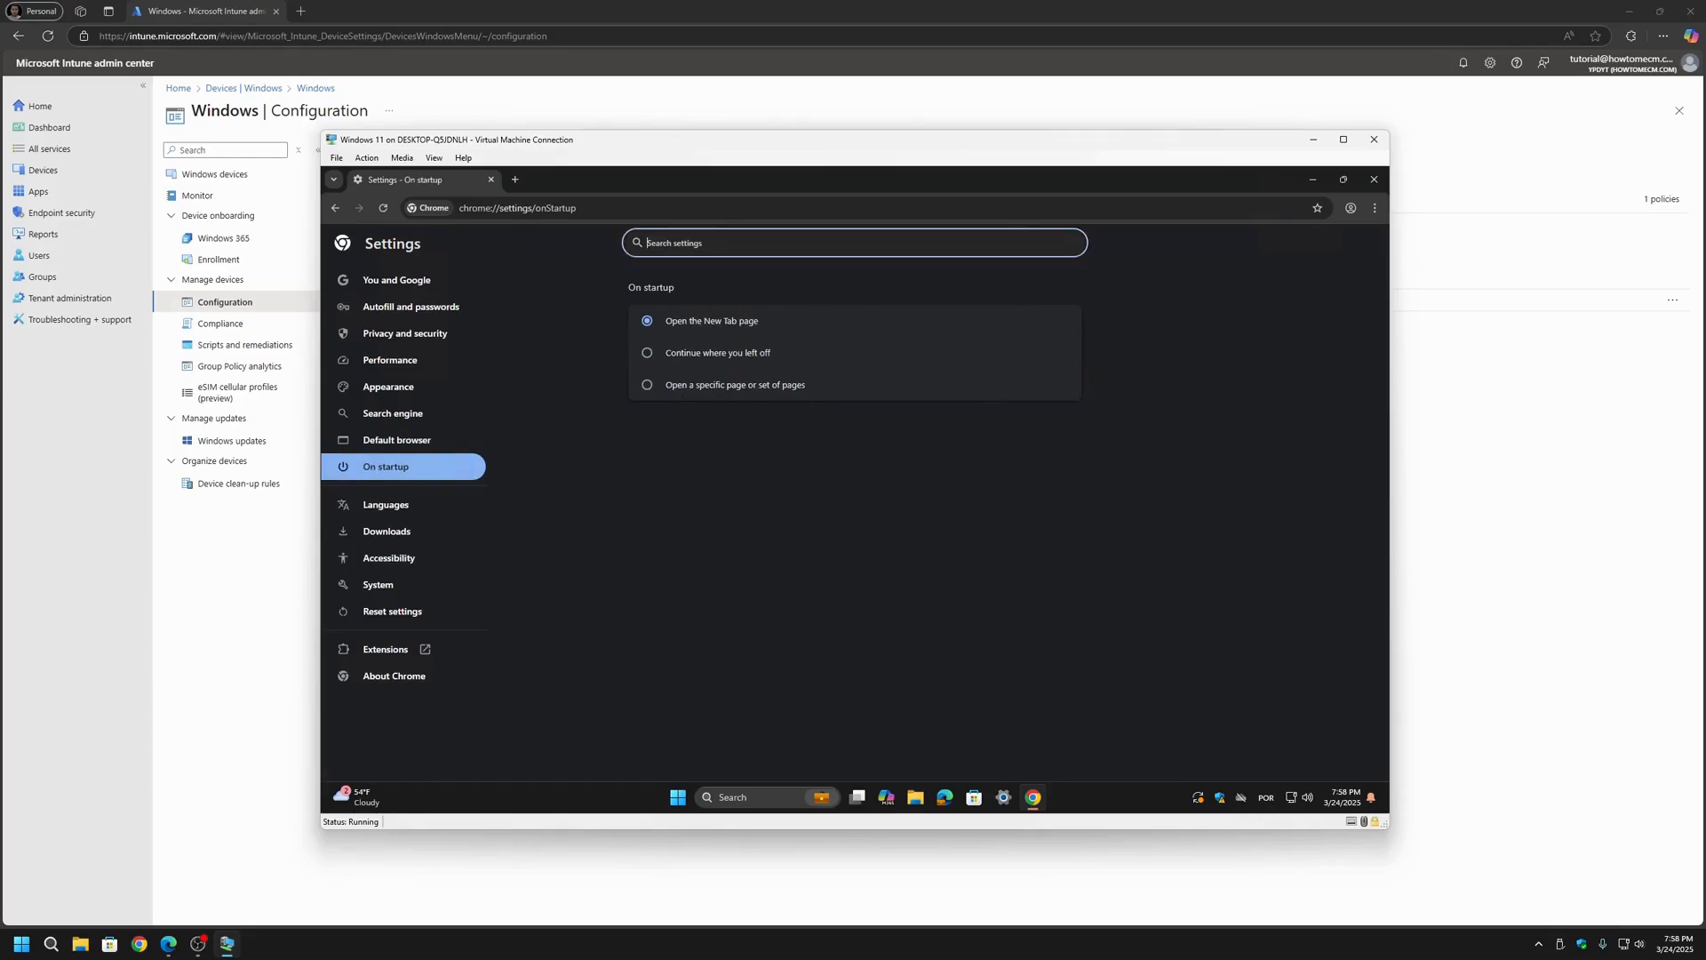
pyautogui.write('home')
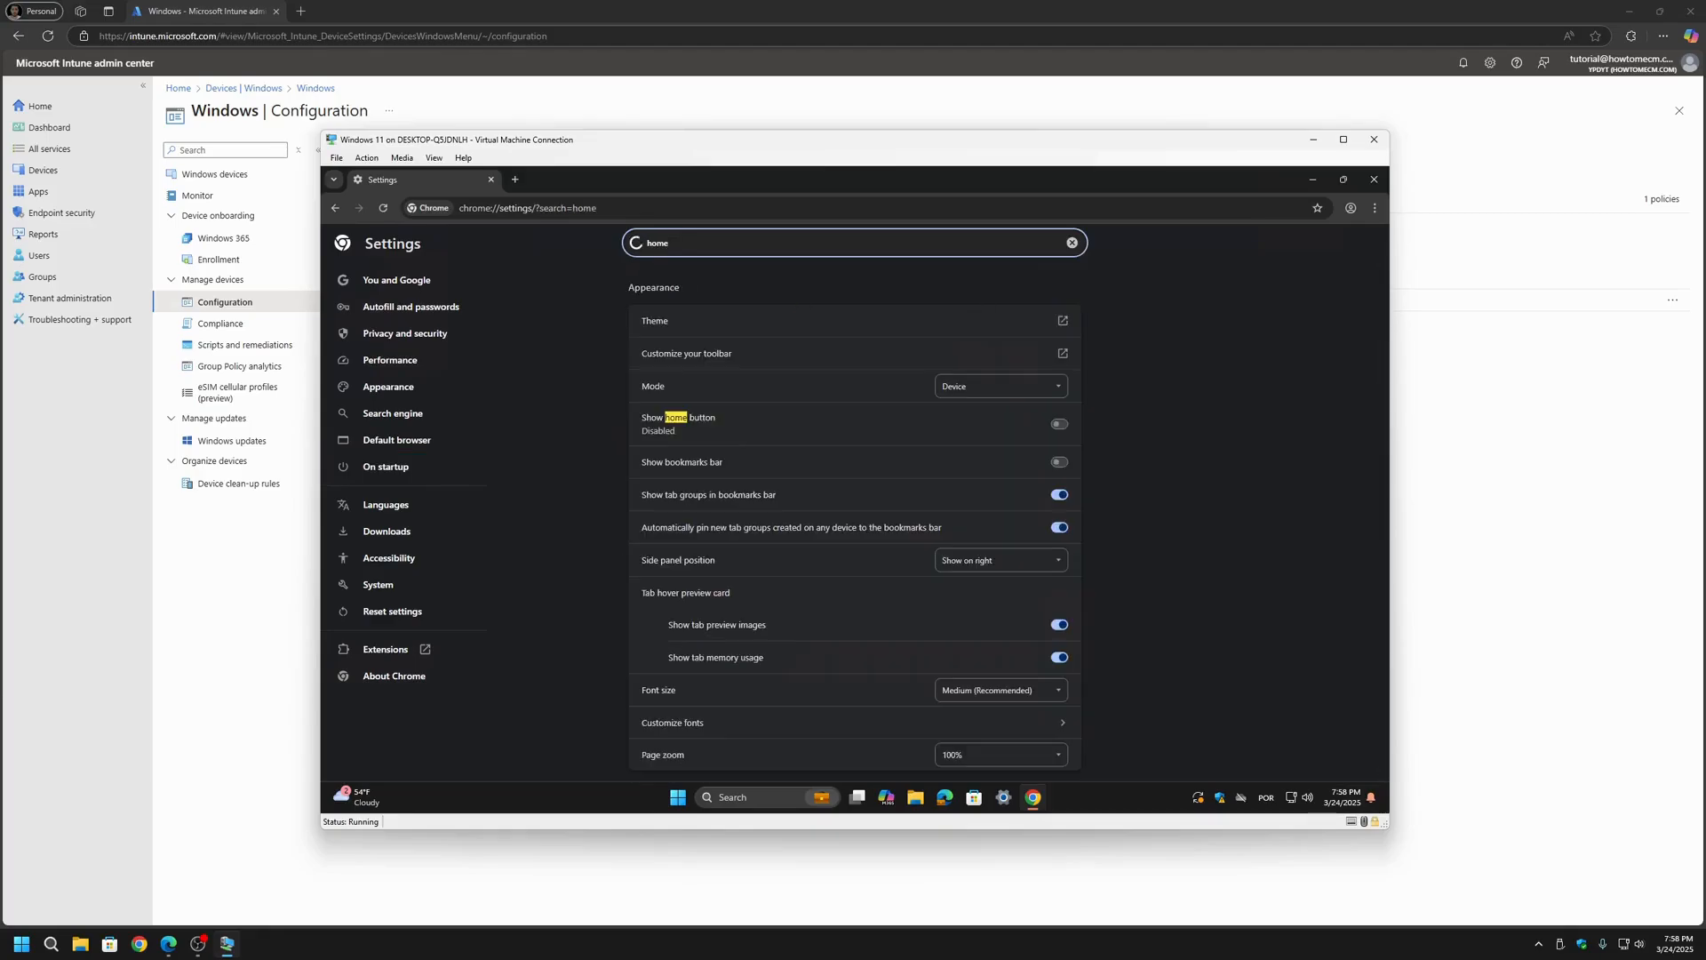
pyautogui.scroll(-2, 779, 639)
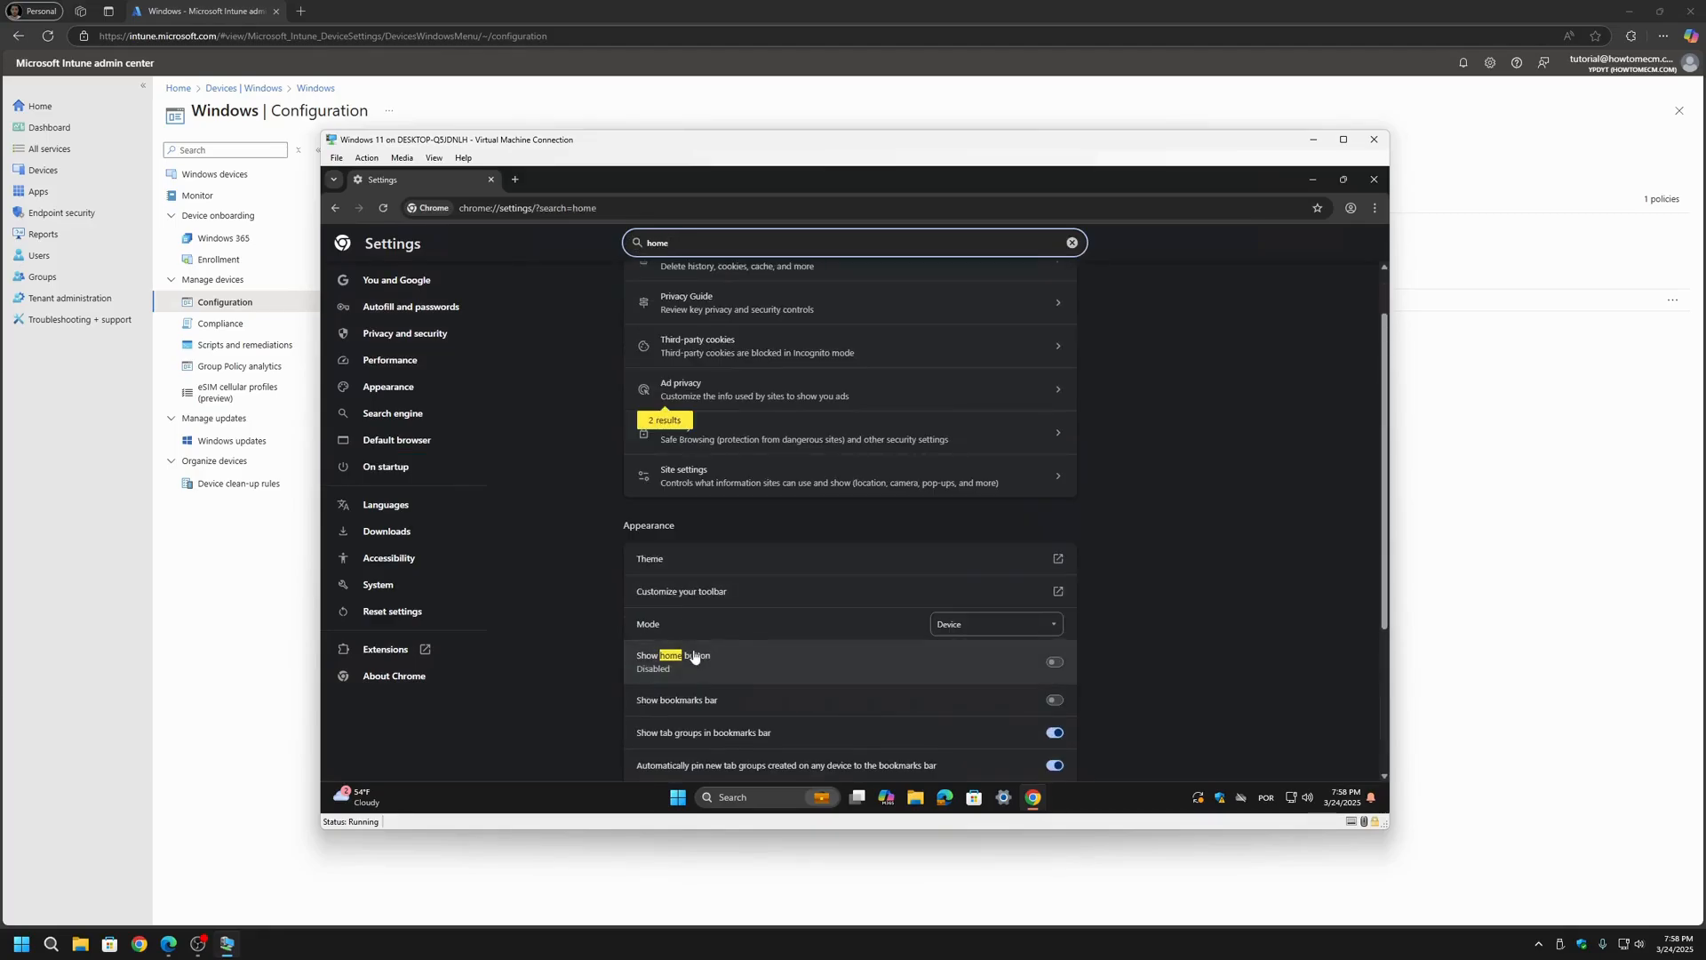
pyautogui.click(1055, 596)
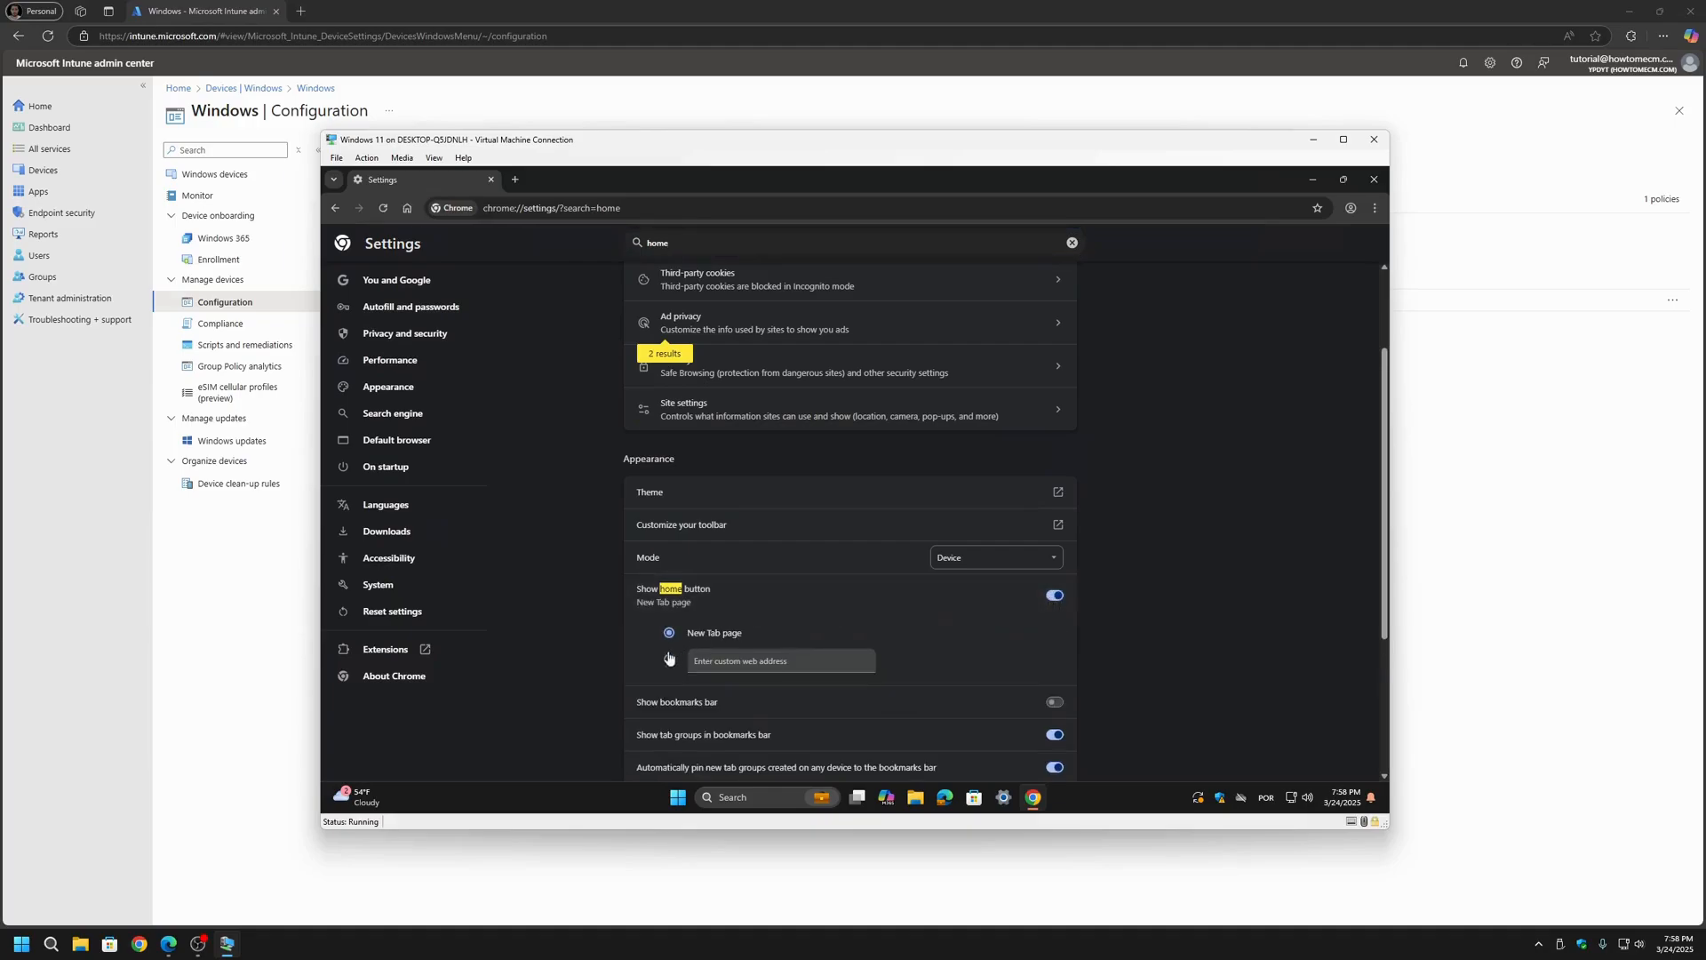
pyautogui.click(1055, 595)
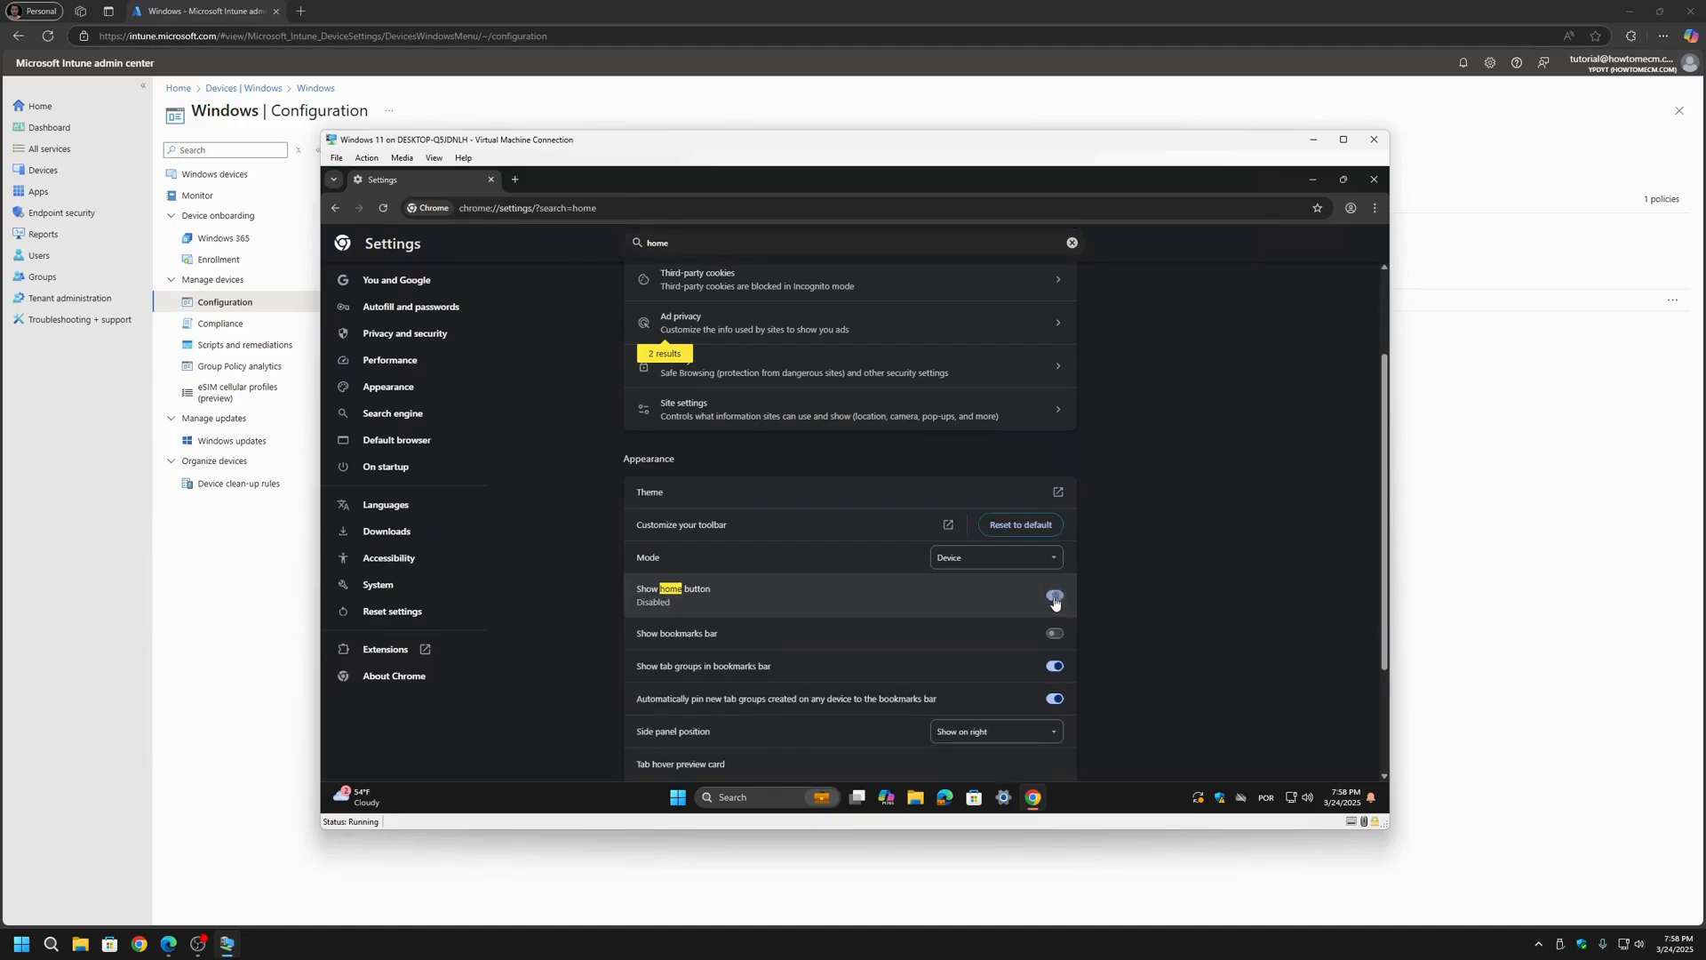
pyautogui.click(1376, 190)
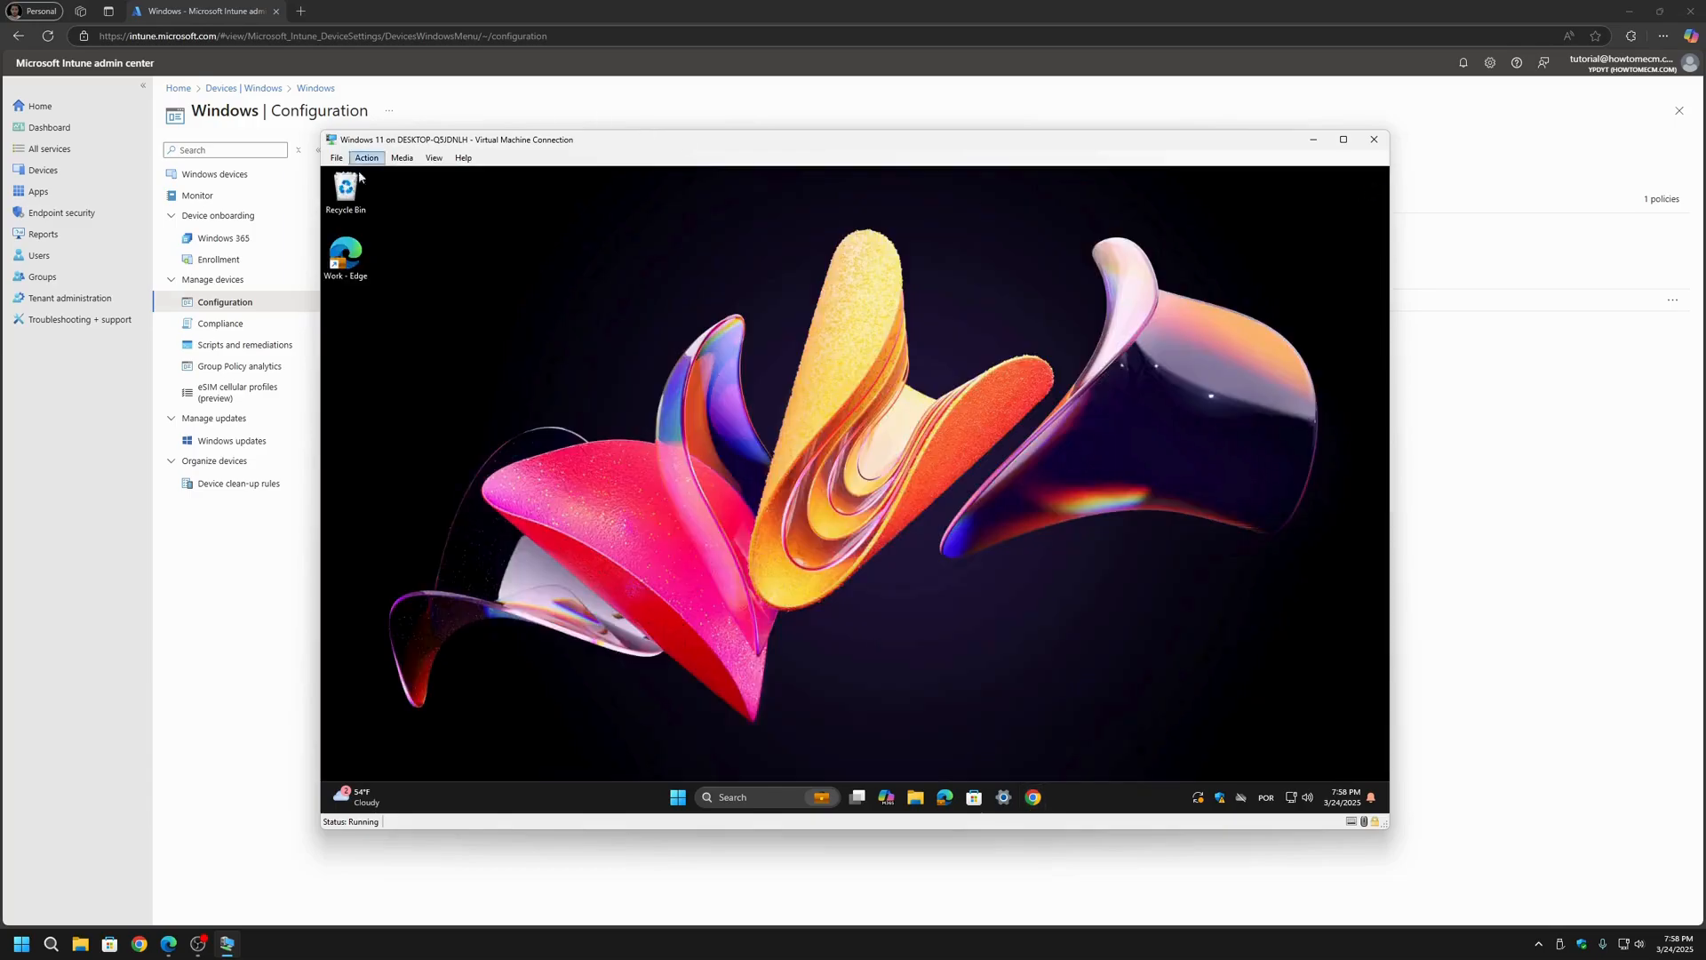
# Step: Return to Intune and create a new policy for the platform Windows 10 and later with the profile type Settings catalog
pyautogui.click(205, 646)
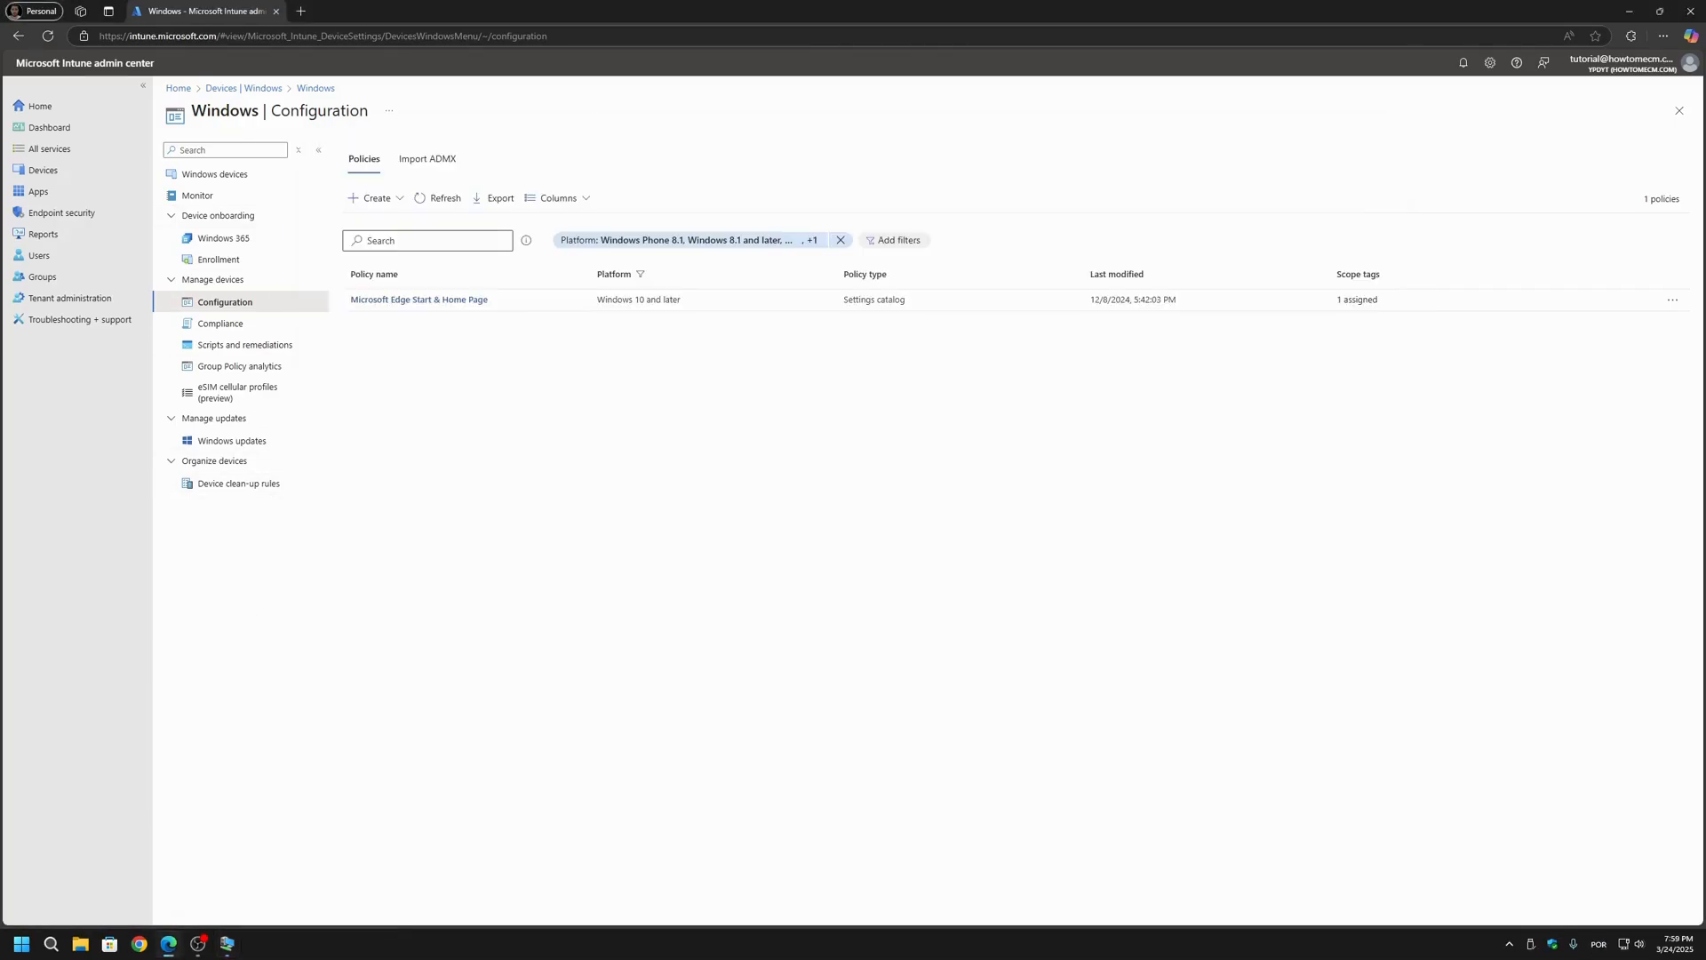
pyautogui.click(409, 198)
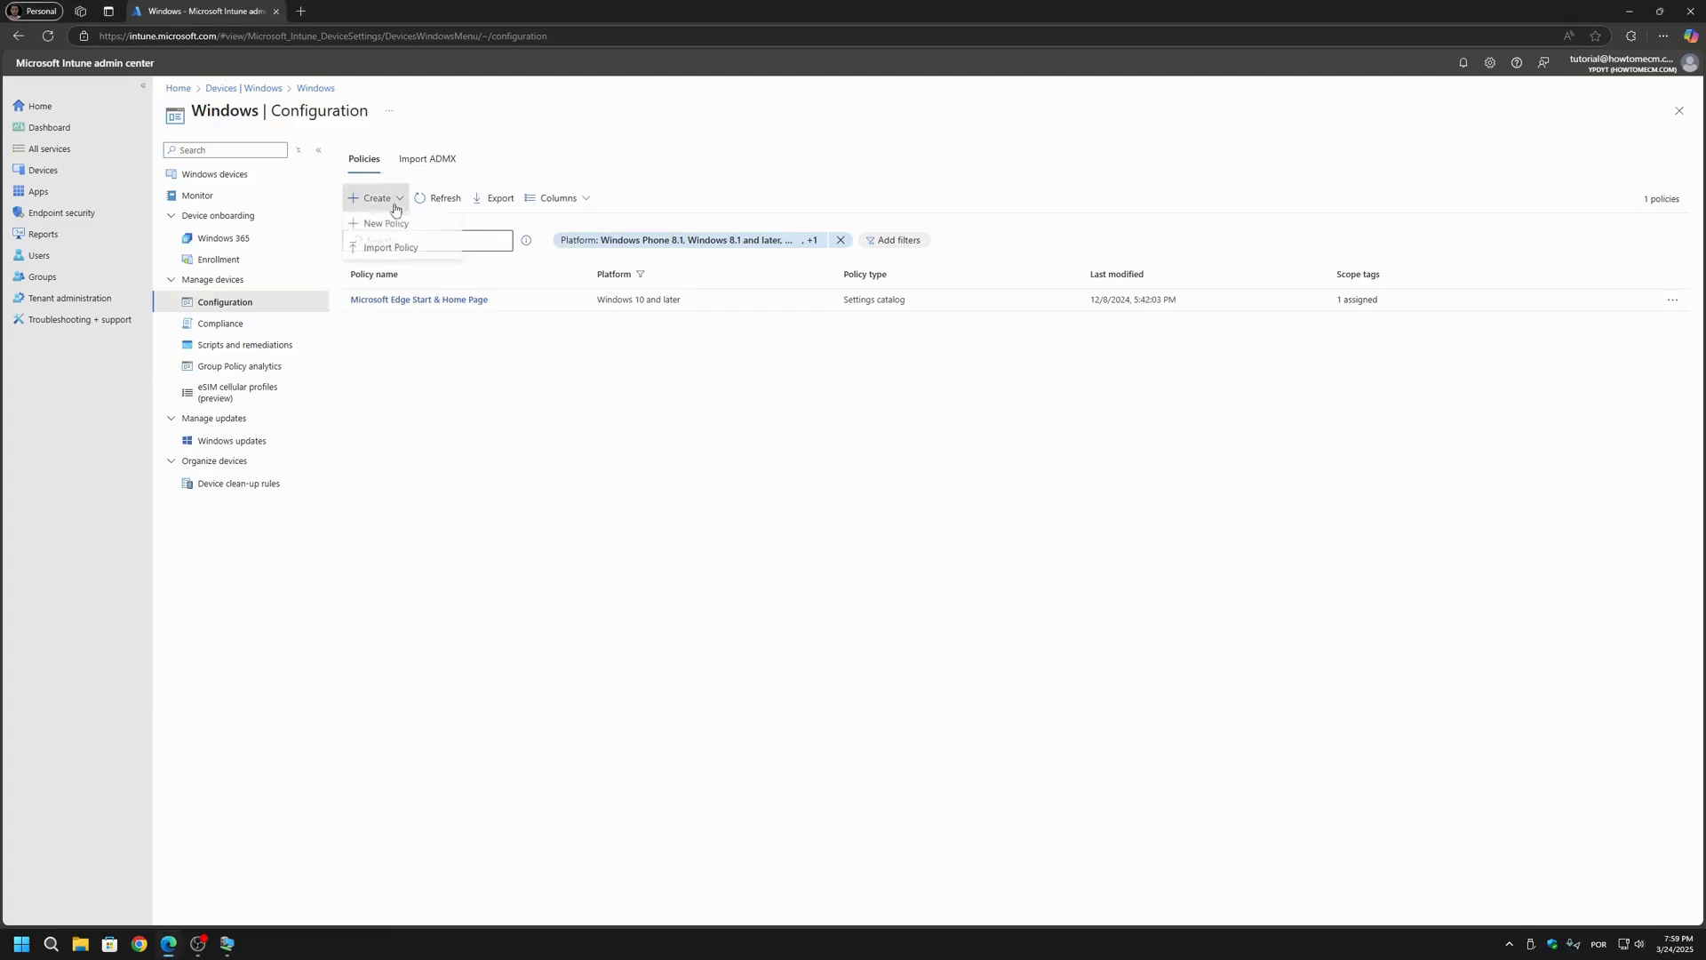
pyautogui.click(395, 227)
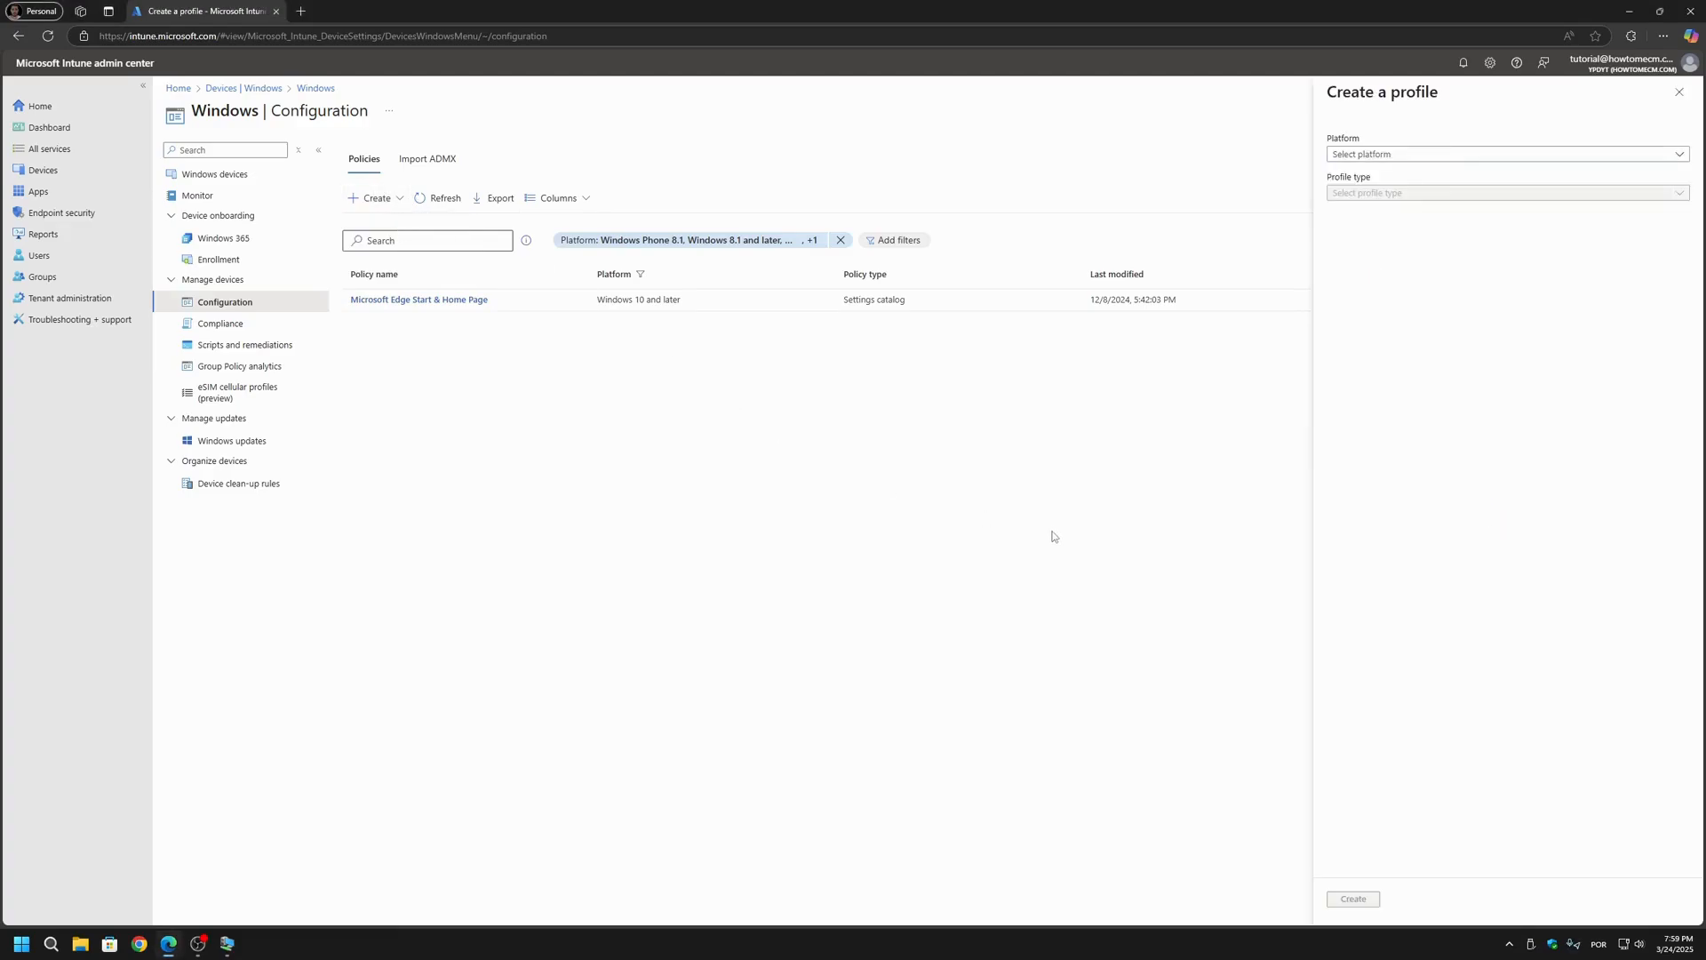
pyautogui.click(1372, 157)
pyautogui.click(1373, 170)
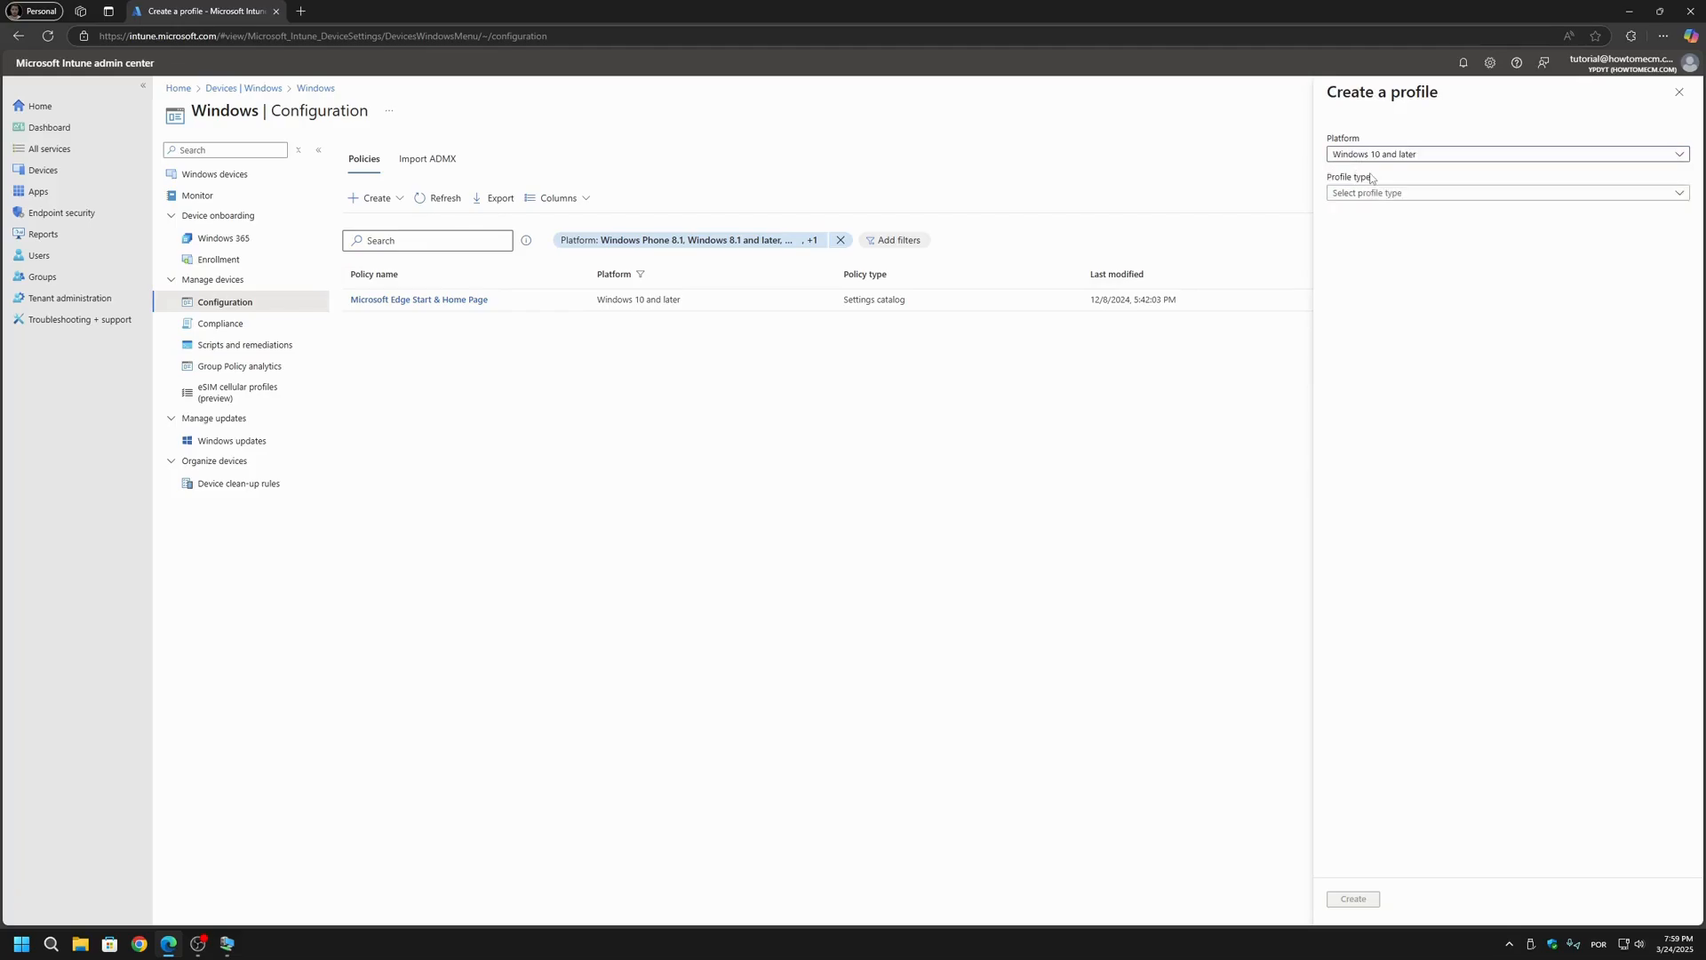
pyautogui.click(1373, 201)
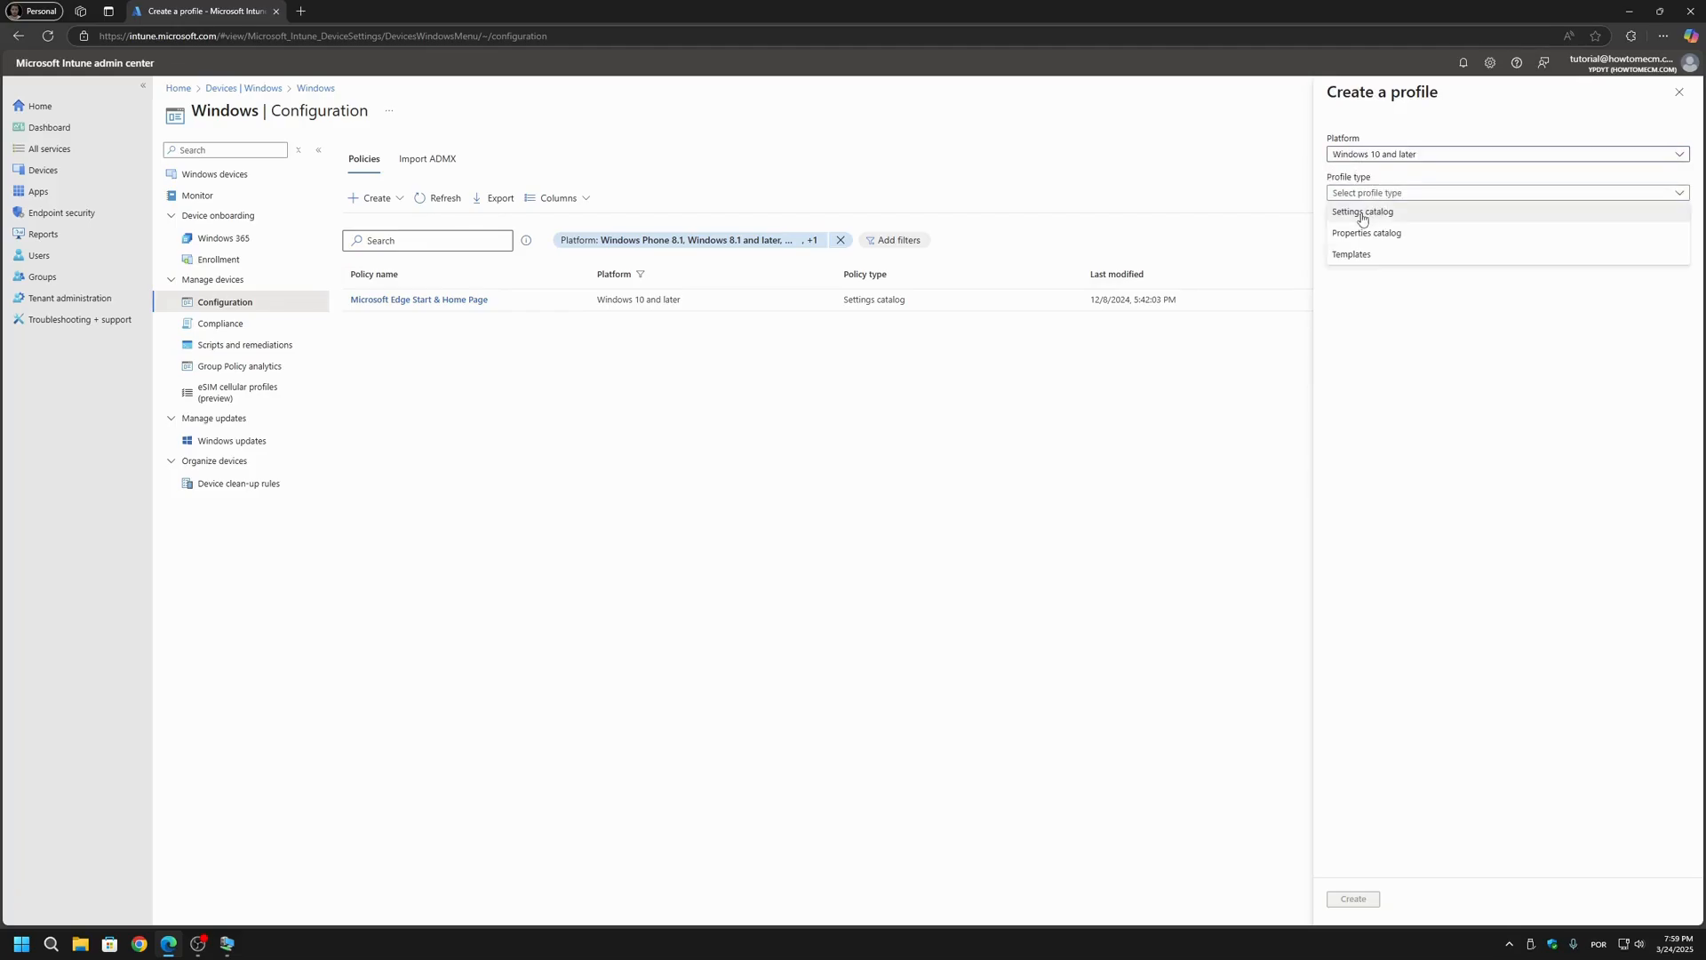
pyautogui.click(1363, 213)
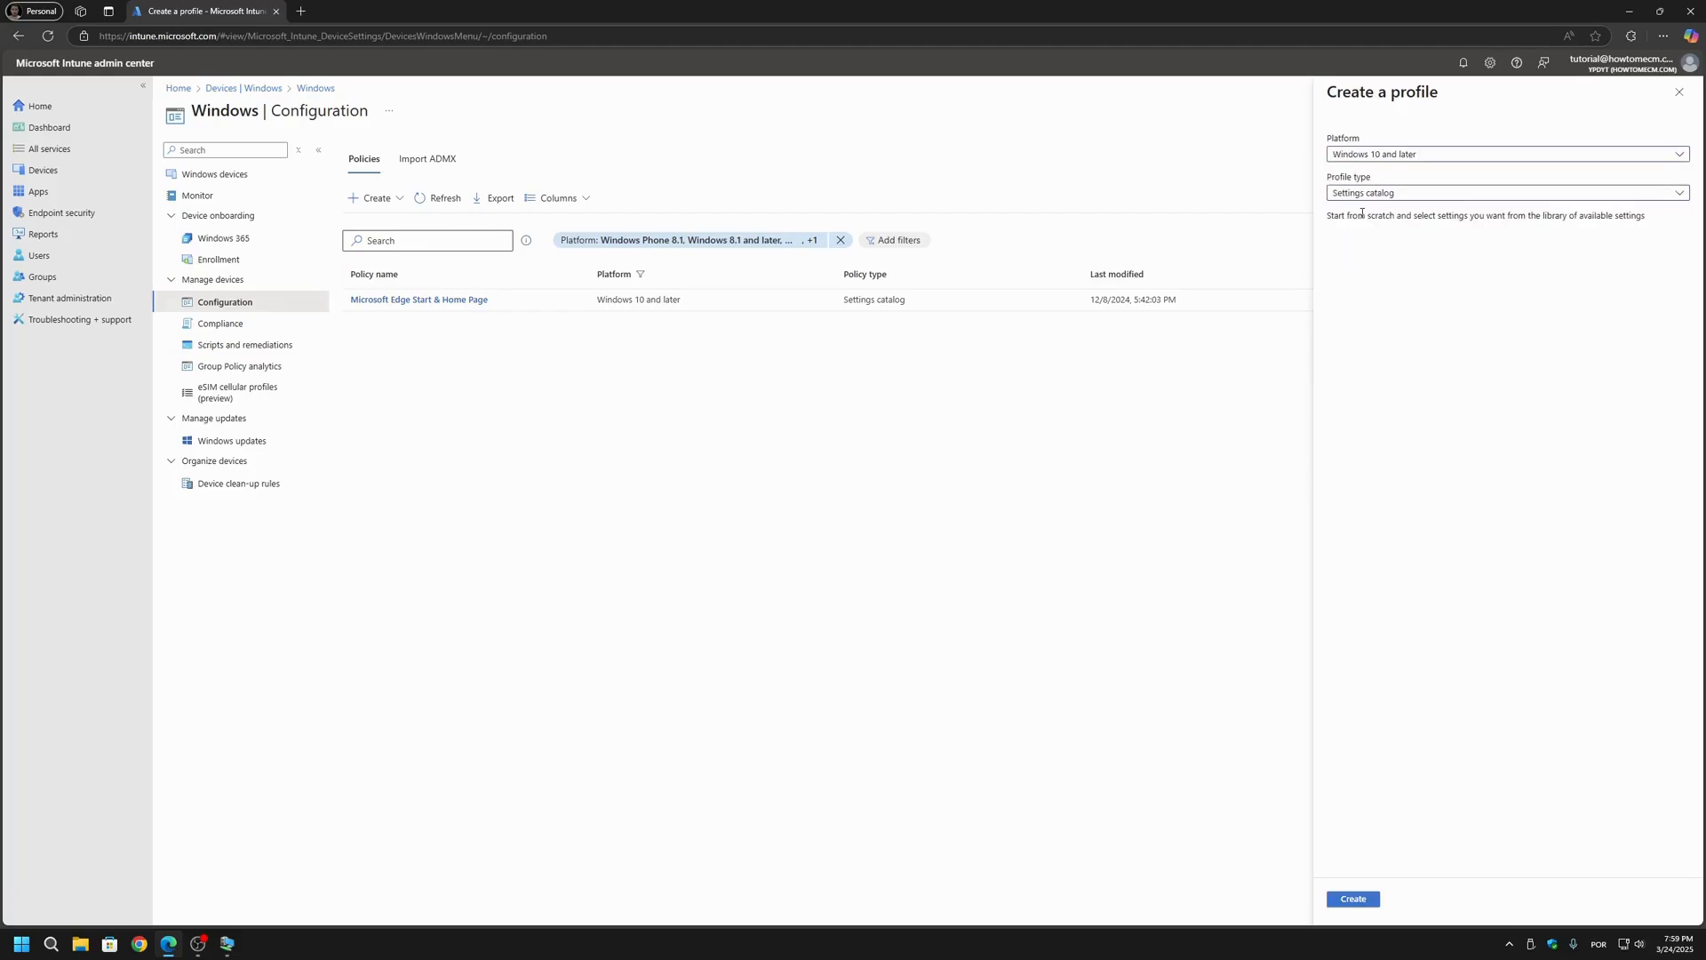
pyautogui.click(1353, 898)
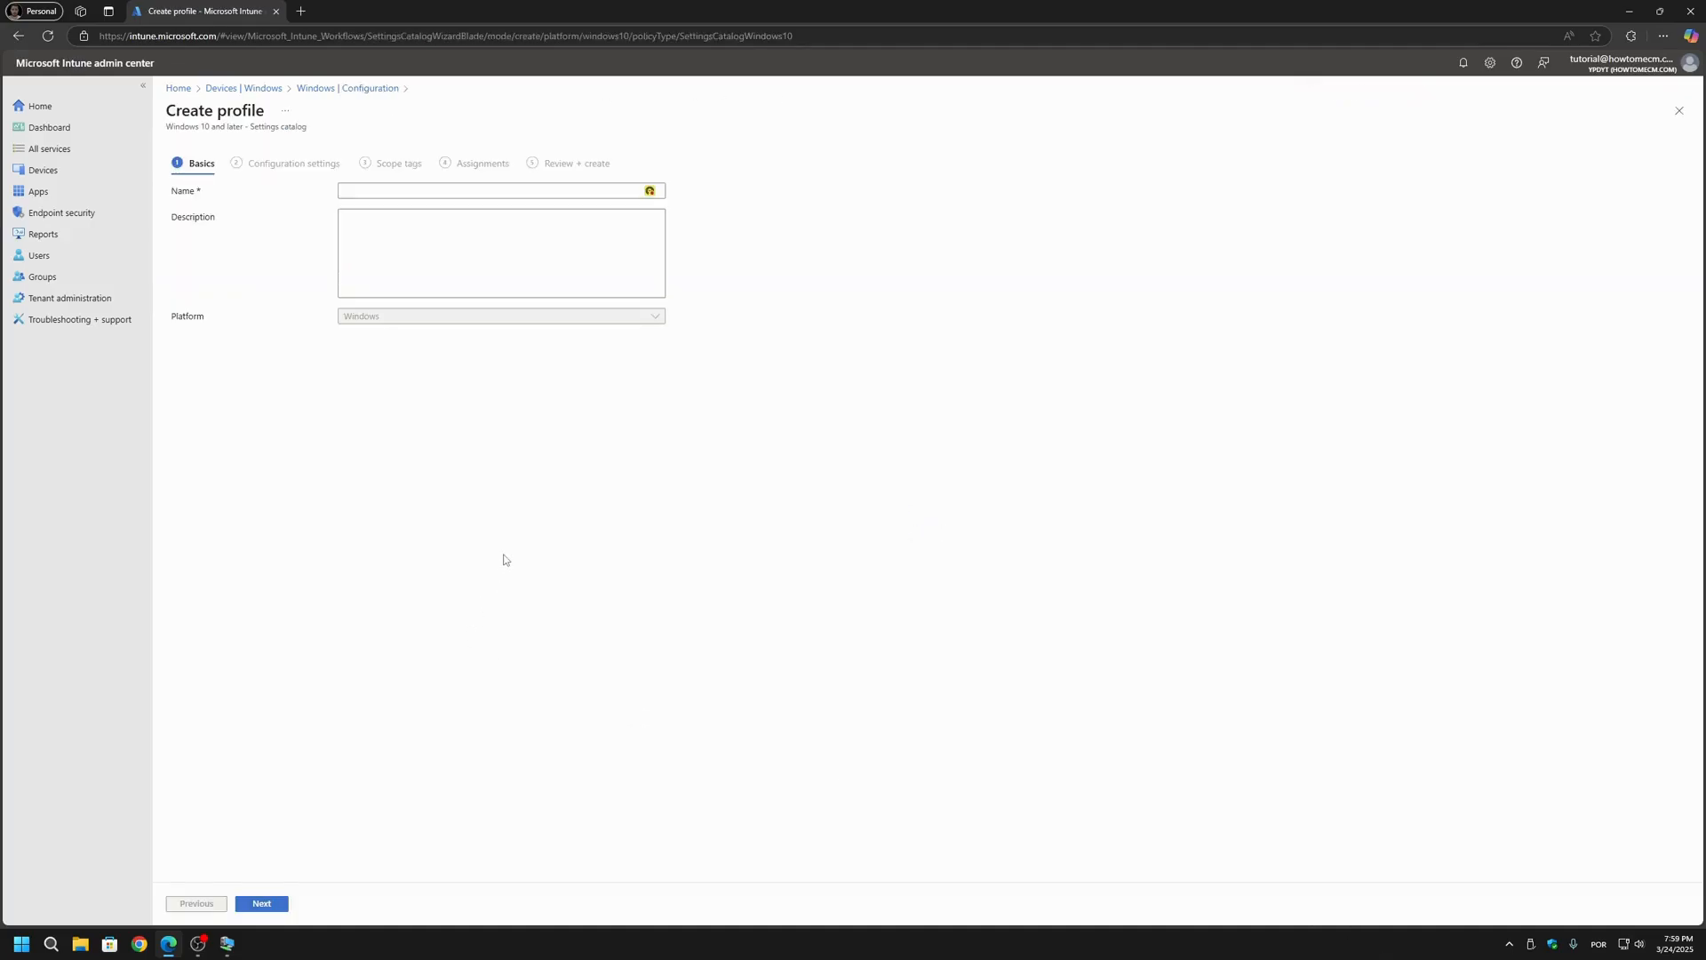
# Step: Name the profile "Google Chrome Start & Home Page", reuse the name as the description, and continue to the configuration settings
pyautogui.click(389, 190)
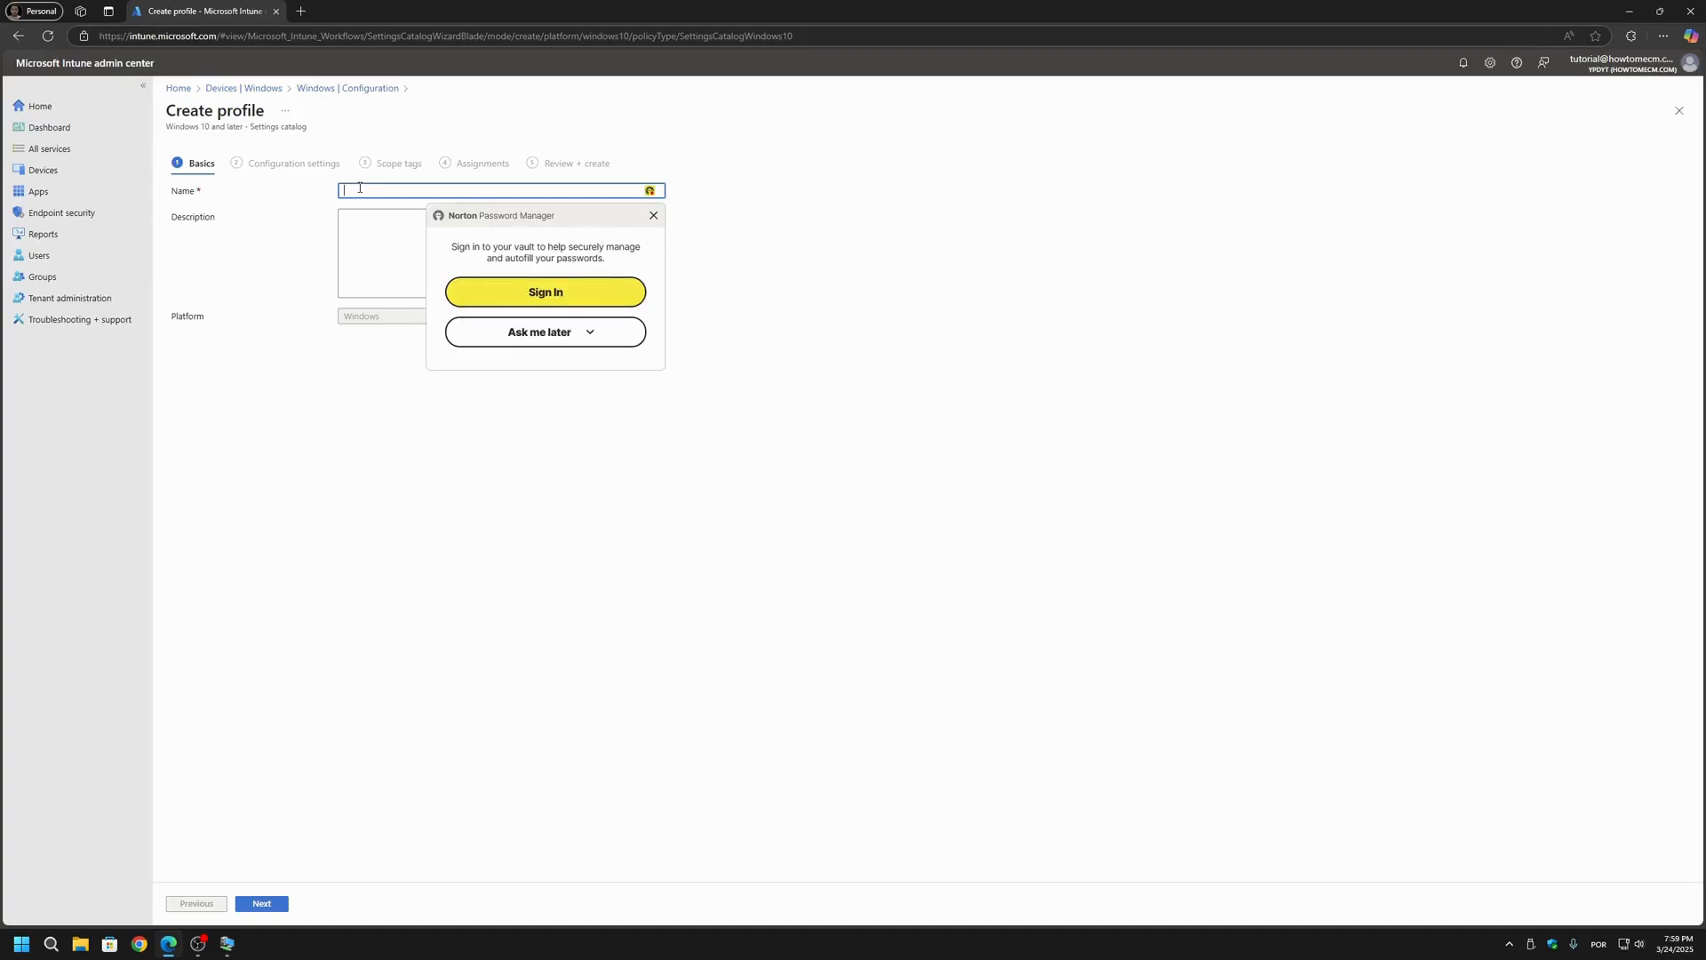
pyautogui.click(488, 190)
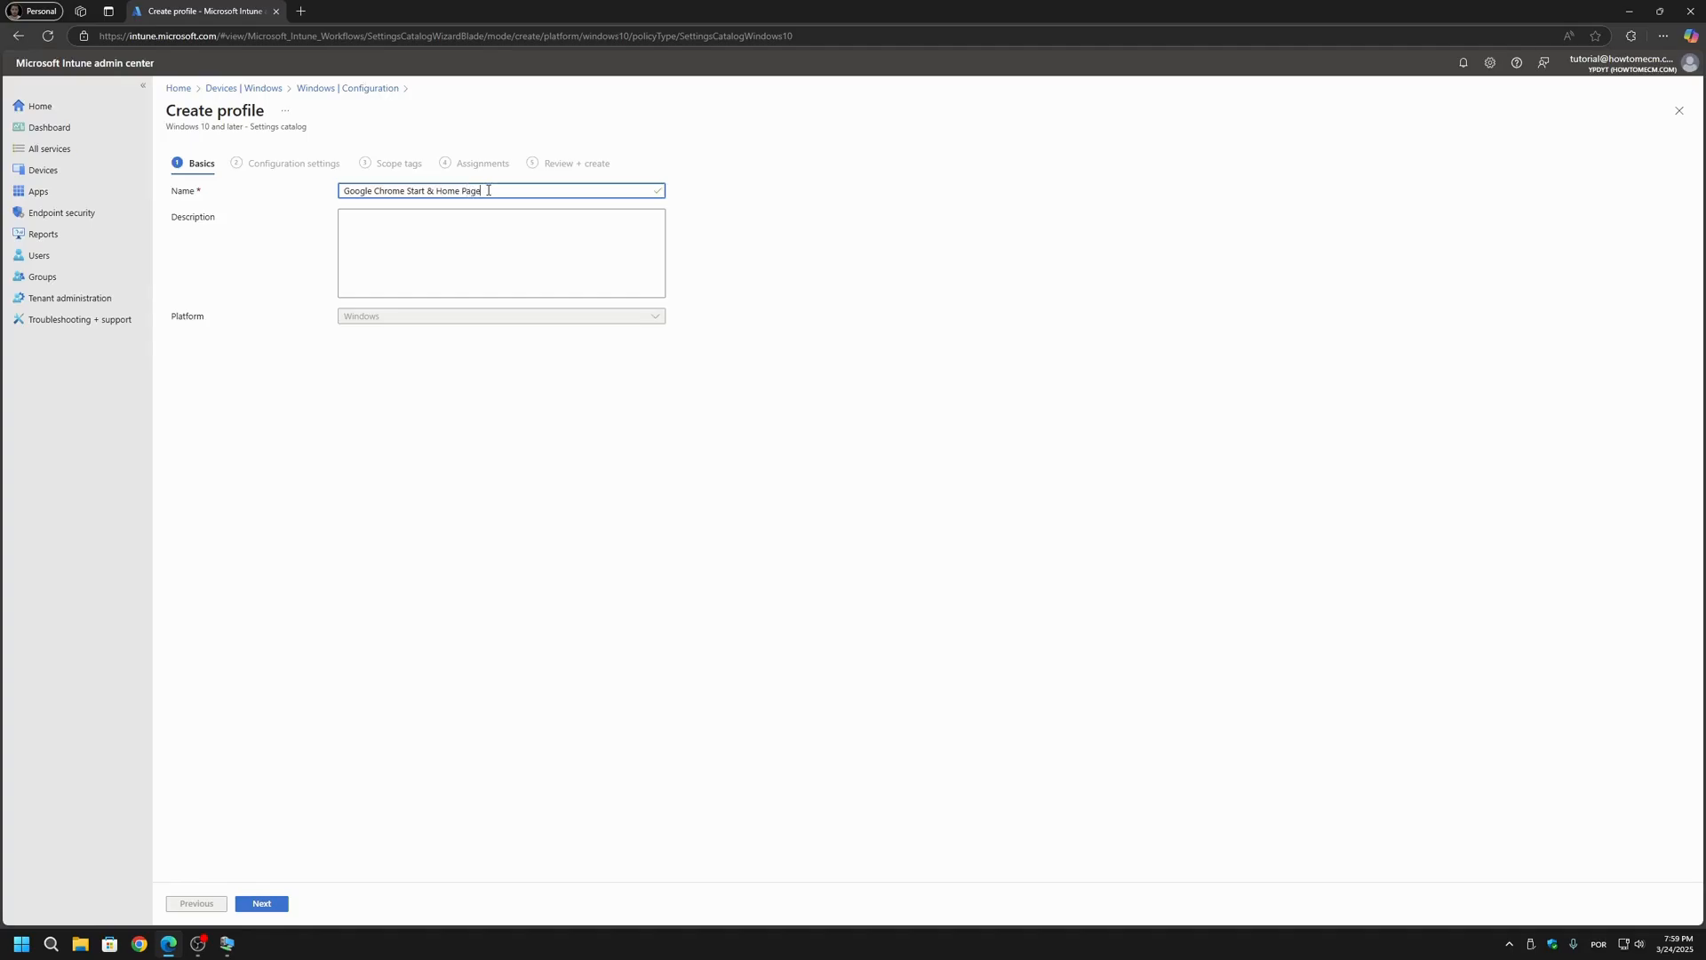
pyautogui.tripleClick(484, 190)
pyautogui.hotkey('ctrl', 'c')
pyautogui.click(423, 255)
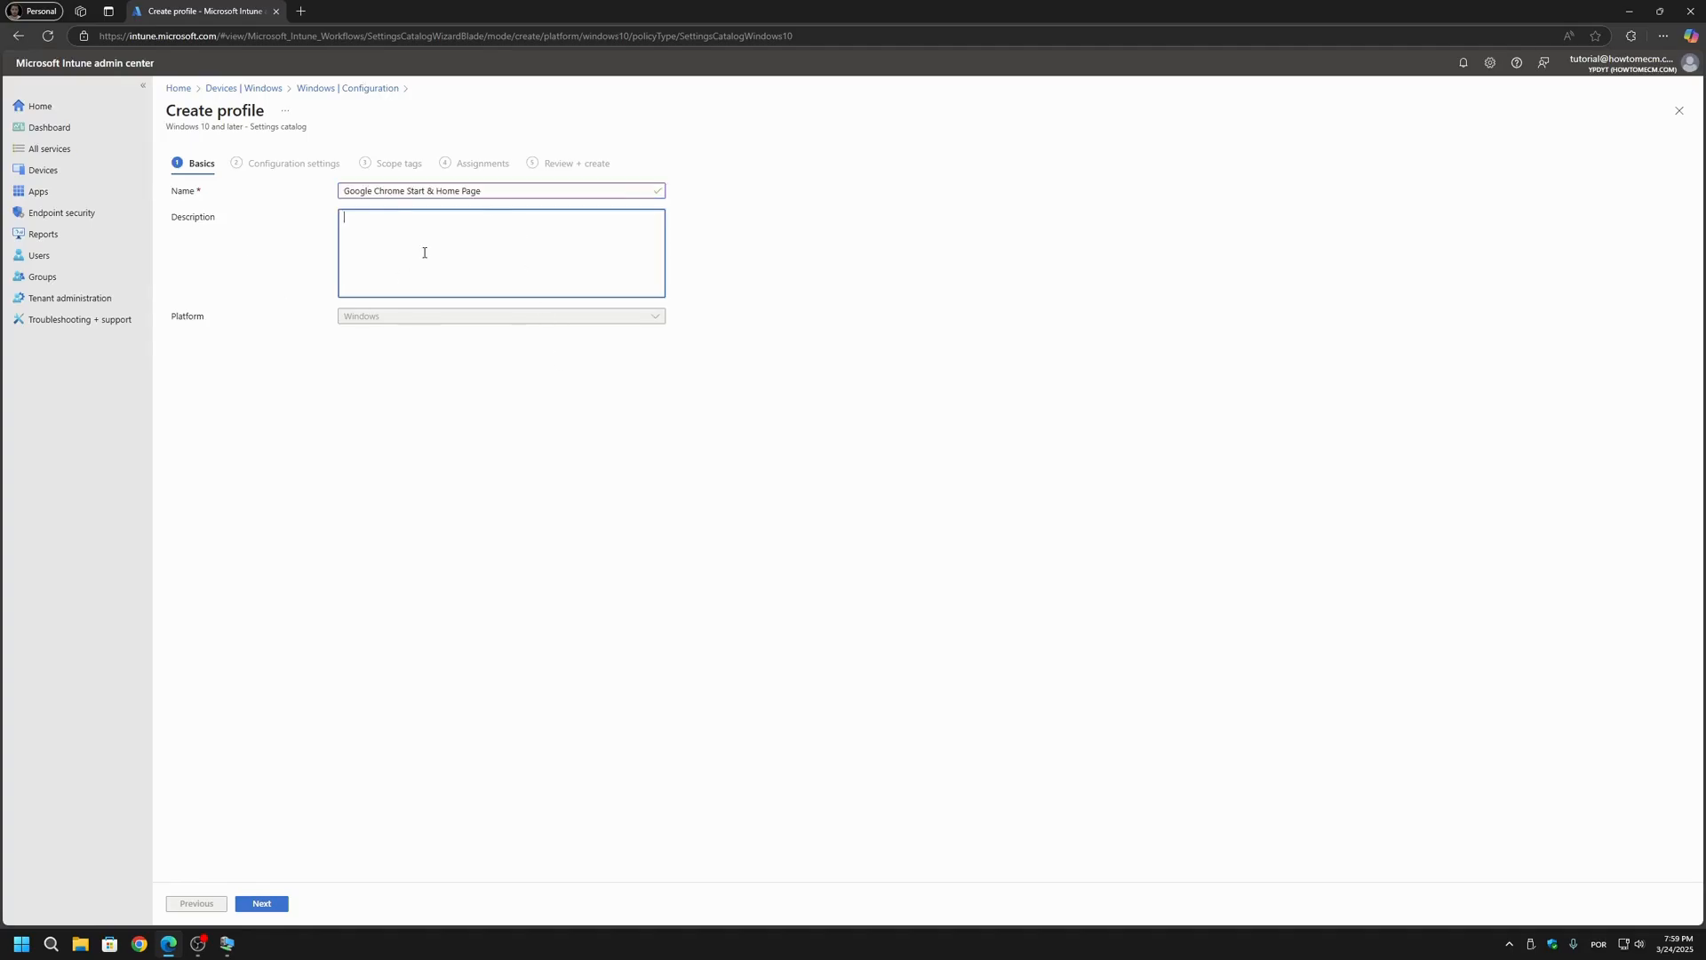
pyautogui.hotkey('ctrl', 'v')
pyautogui.click(258, 904)
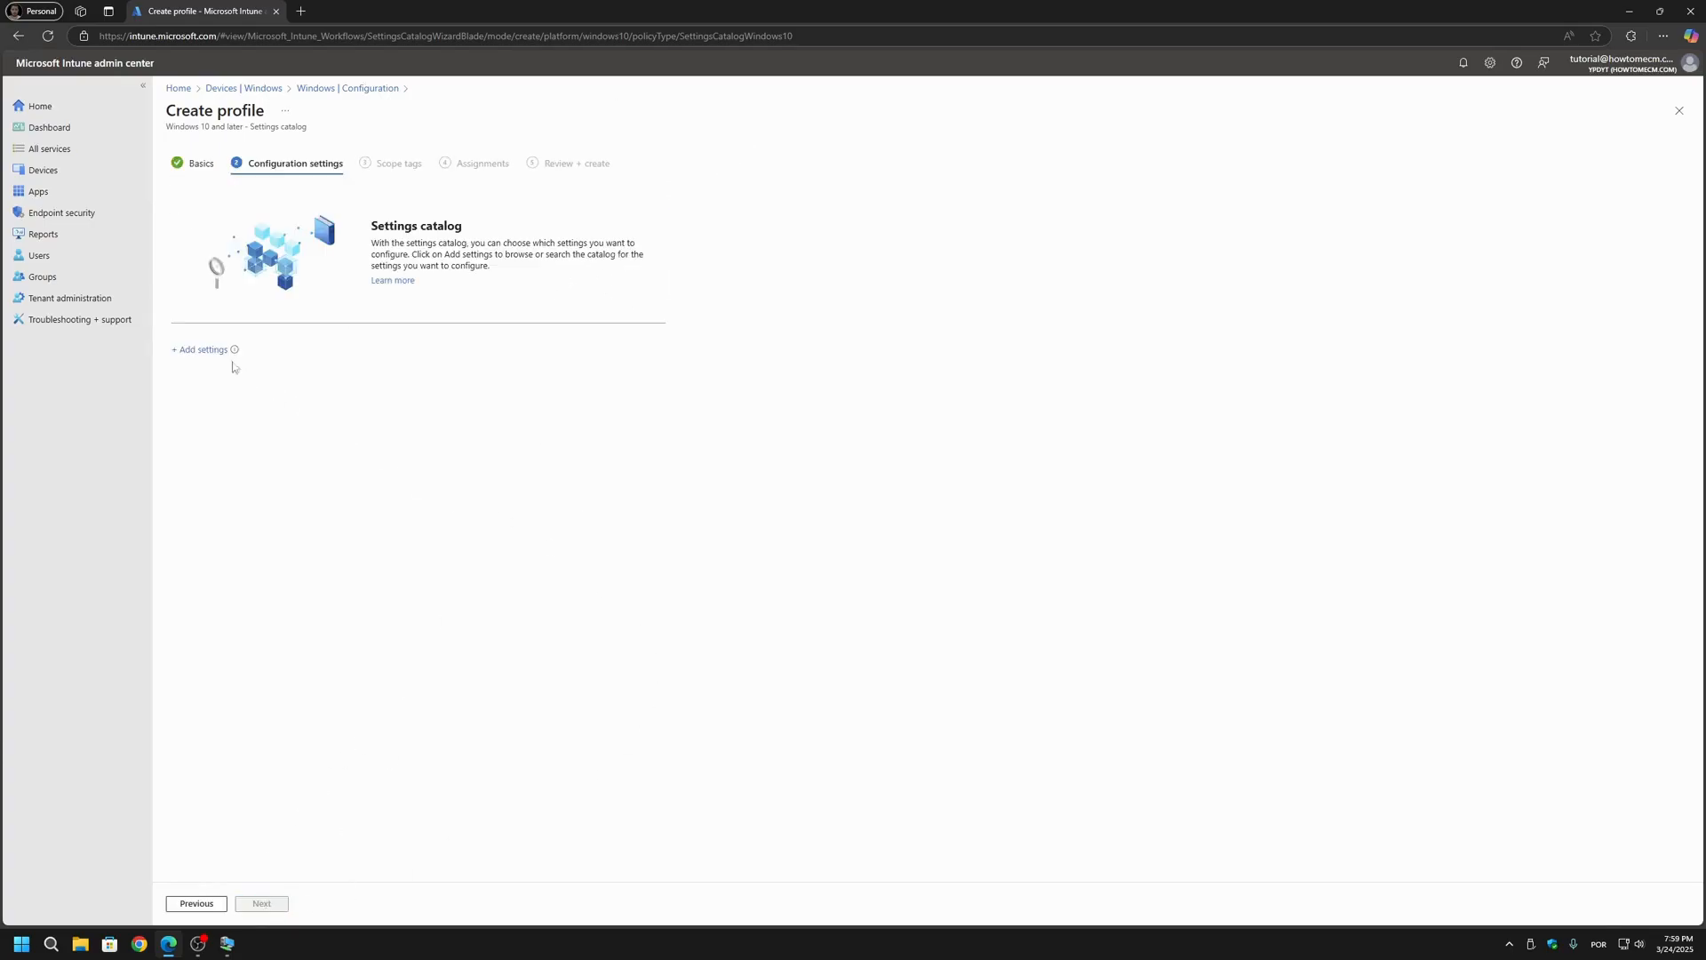
# Step: Browse the settings catalog to the Google Chrome subcategory "Startup Home page and New Tab page"
pyautogui.click(196, 356)
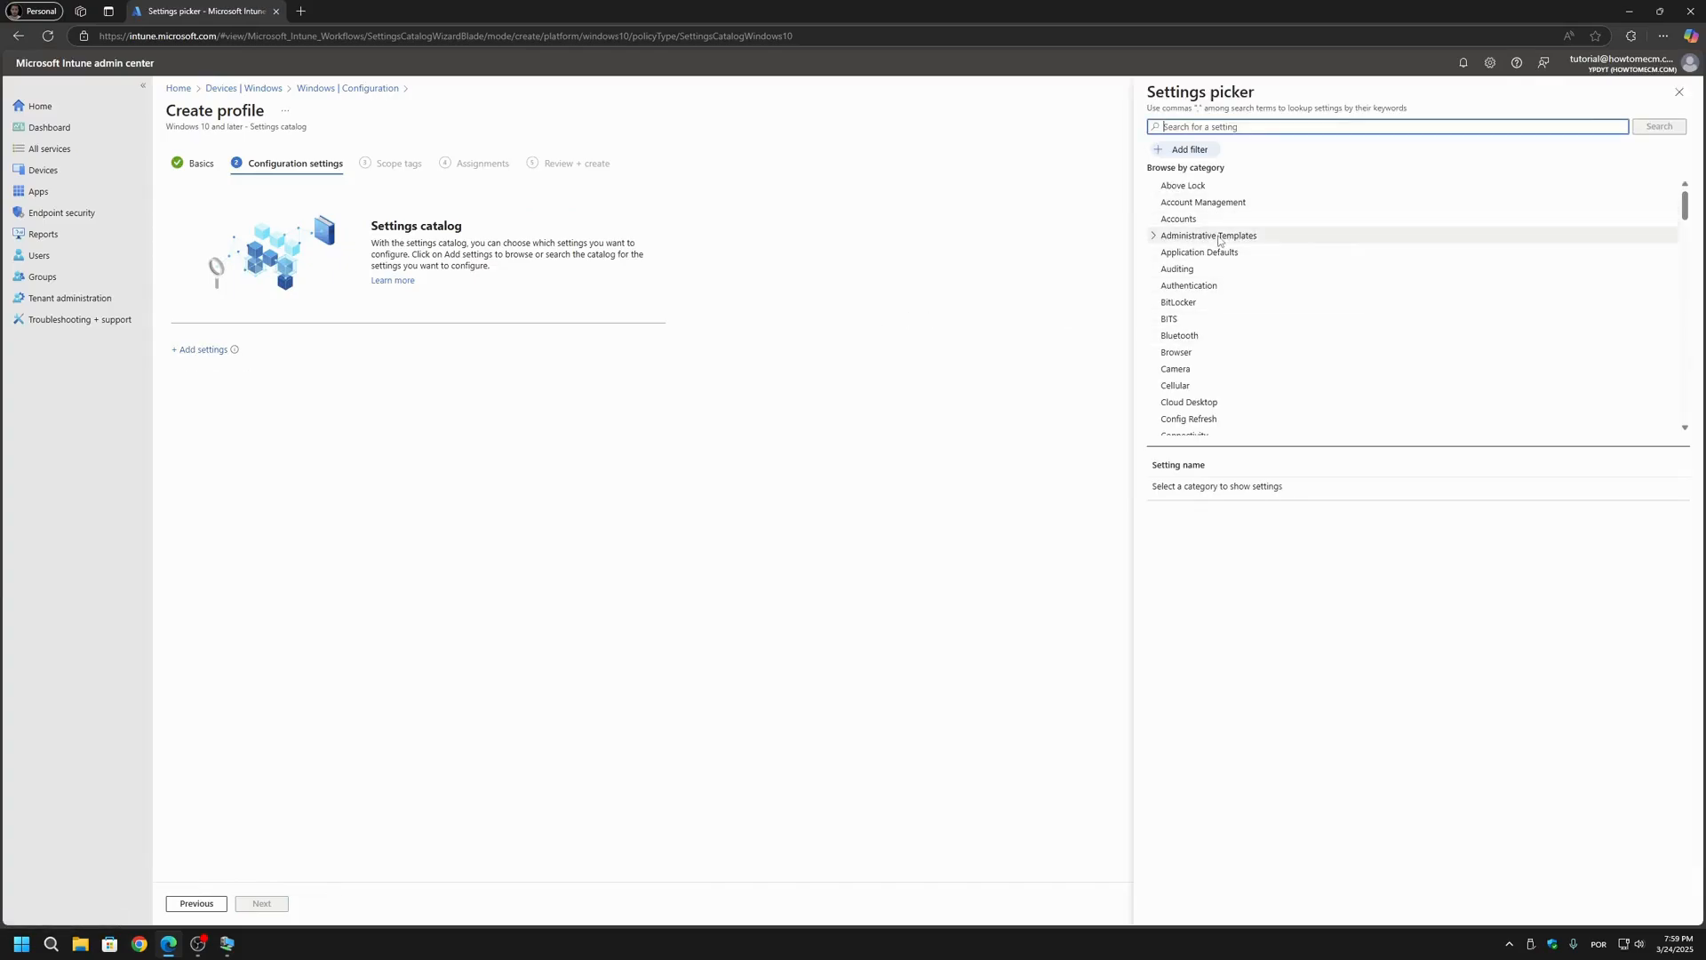
pyautogui.scroll(-5, 1219, 241)
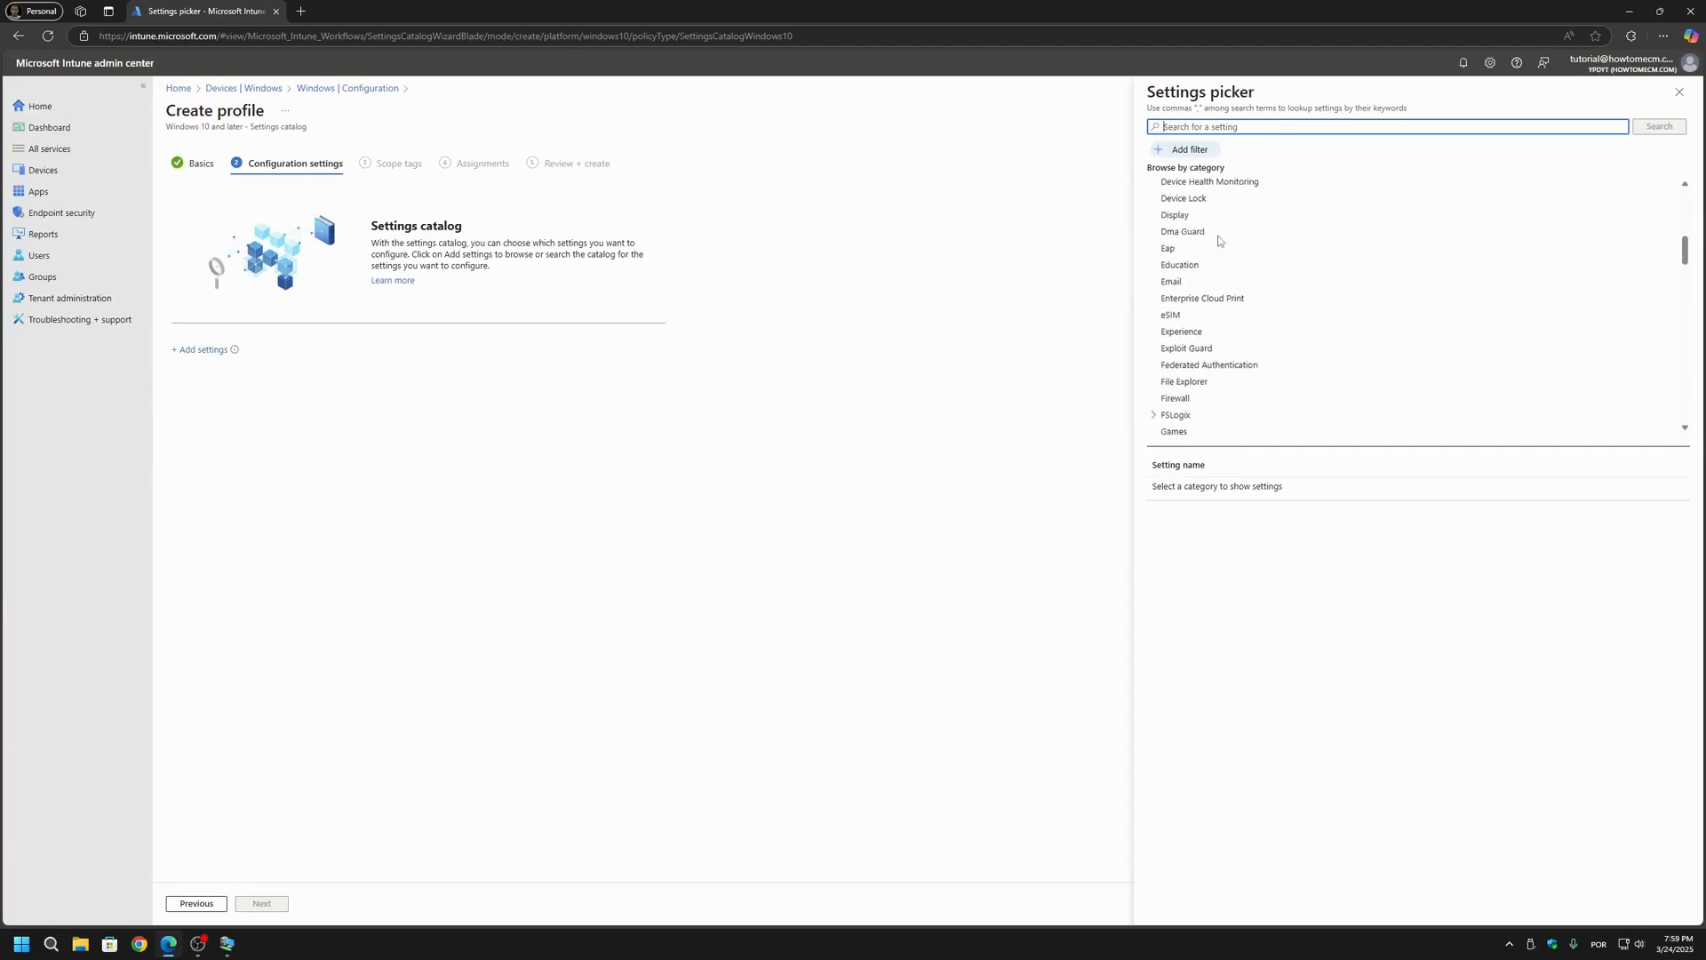
pyautogui.scroll(-3, 1220, 240)
pyautogui.click(1154, 254)
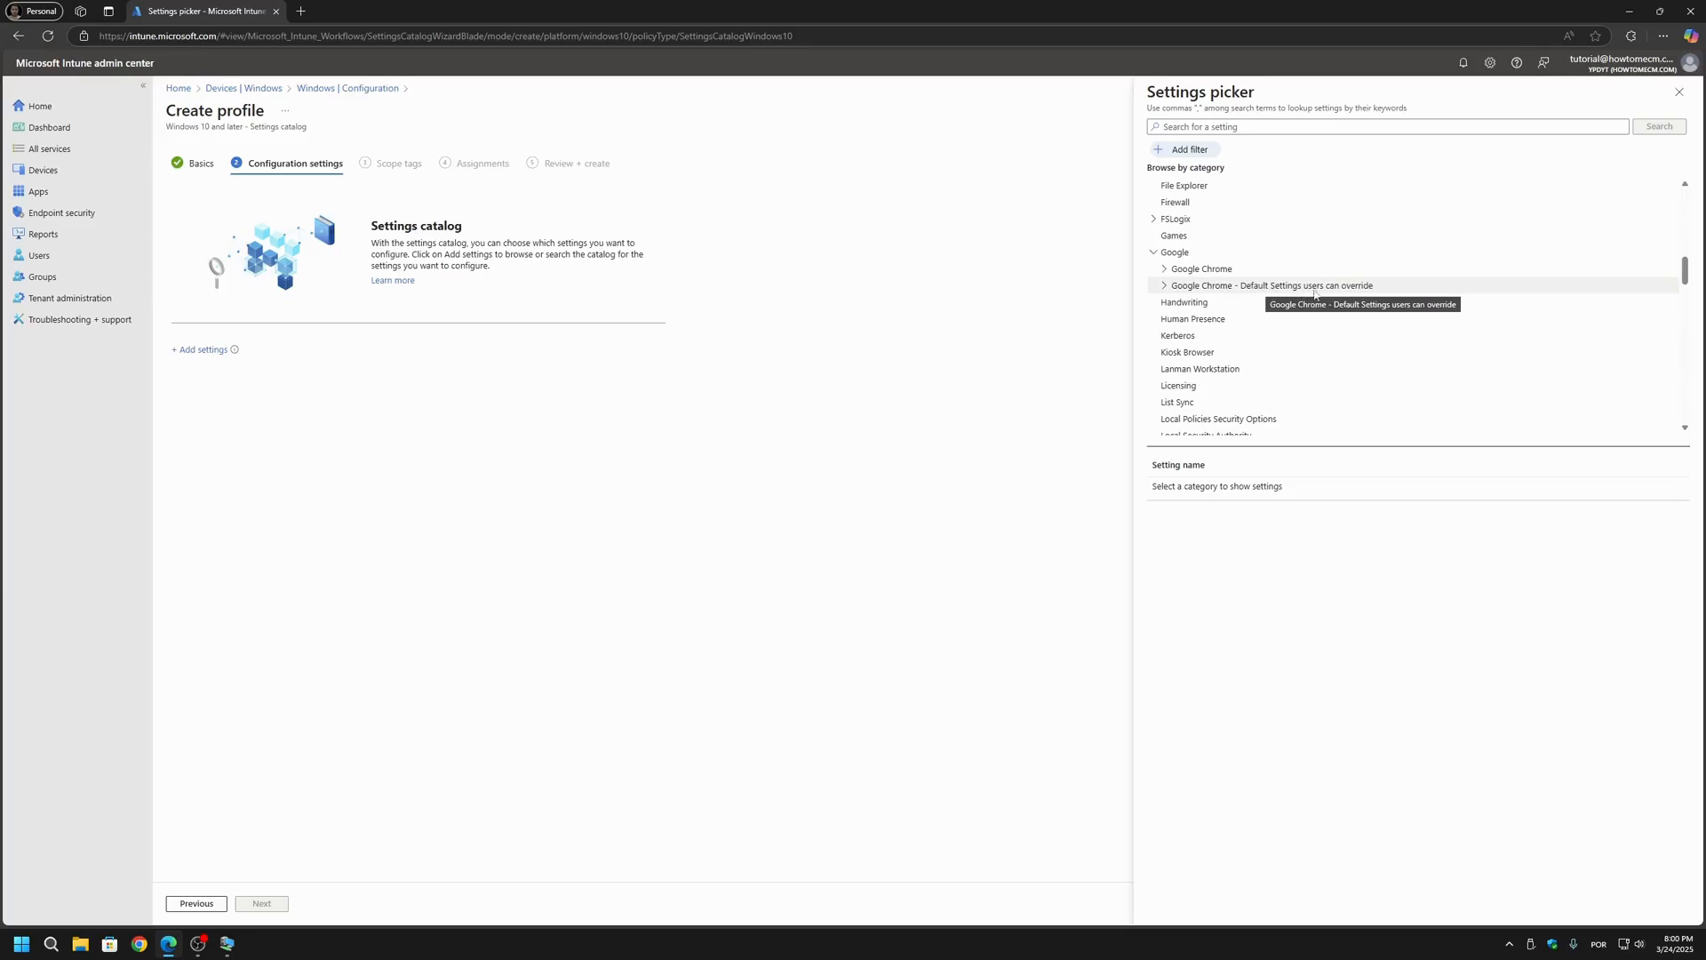
pyautogui.click(1164, 270)
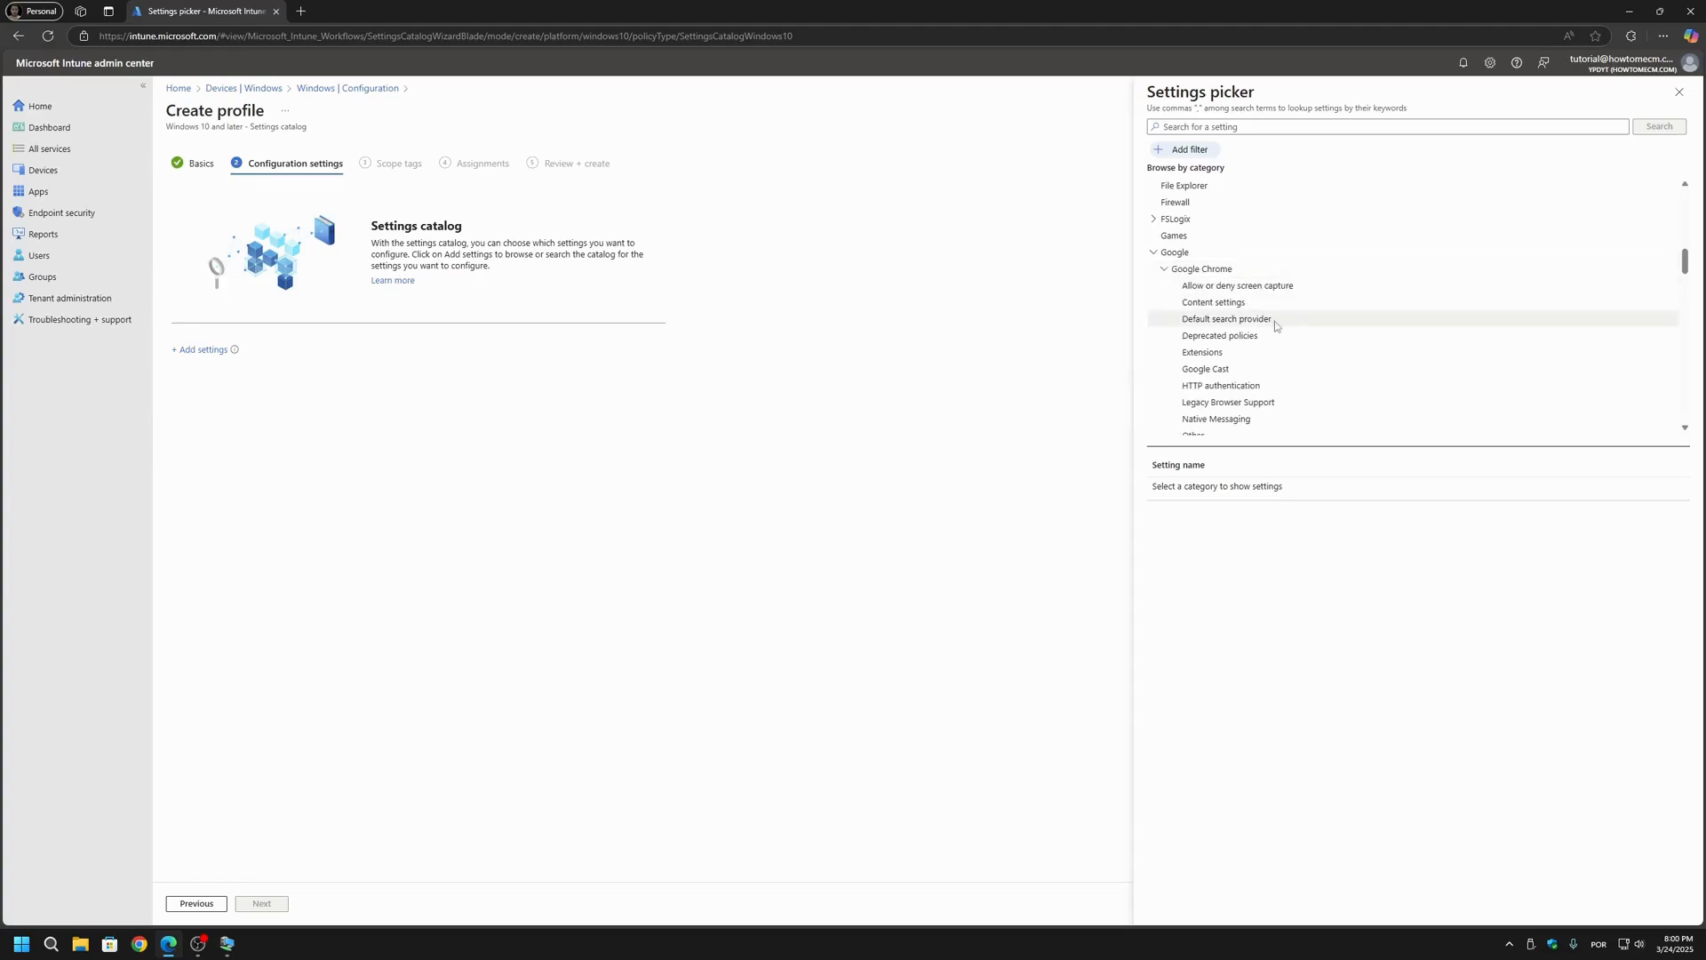
pyautogui.scroll(-3, 1275, 322)
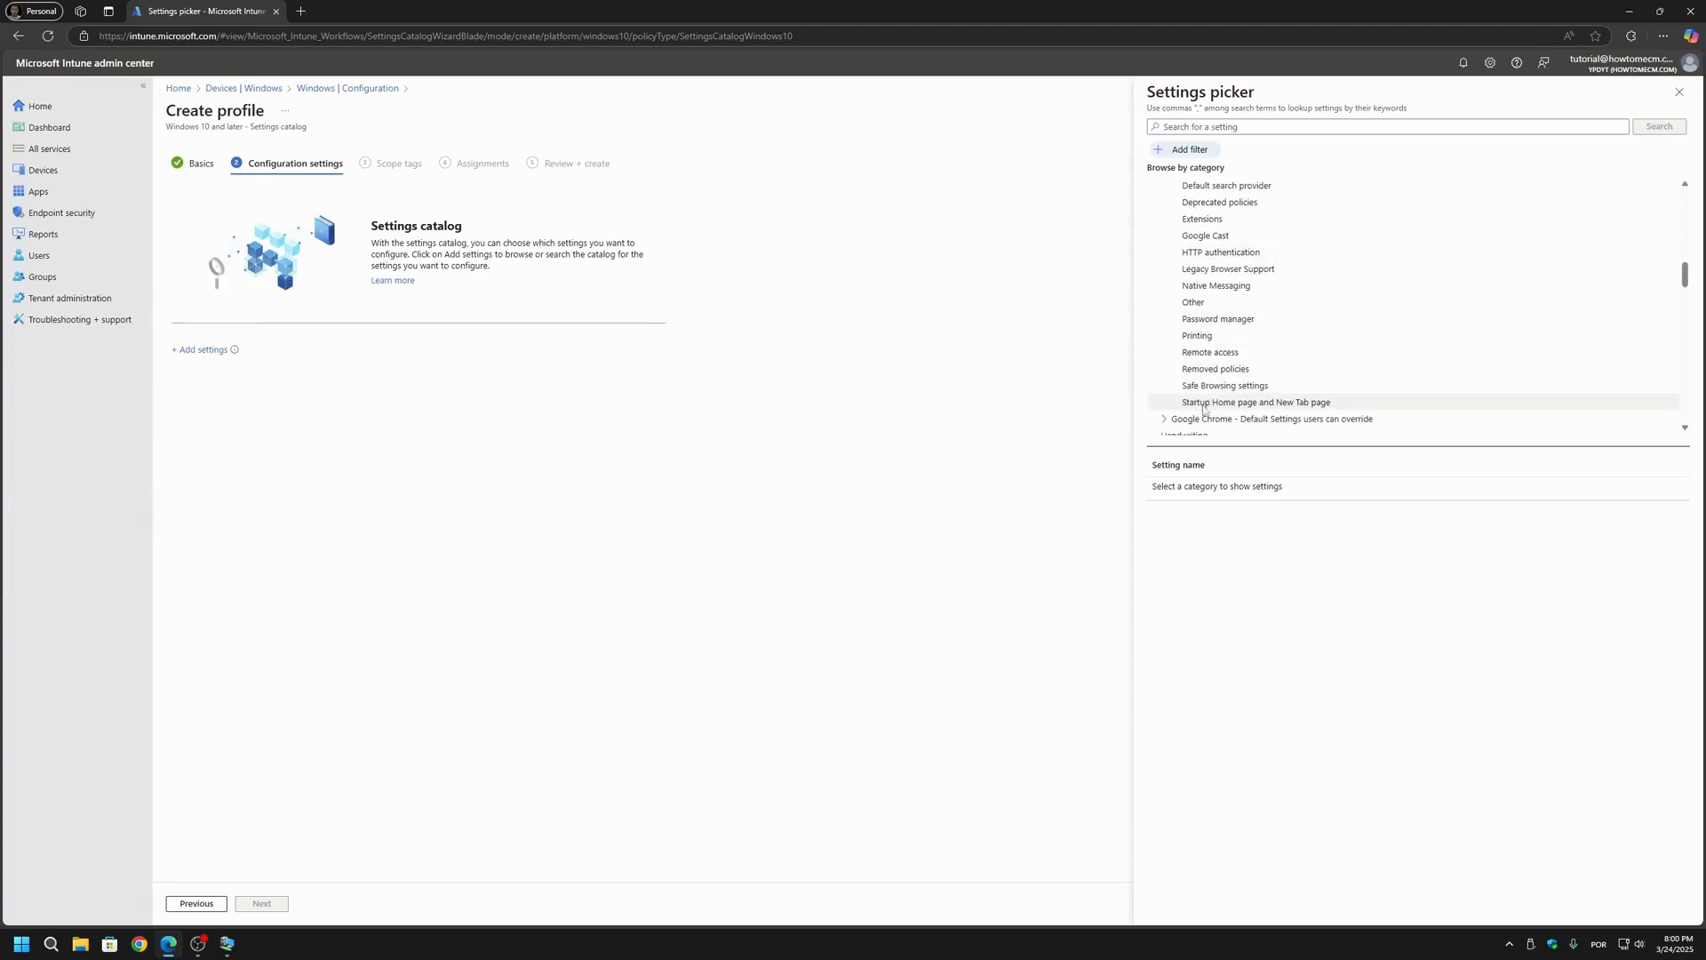
pyautogui.click(1293, 404)
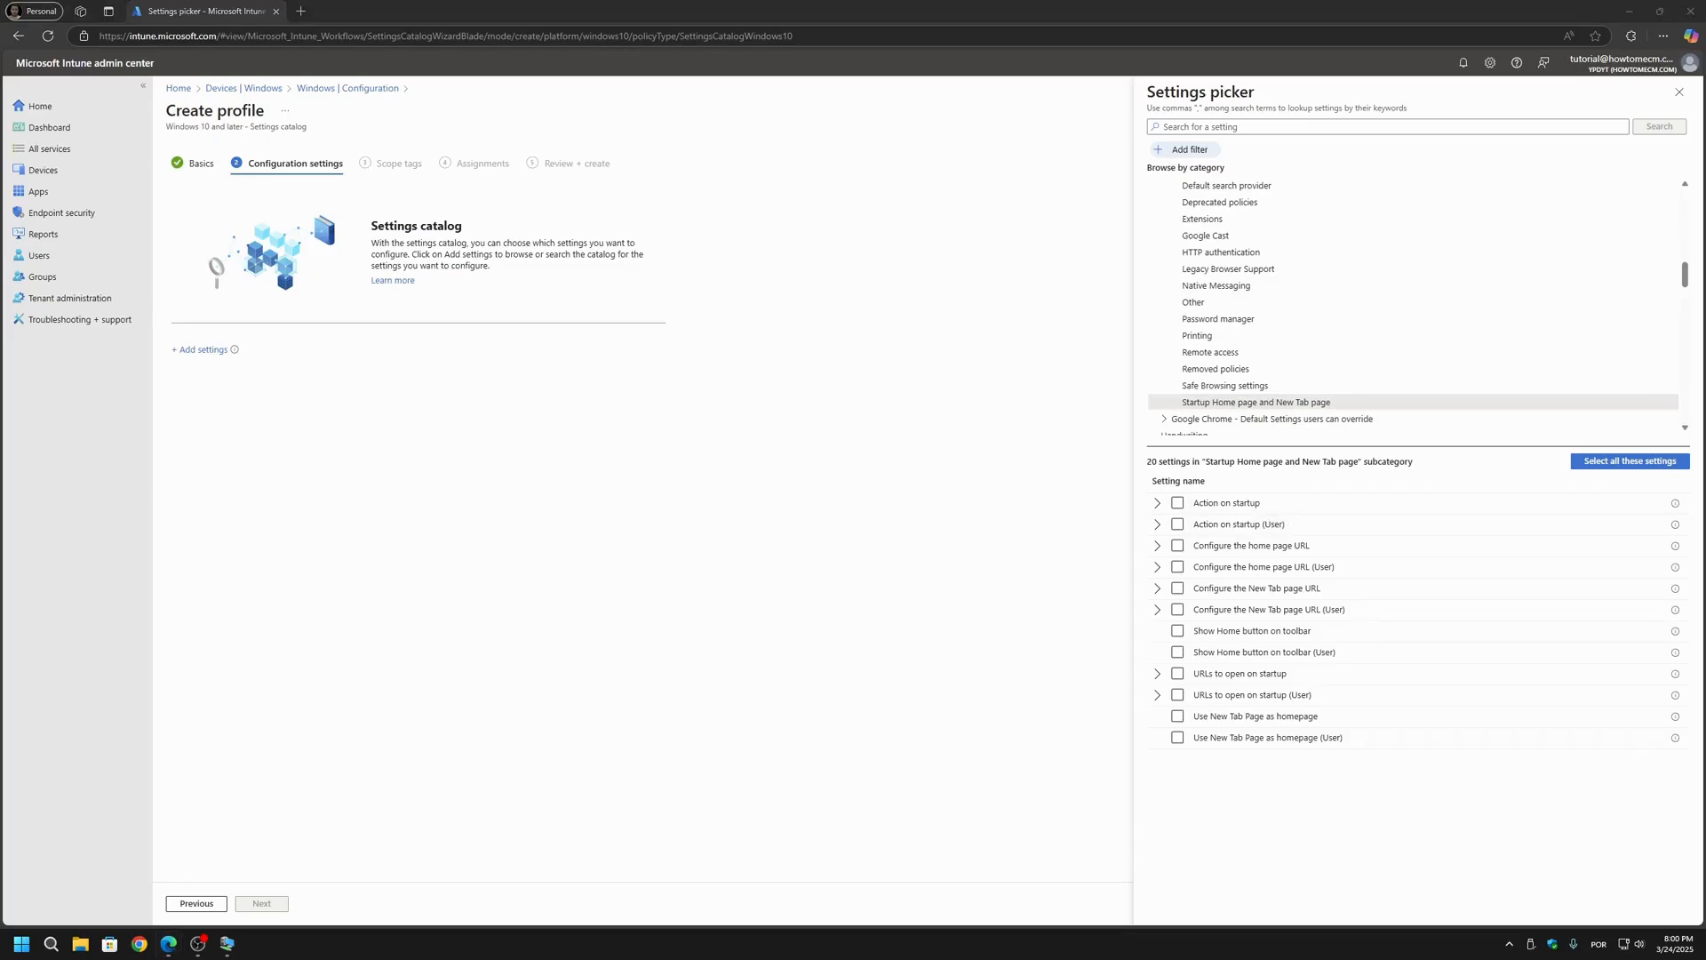
# Step: Add Action on startup, Configure the home page URL, Show Home button on toolbar, Use New Tab Page as homepage and URLs to open on startup to the profile
pyautogui.click(1180, 505)
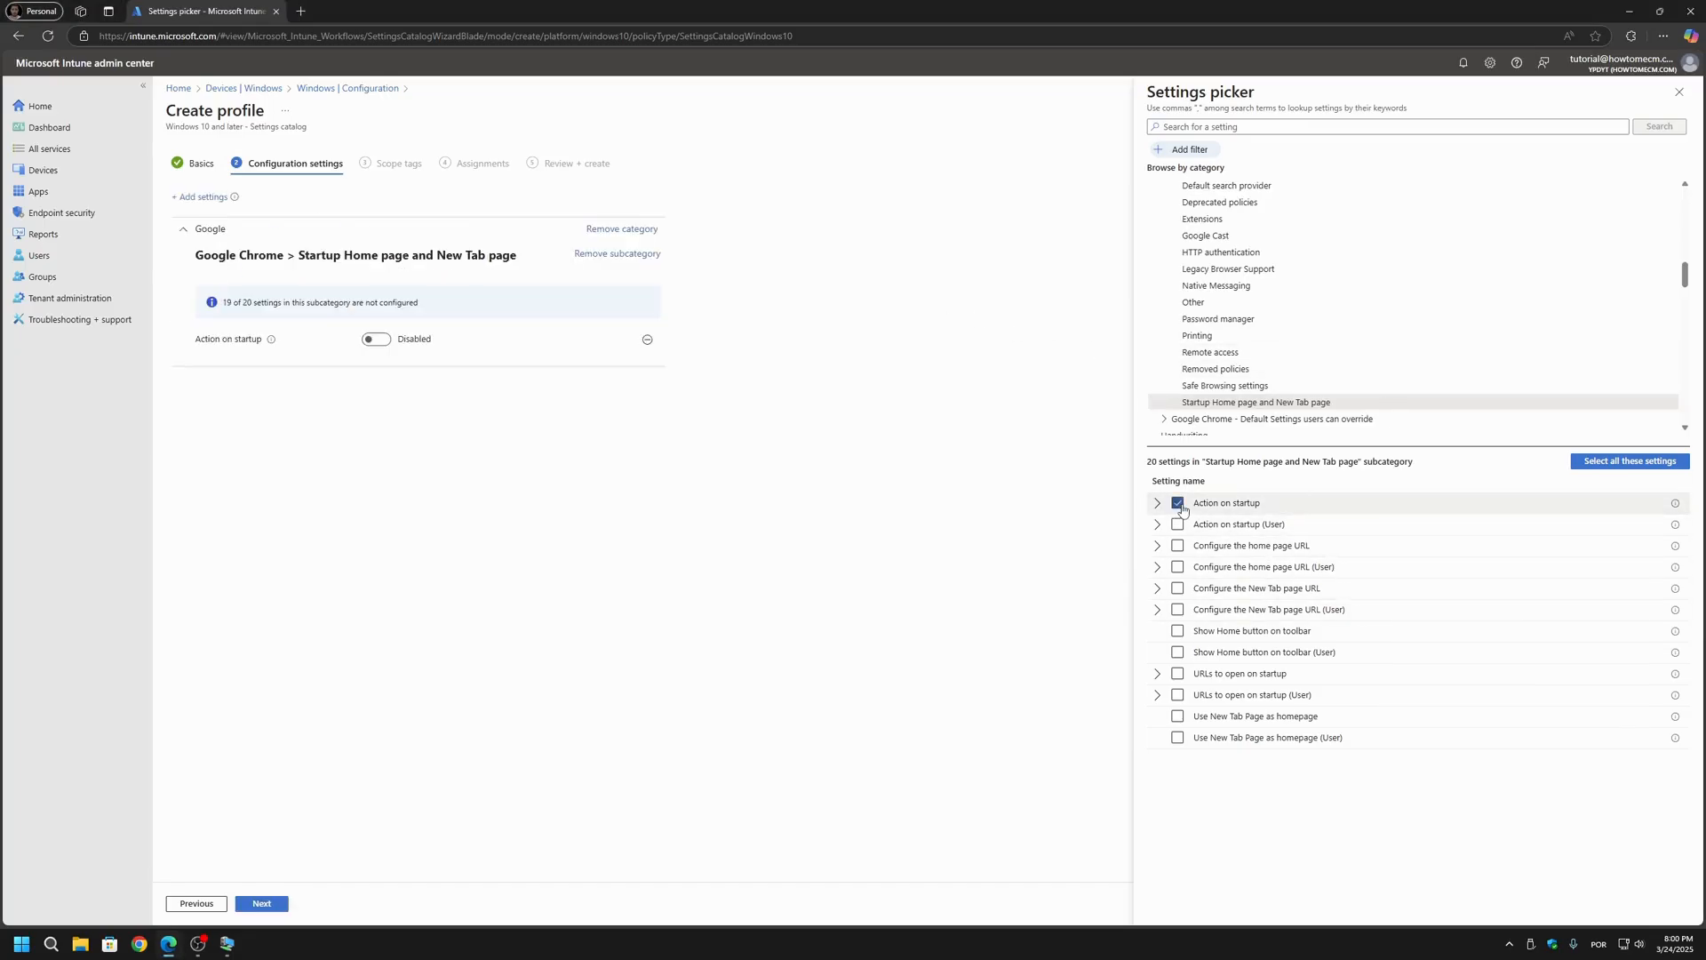
pyautogui.click(1158, 506)
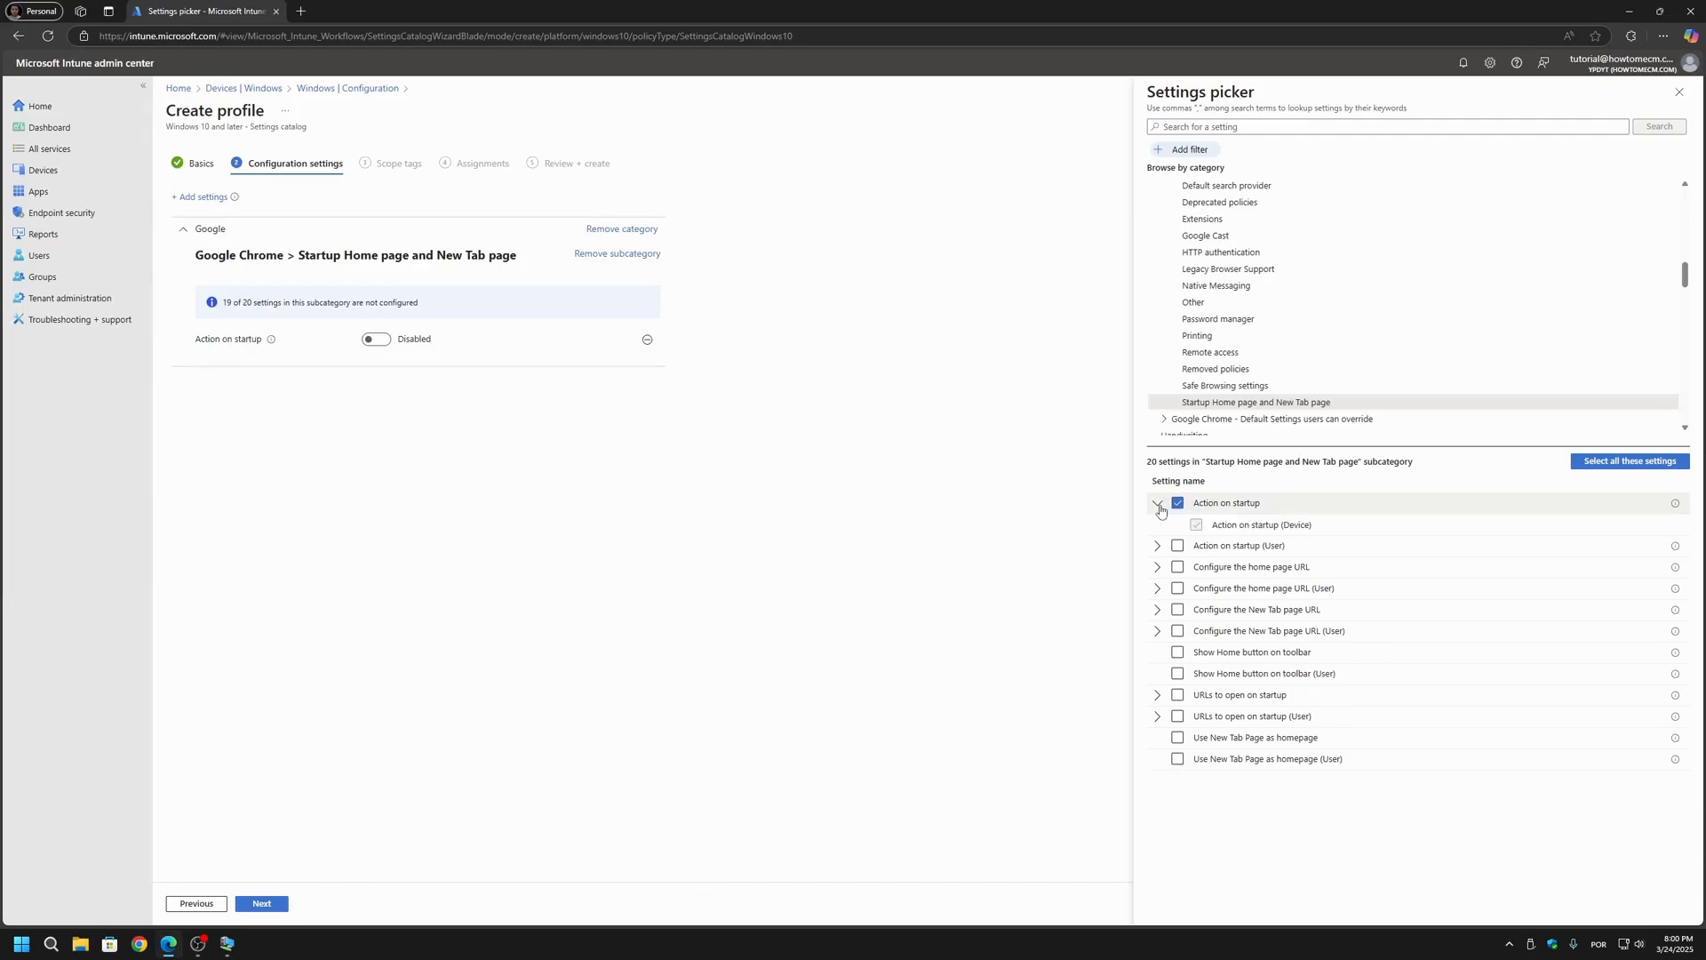
pyautogui.click(1178, 569)
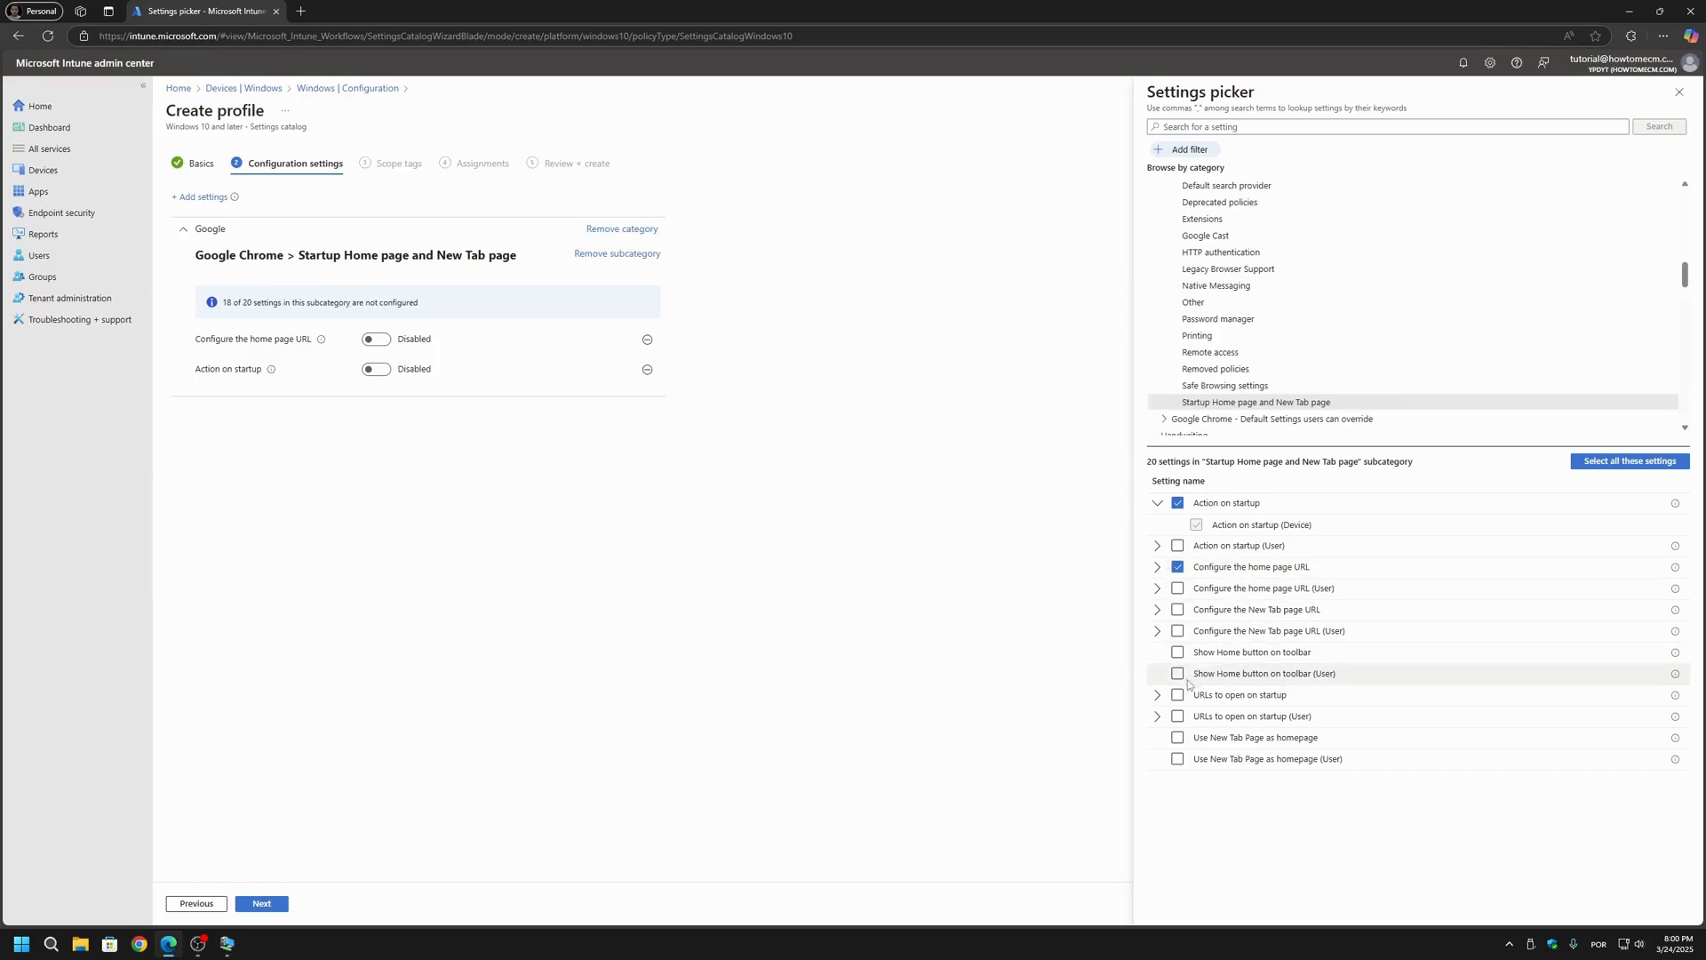
pyautogui.click(1179, 653)
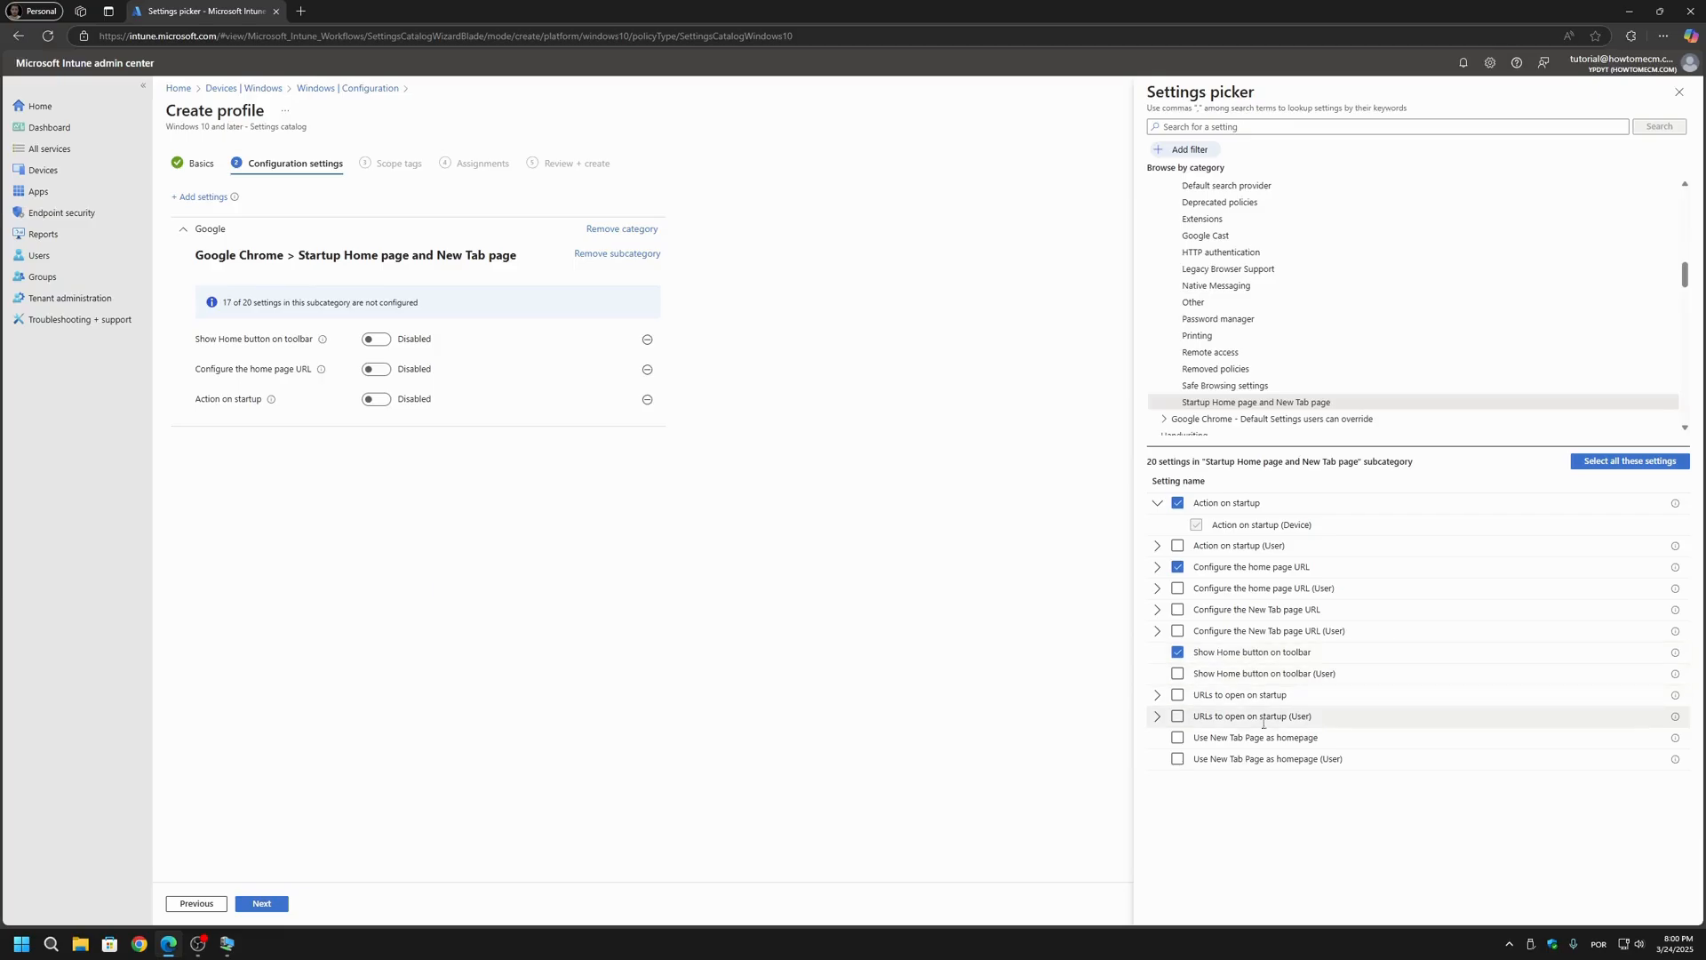
pyautogui.click(1177, 740)
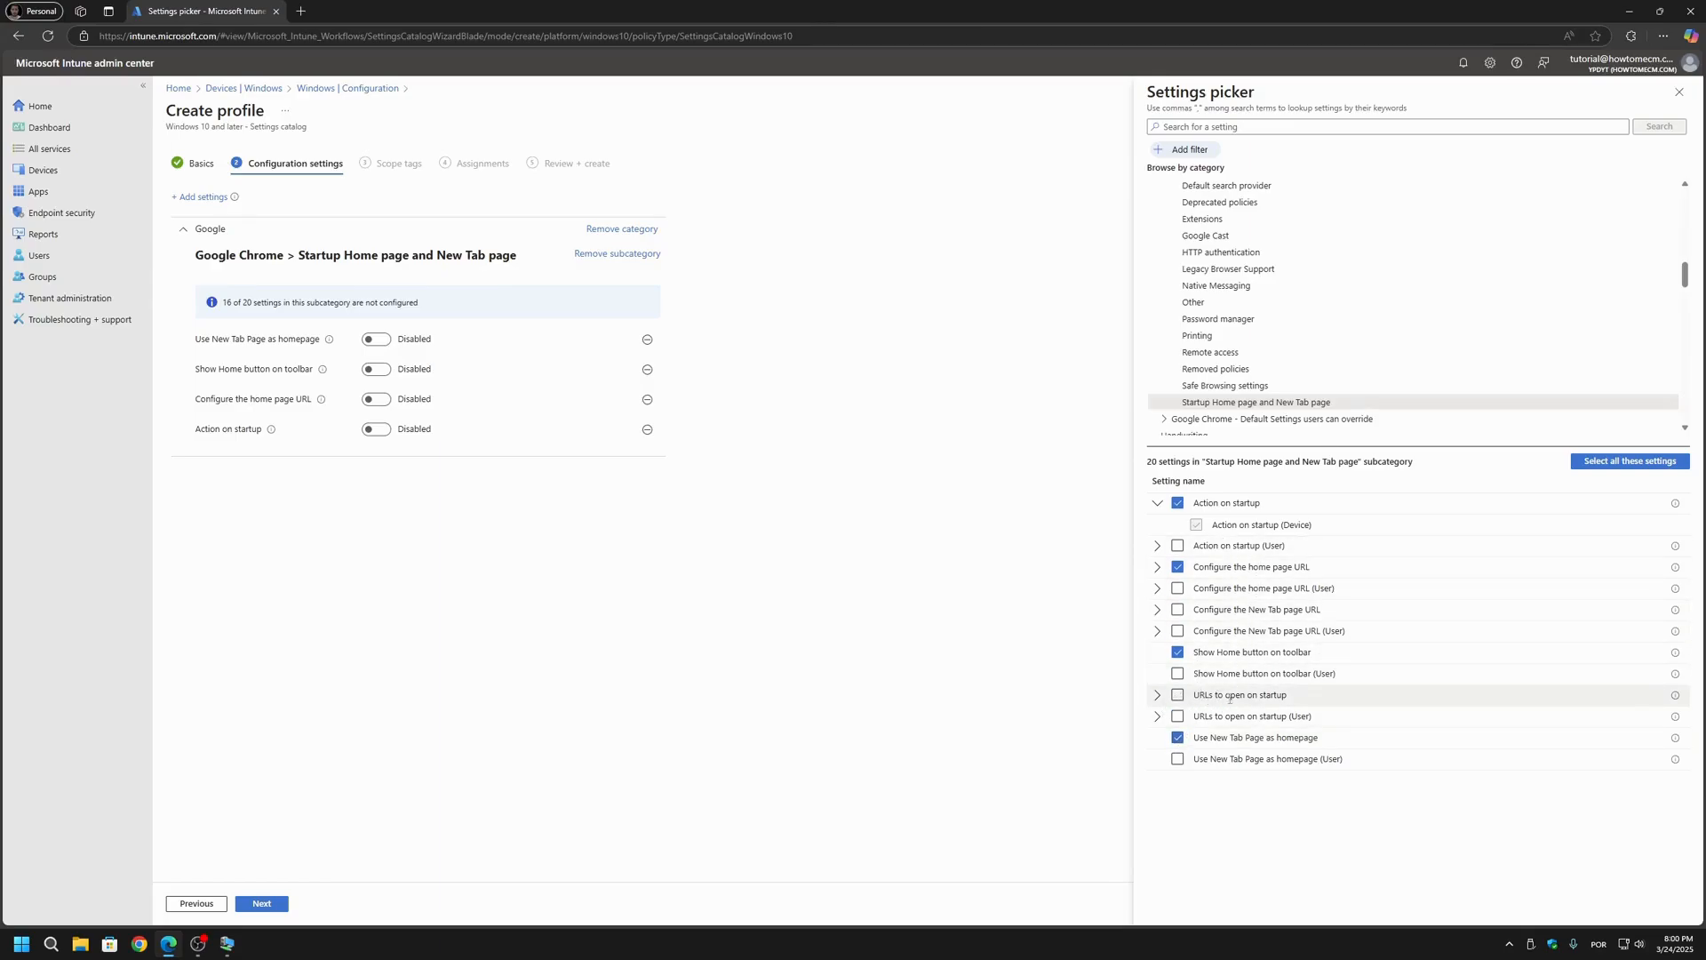
pyautogui.click(1179, 696)
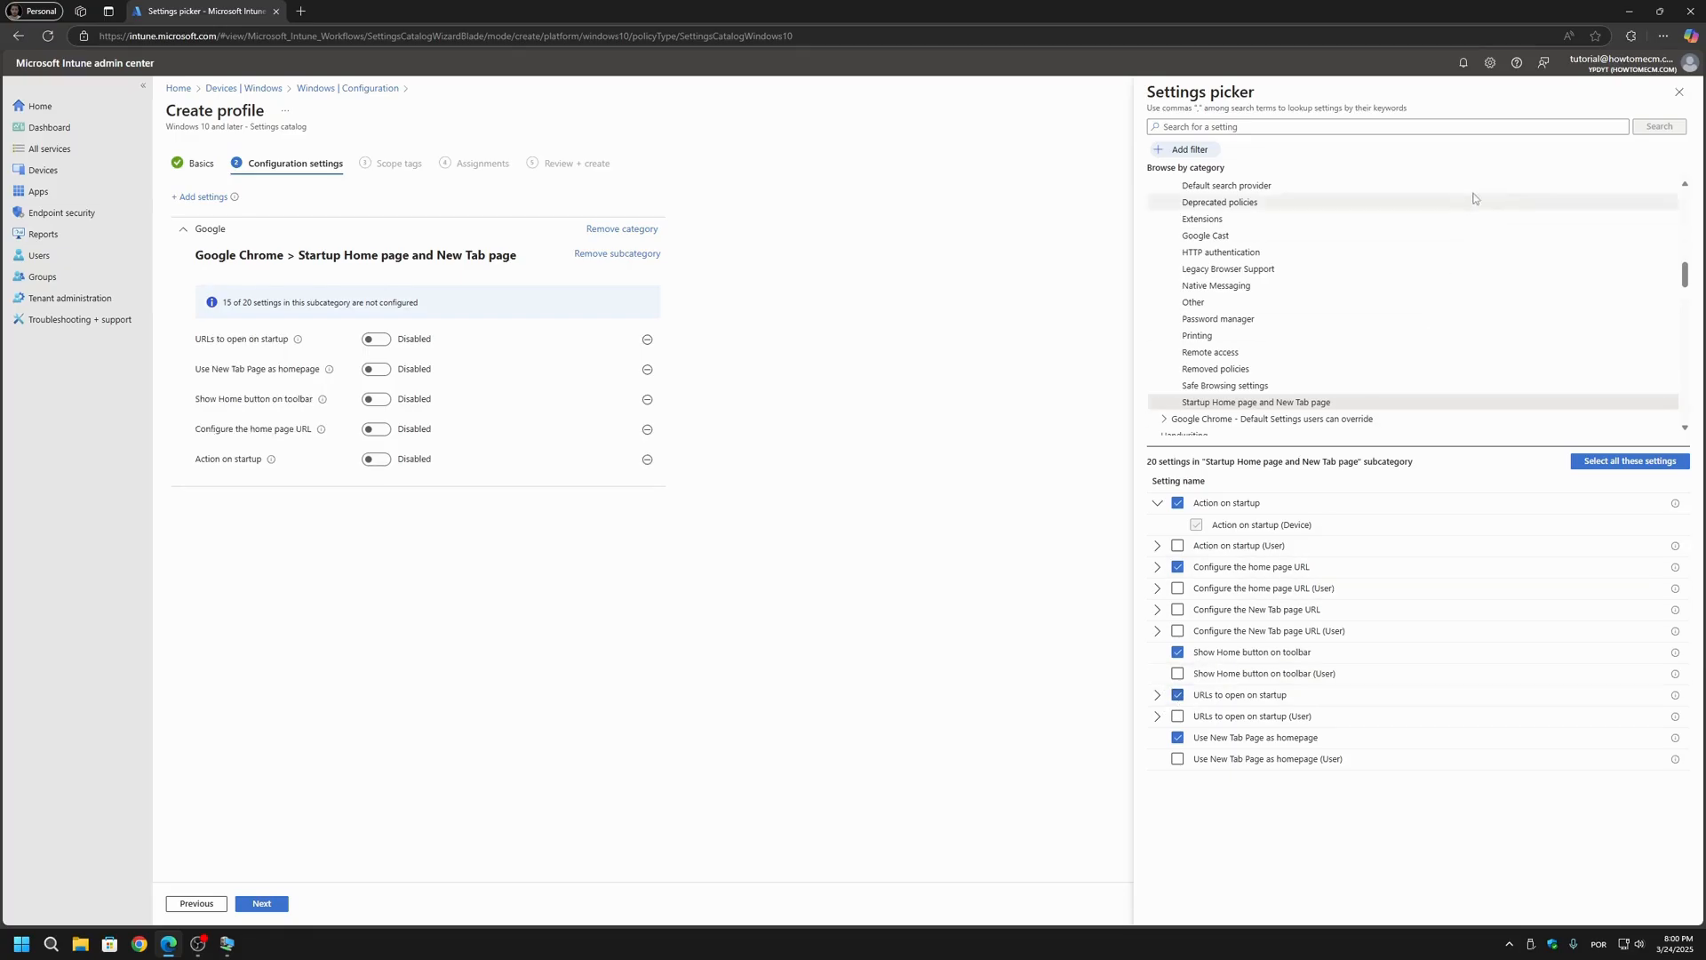
pyautogui.click(1679, 91)
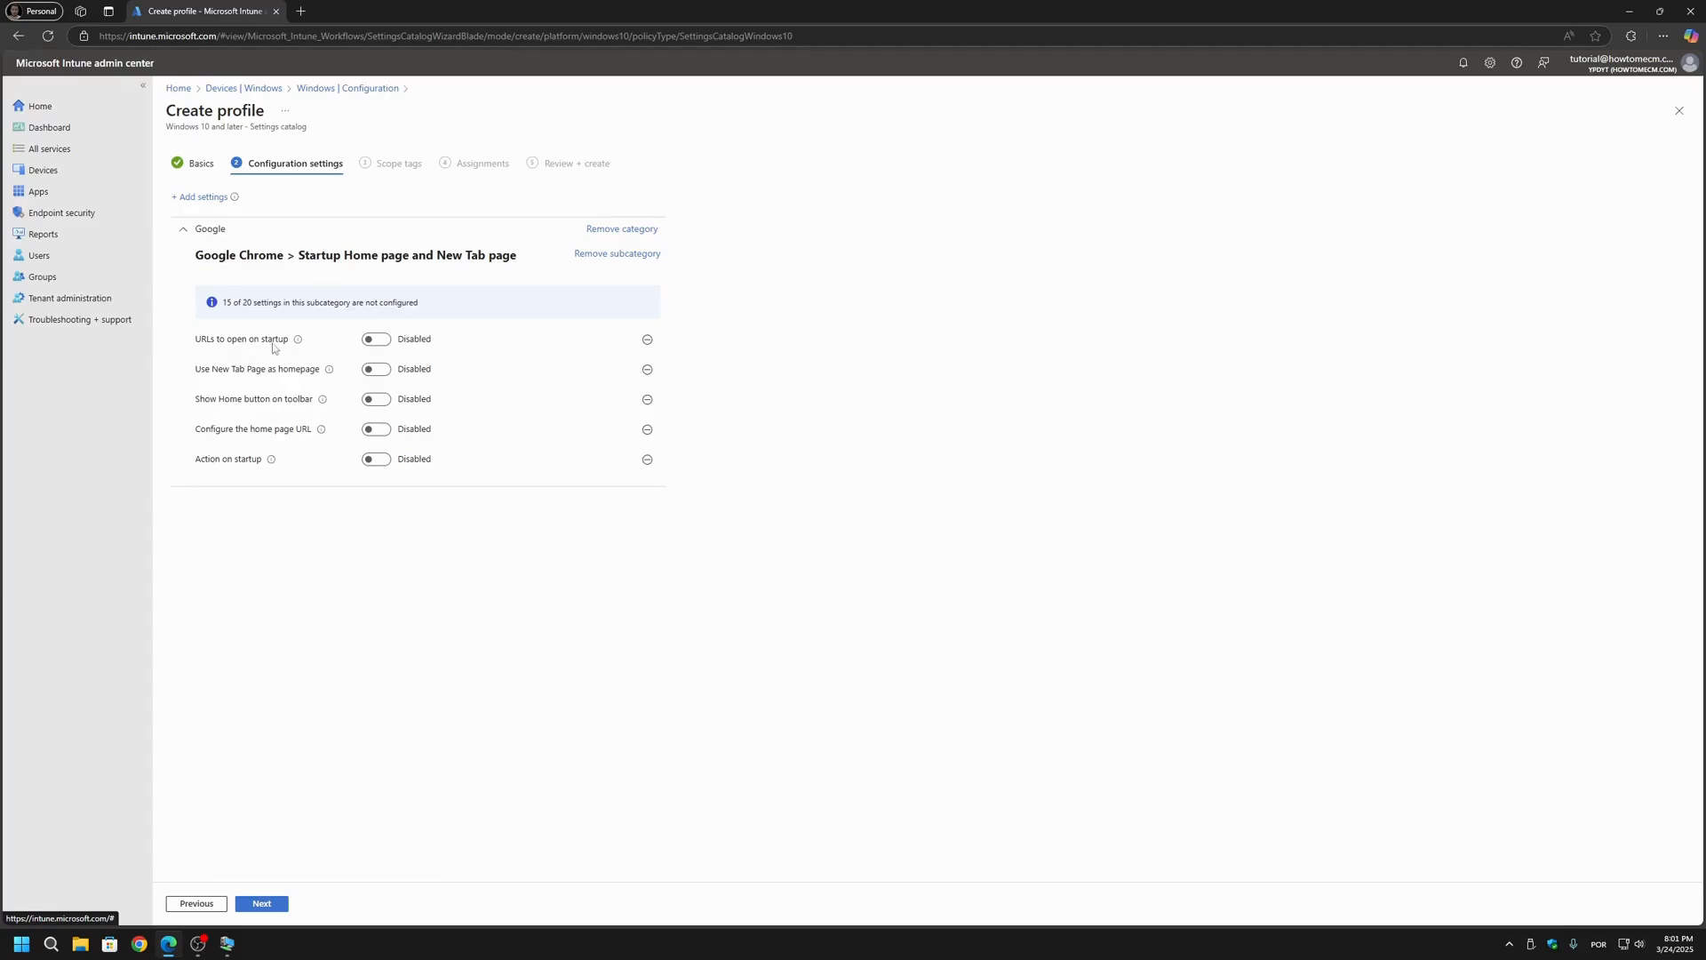
# Step: Enable URLs to open on startup and enter howtomecm.com as the device startup URL
pyautogui.click(374, 338)
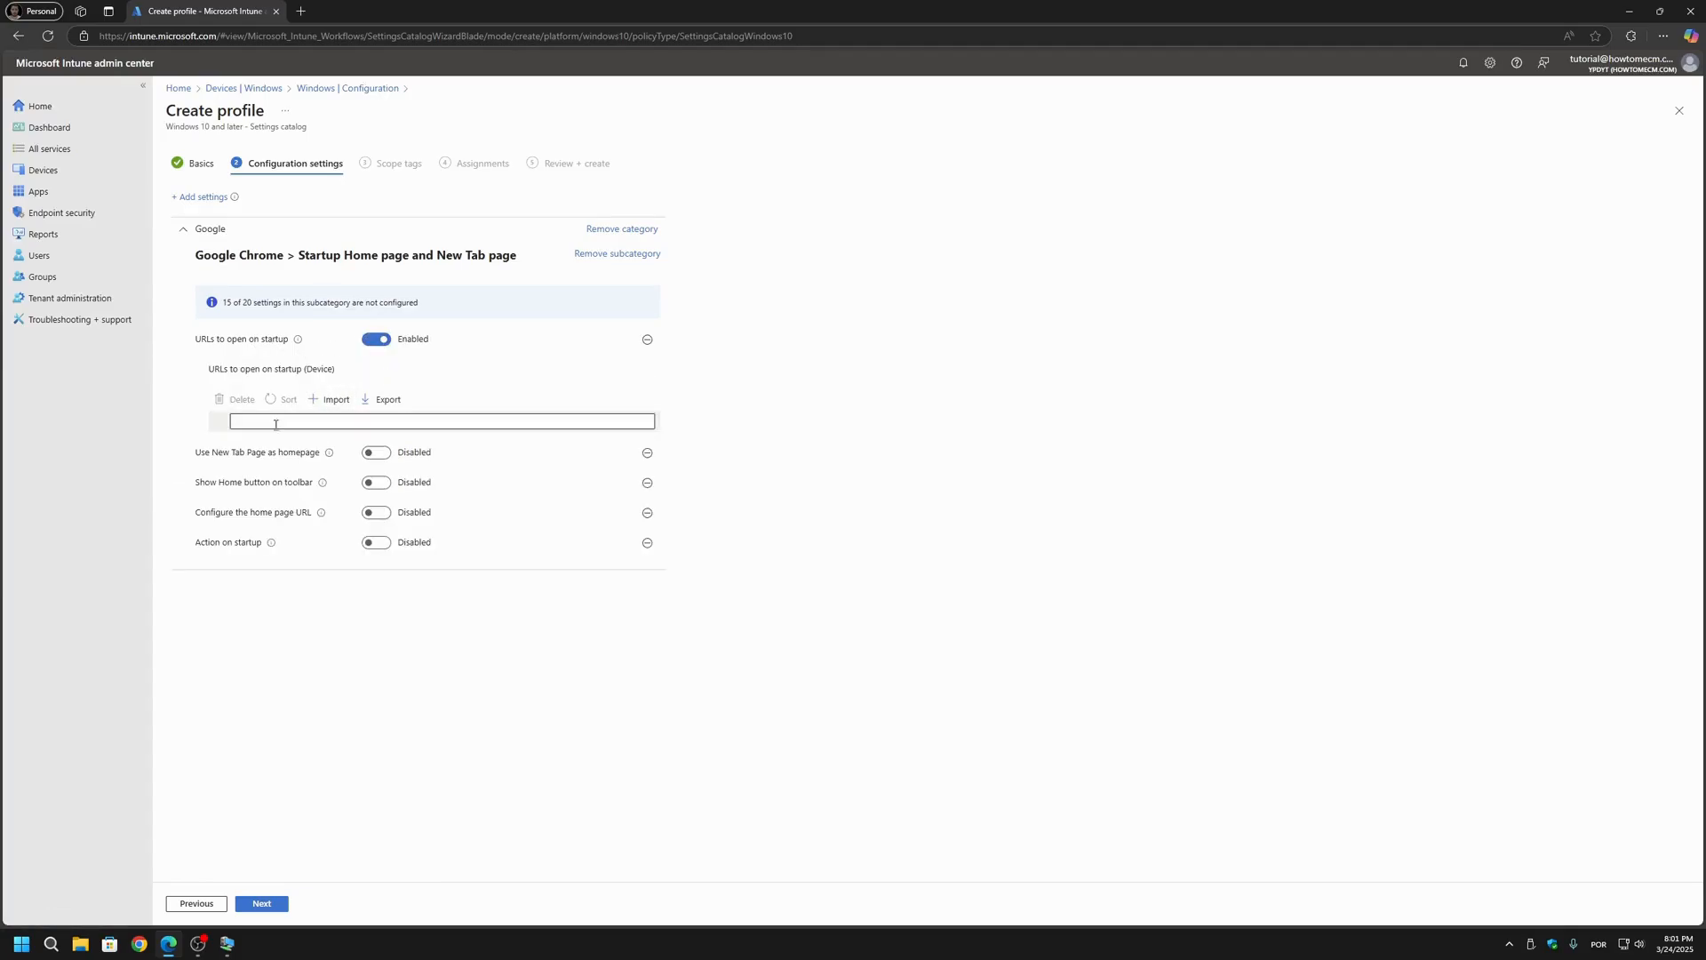
pyautogui.click(276, 424)
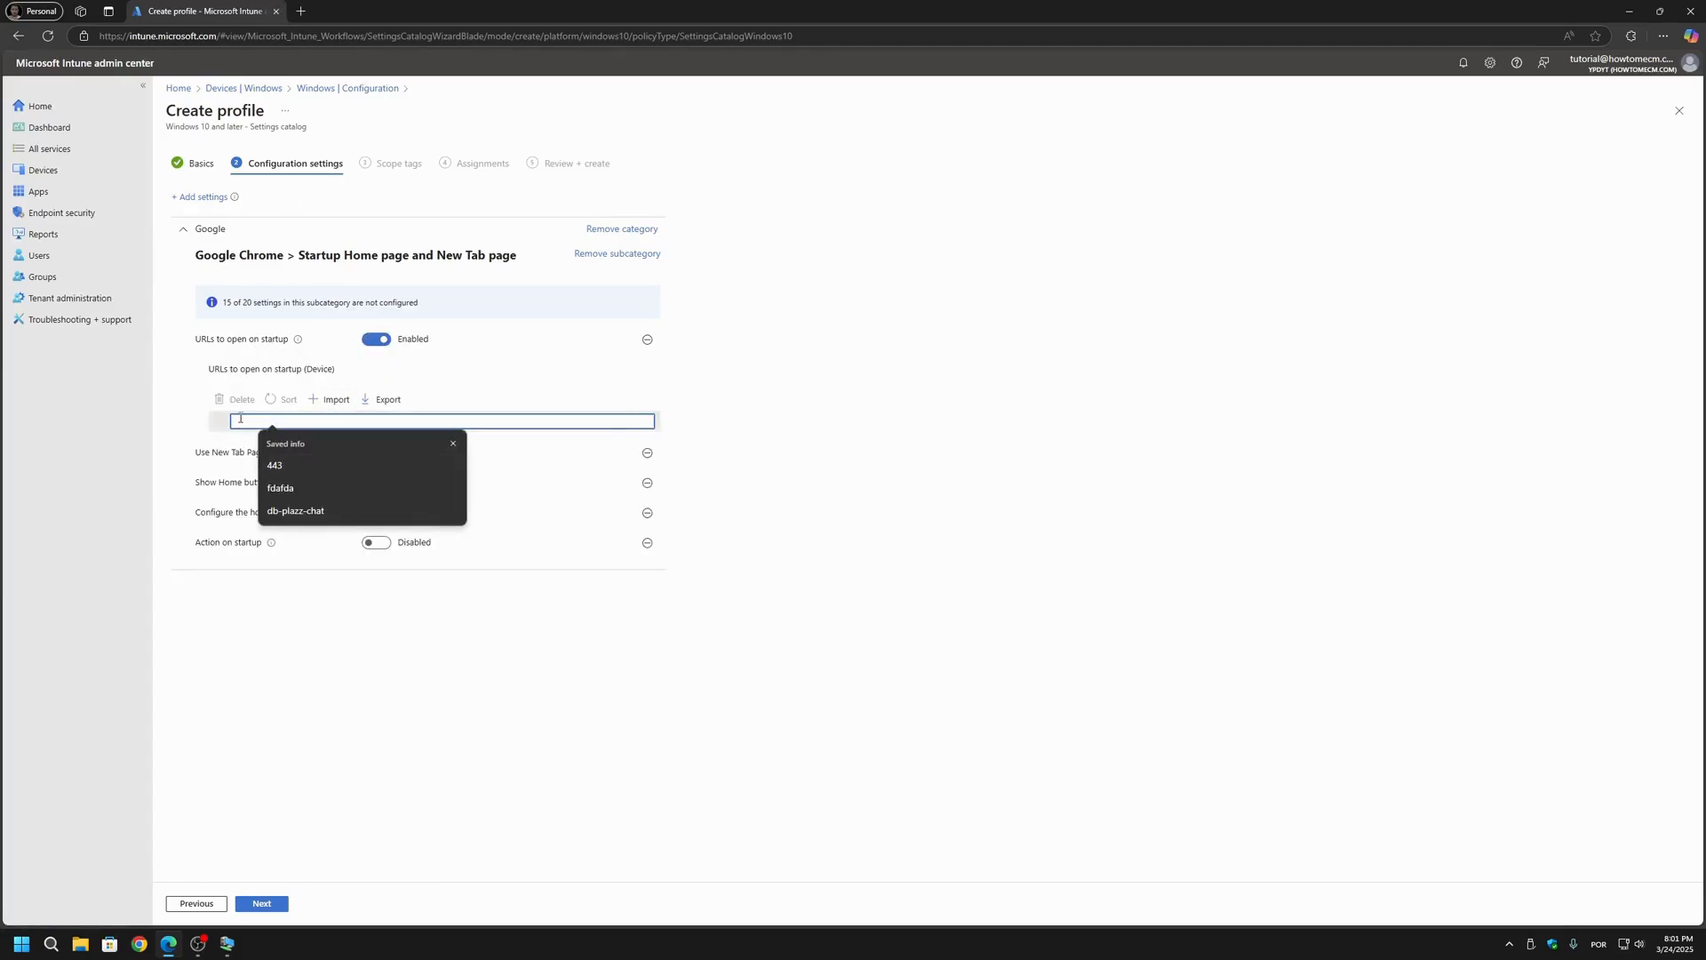
pyautogui.click(1086, 529)
pyautogui.click(396, 419)
pyautogui.write('h')
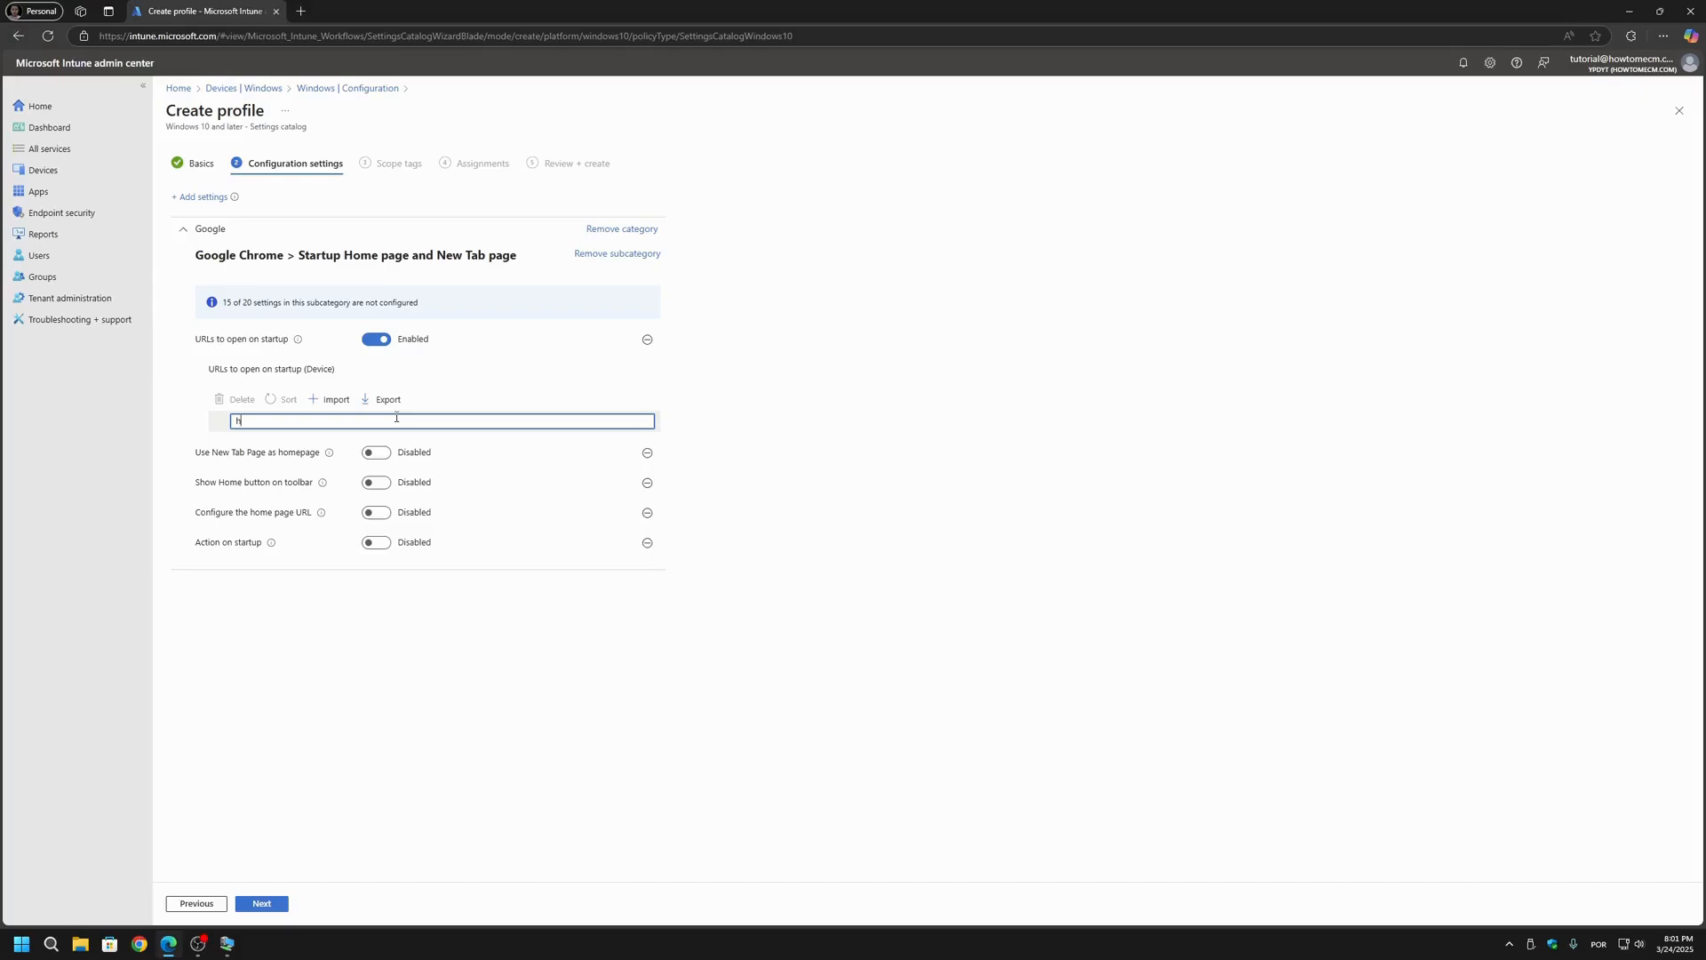
pyautogui.write('owtomecm.com')
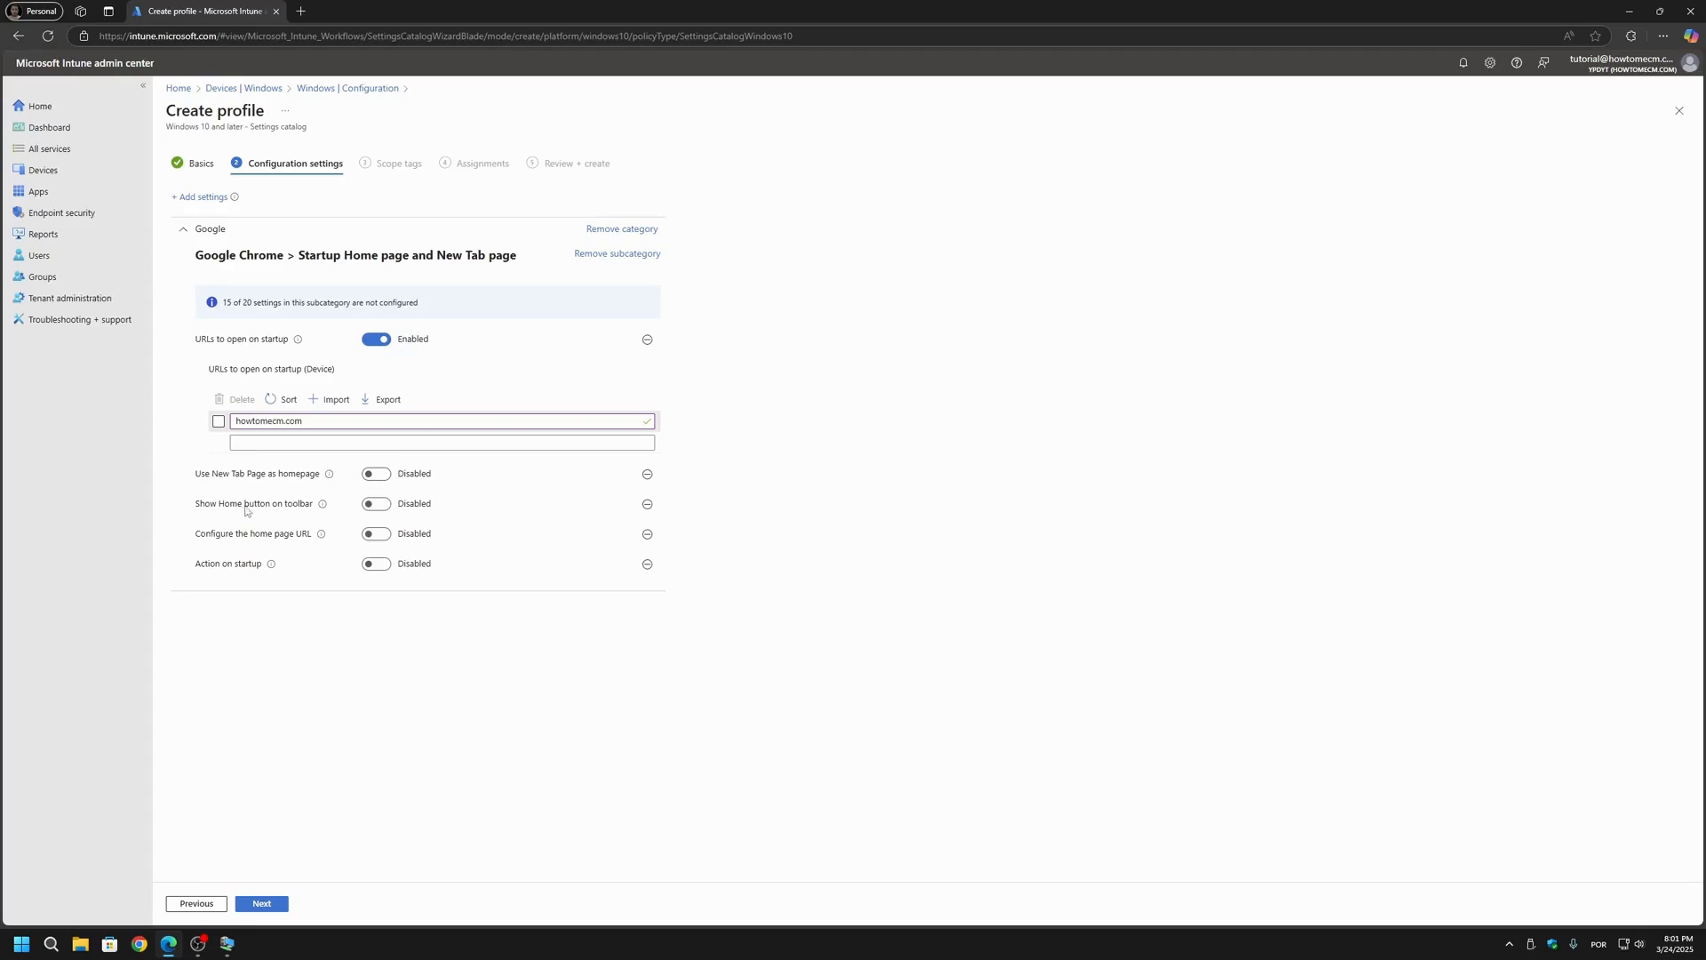
# Step: Enable Show Home button on toolbar and Configure the home page URL, reusing howtomecm.com as the device home page URL
pyautogui.click(382, 508)
pyautogui.click(372, 538)
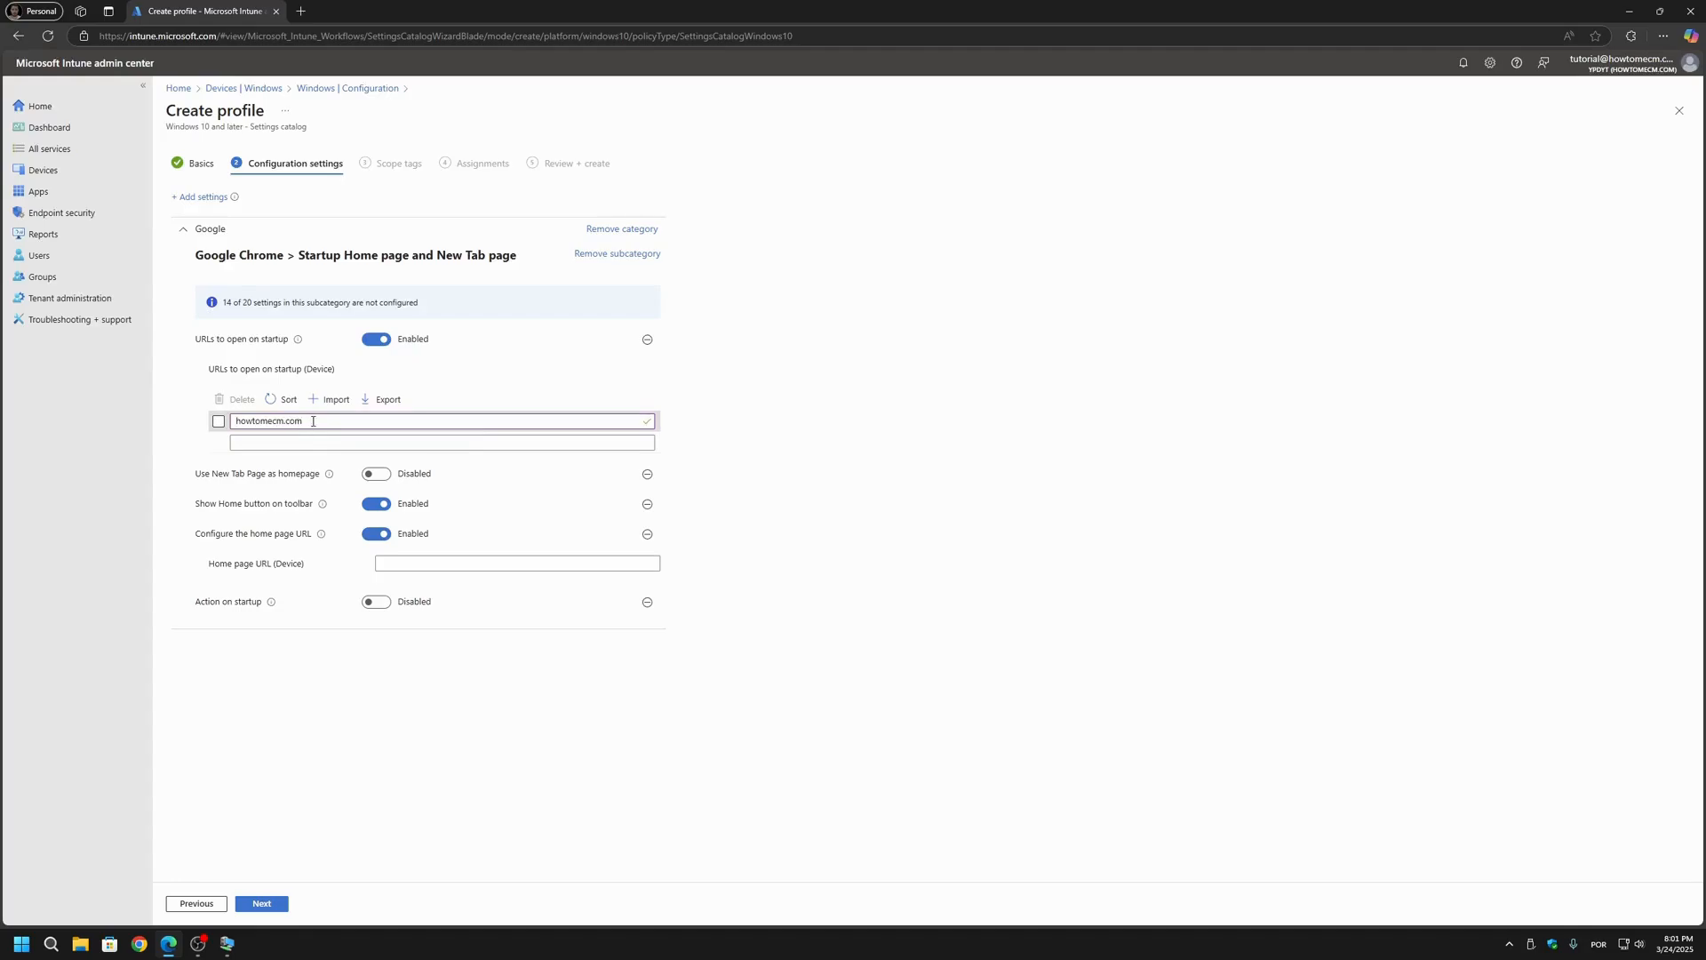
pyautogui.hotkey('ctrl', 'a')
pyautogui.hotkey('ctrl', 'c')
pyautogui.click(448, 564)
pyautogui.hotkey('ctrl', 'v')
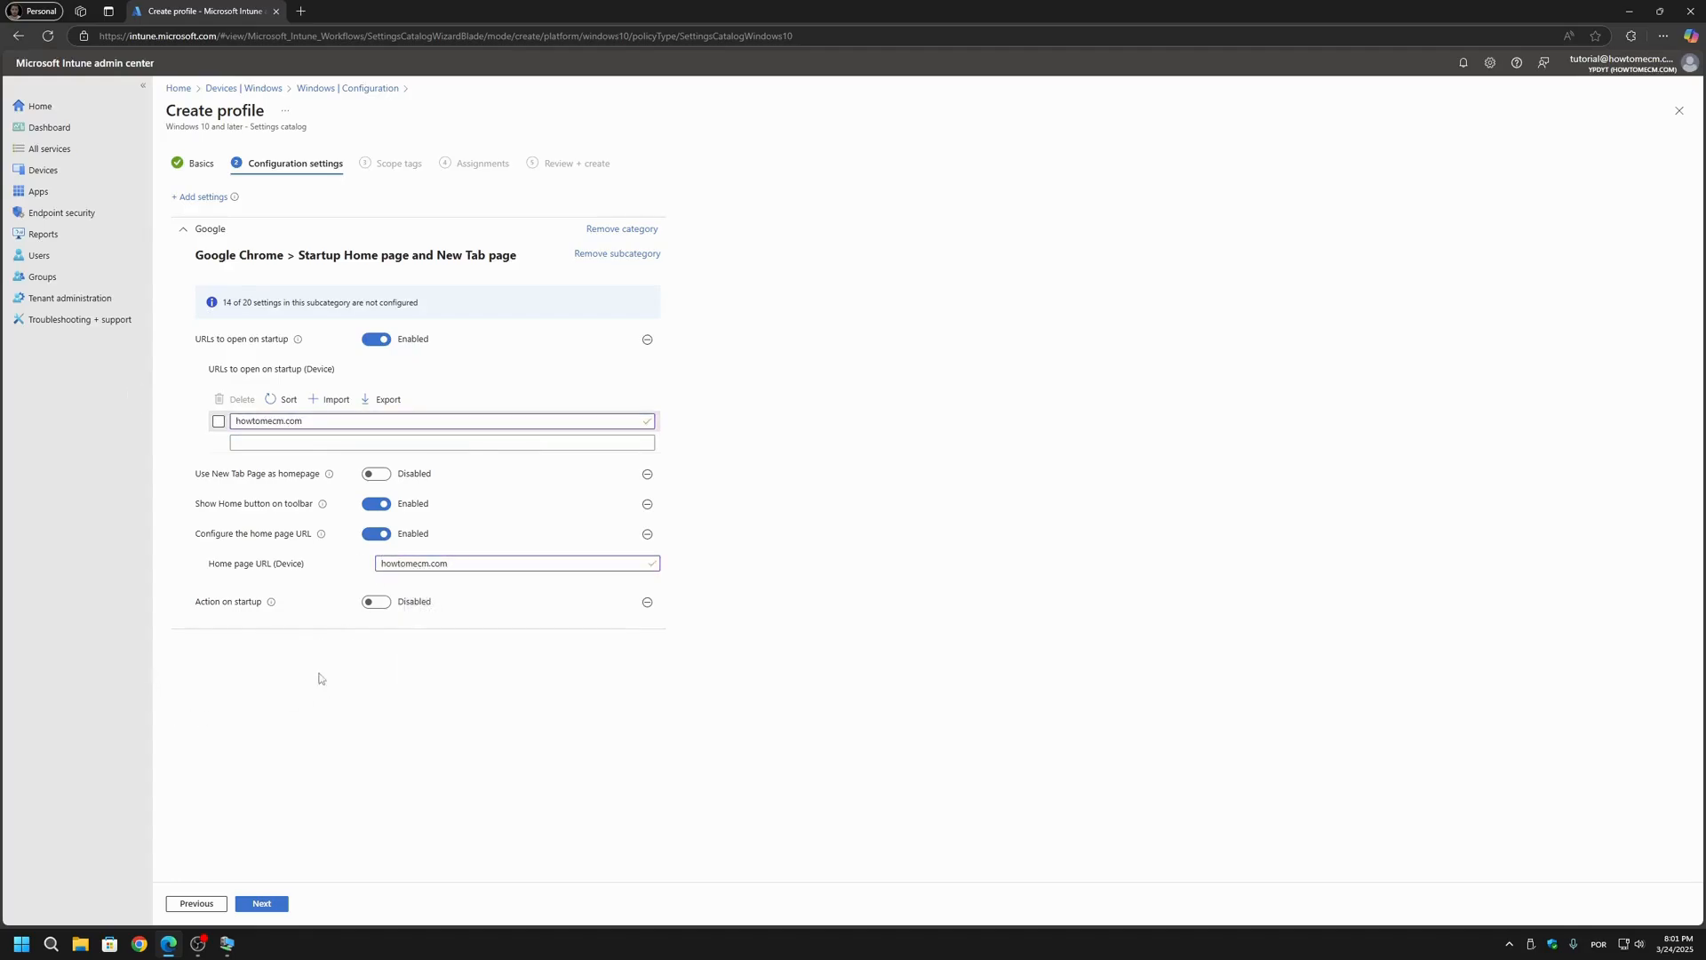
# Step: Enable Action on startup and set its device option to Open a list of URLs
pyautogui.click(376, 602)
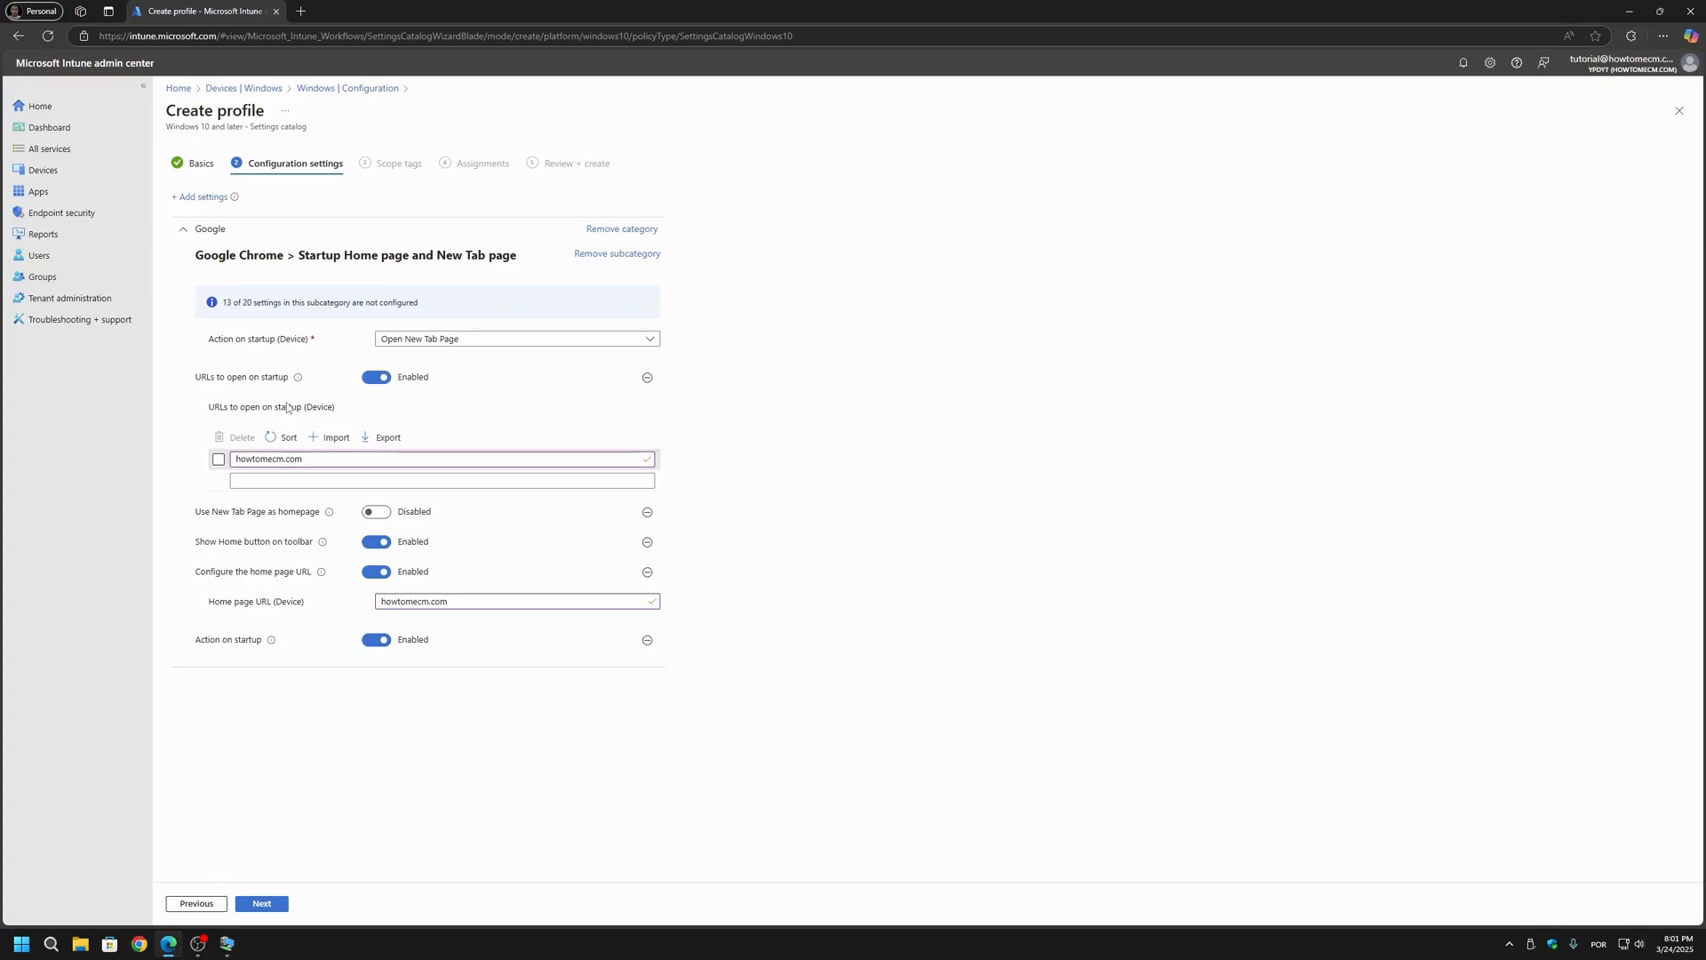
pyautogui.click(431, 340)
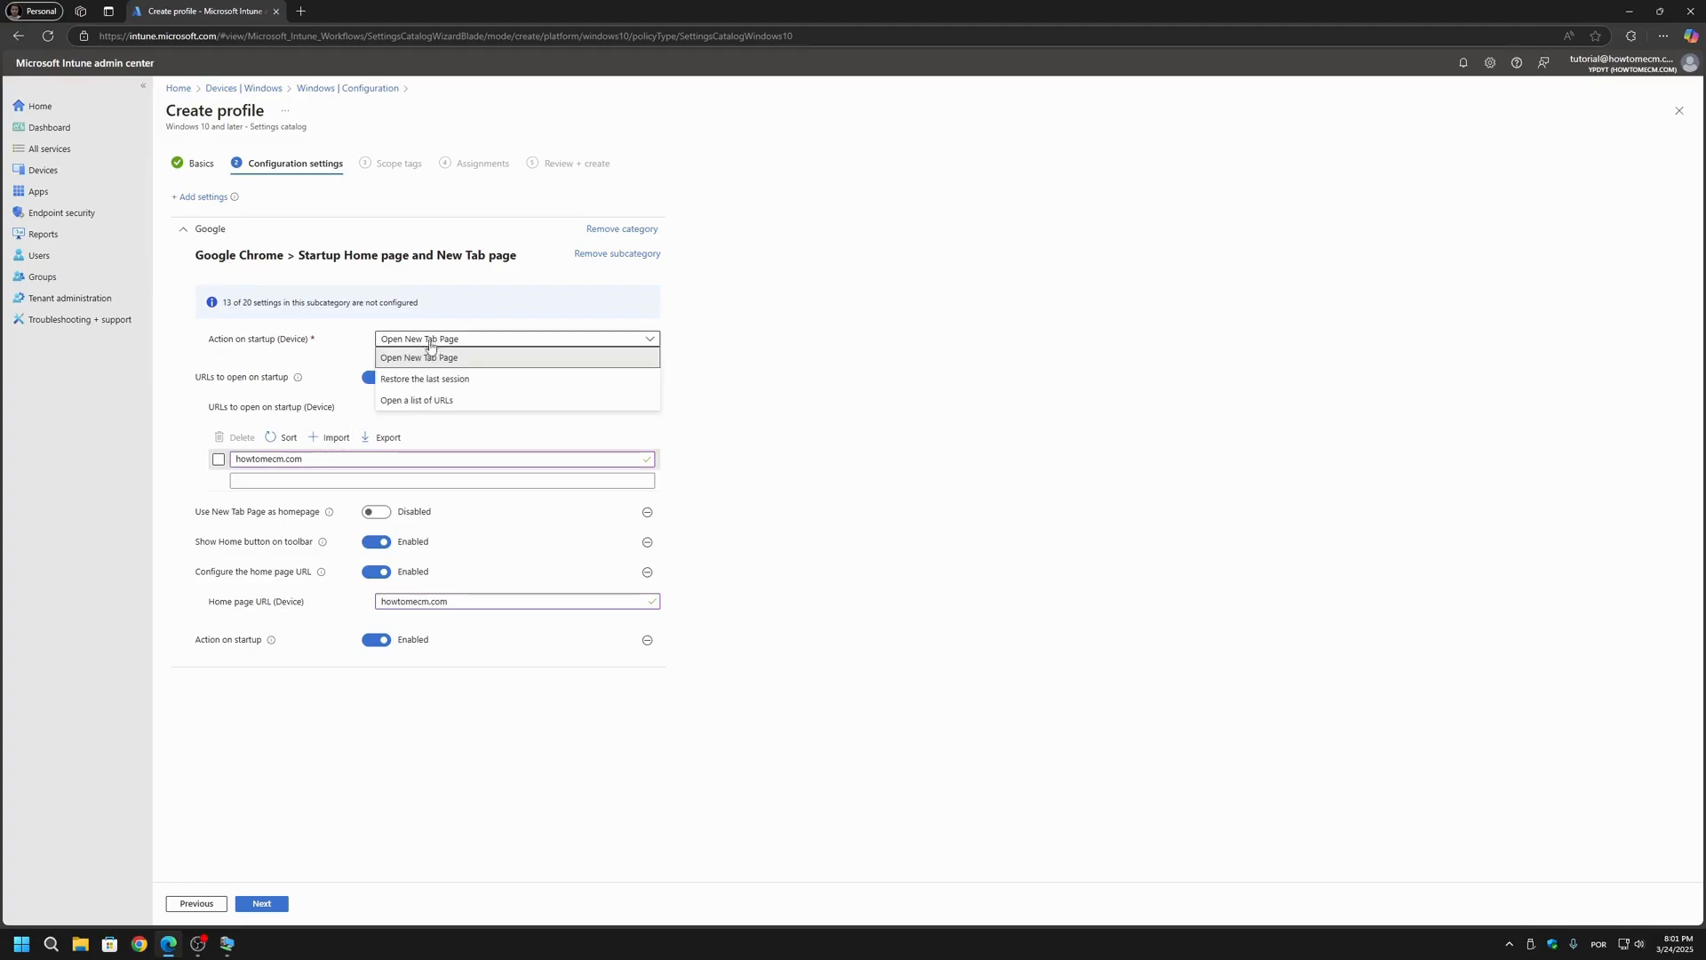
pyautogui.click(415, 401)
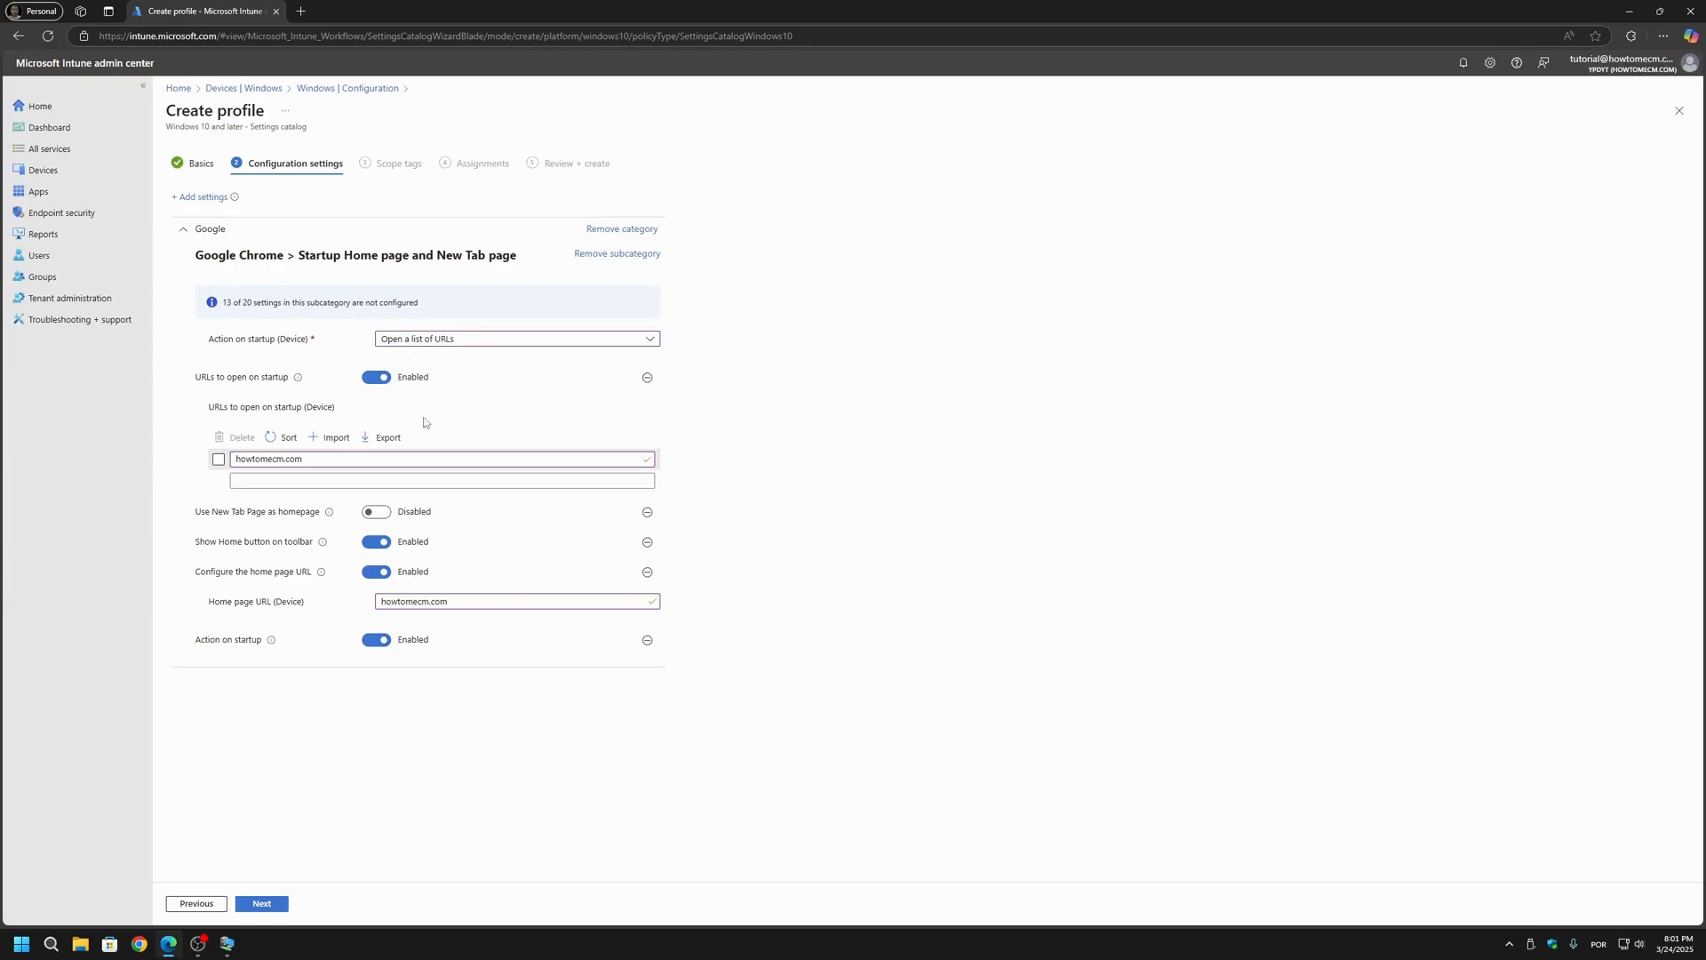
pyautogui.moveTo(320, 460); pyautogui.dragTo(239, 460)
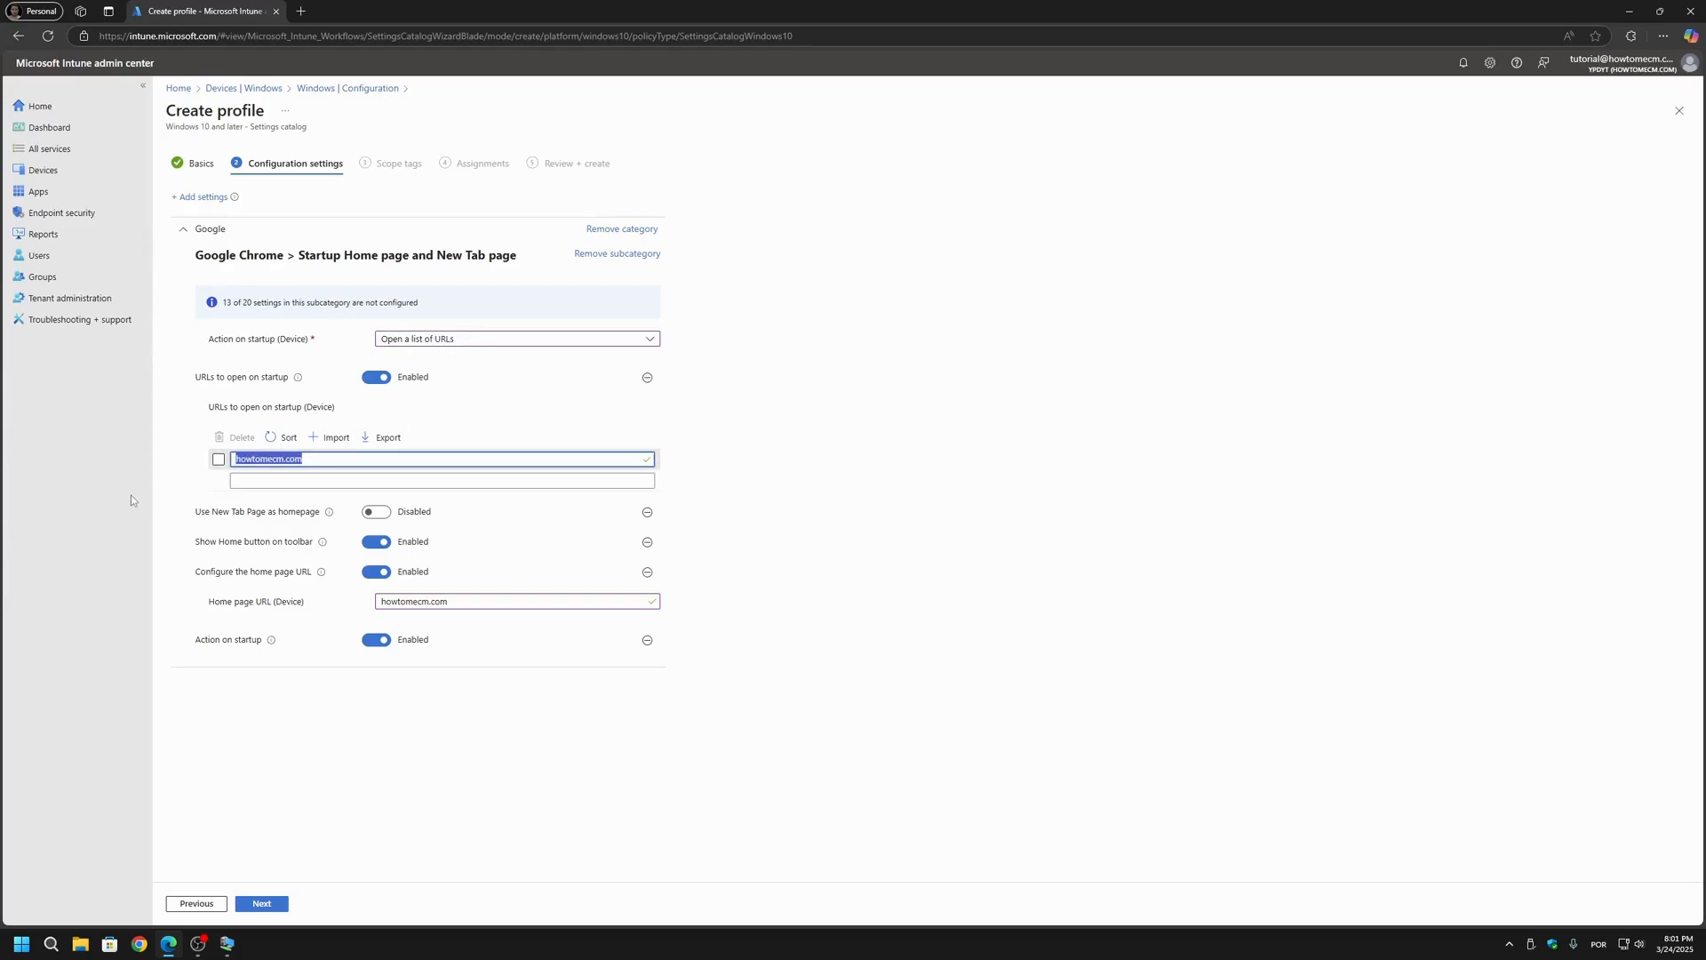
pyautogui.click(942, 477)
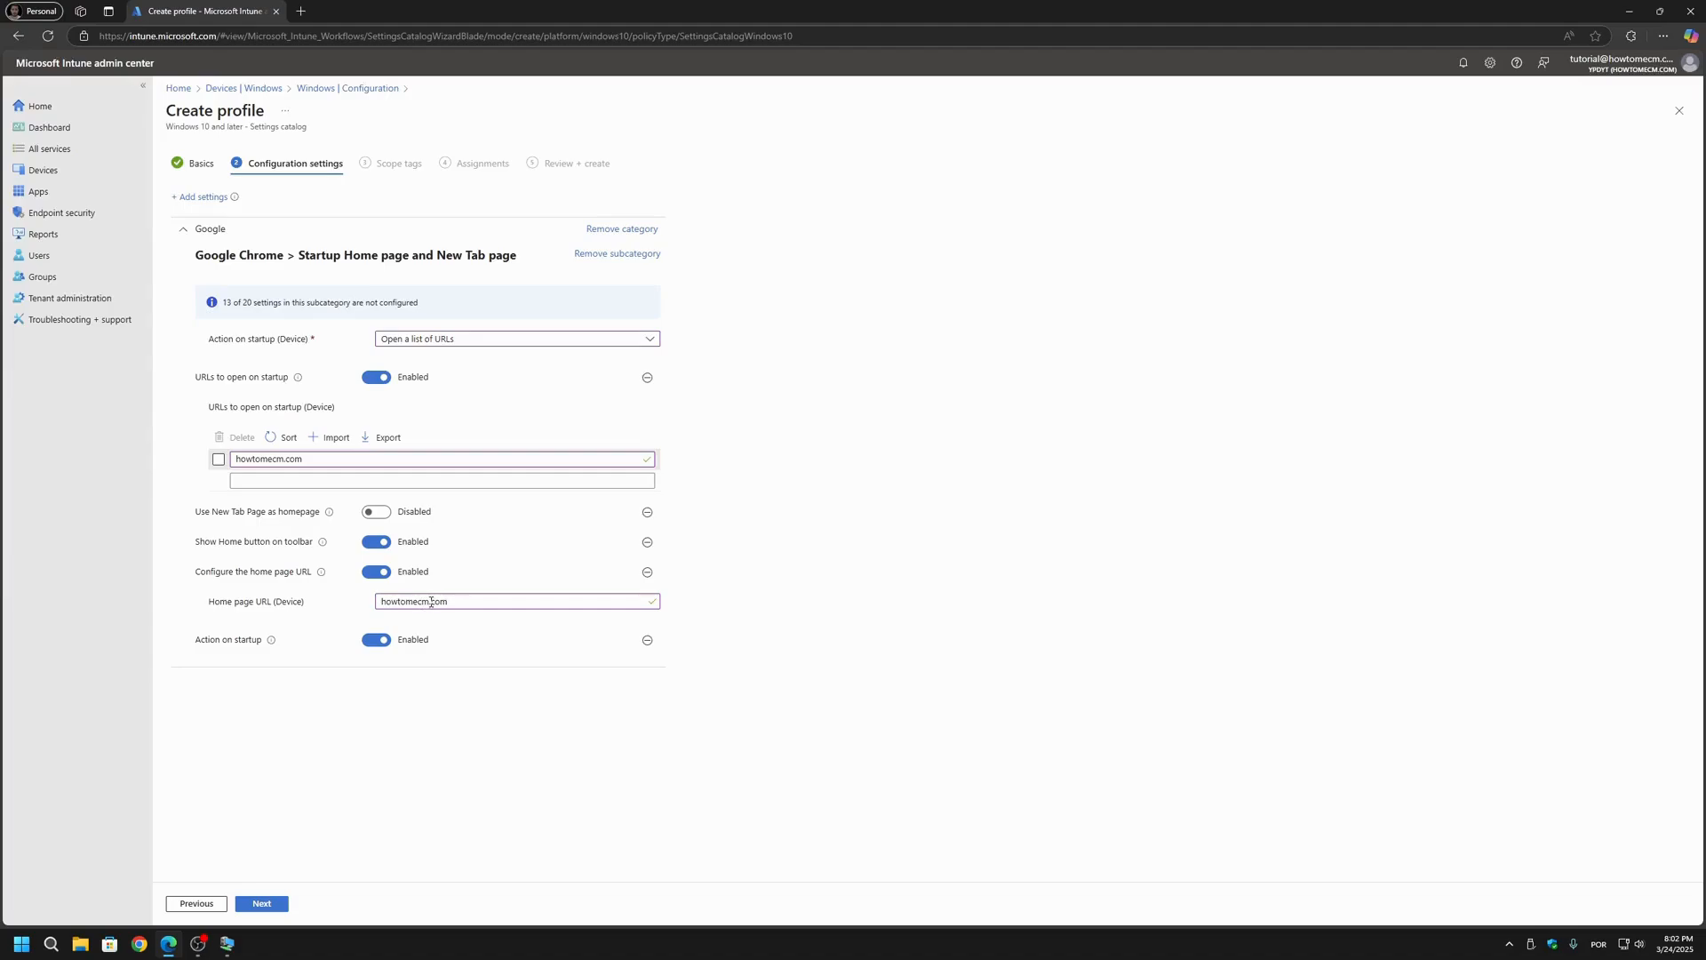
# Step: Continue past the configuration settings, keep the Default scope tag, and assign the profile to all devices
pyautogui.click(263, 904)
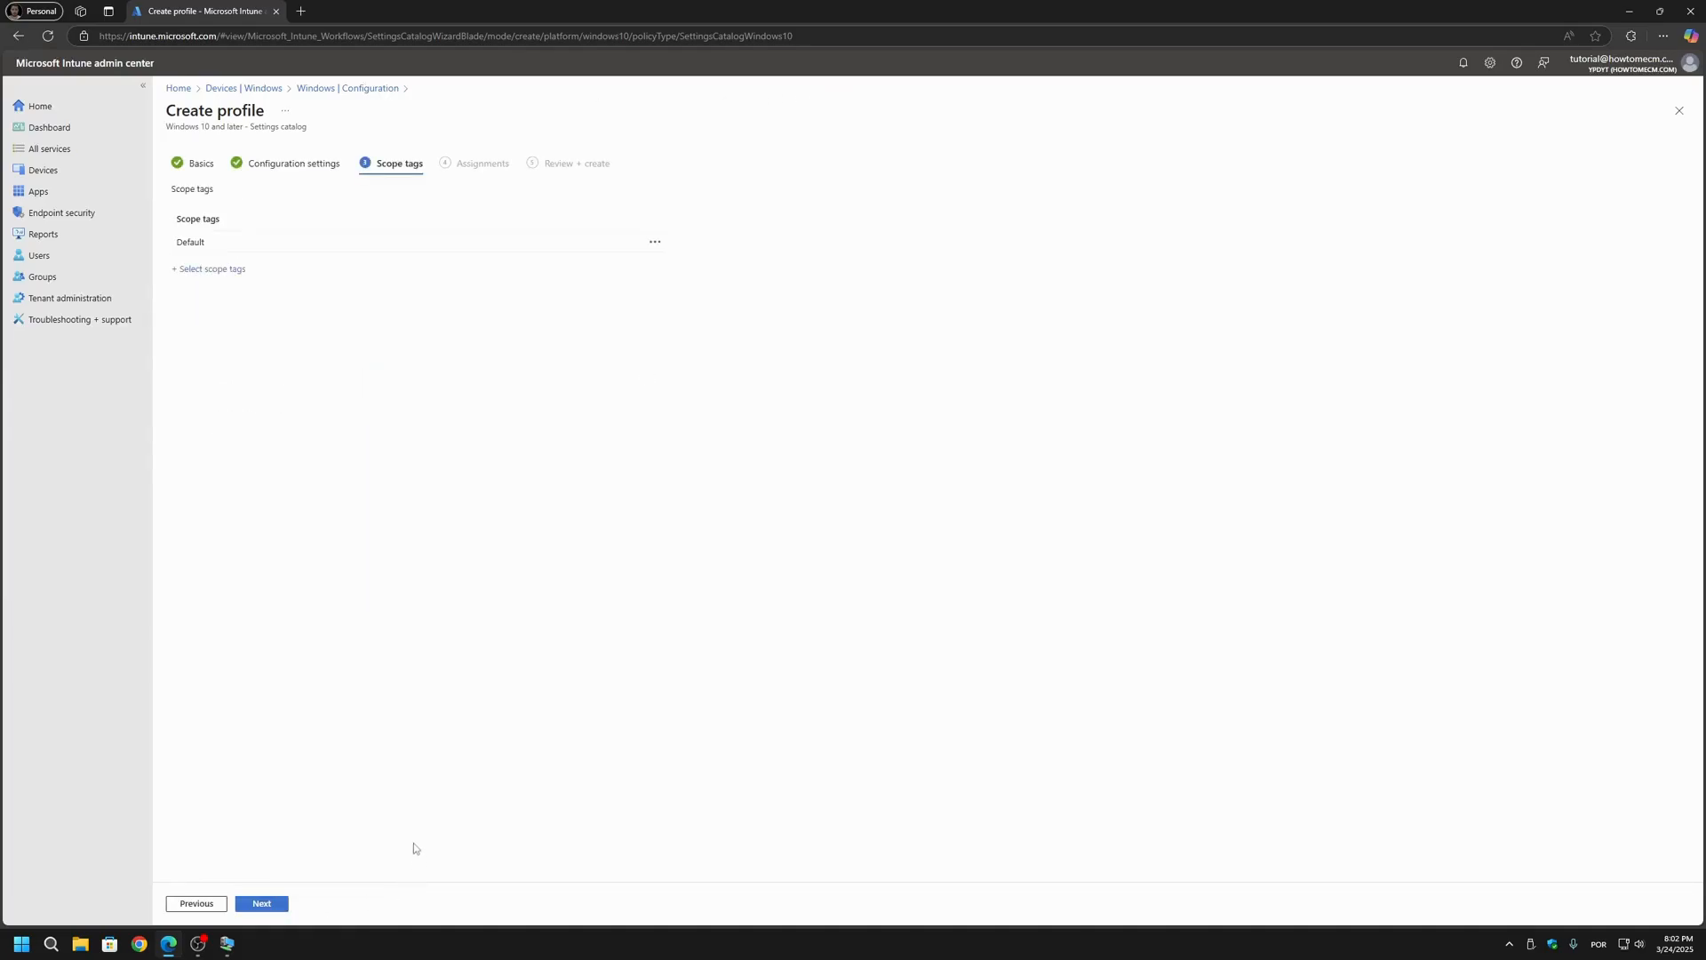
pyautogui.click(267, 906)
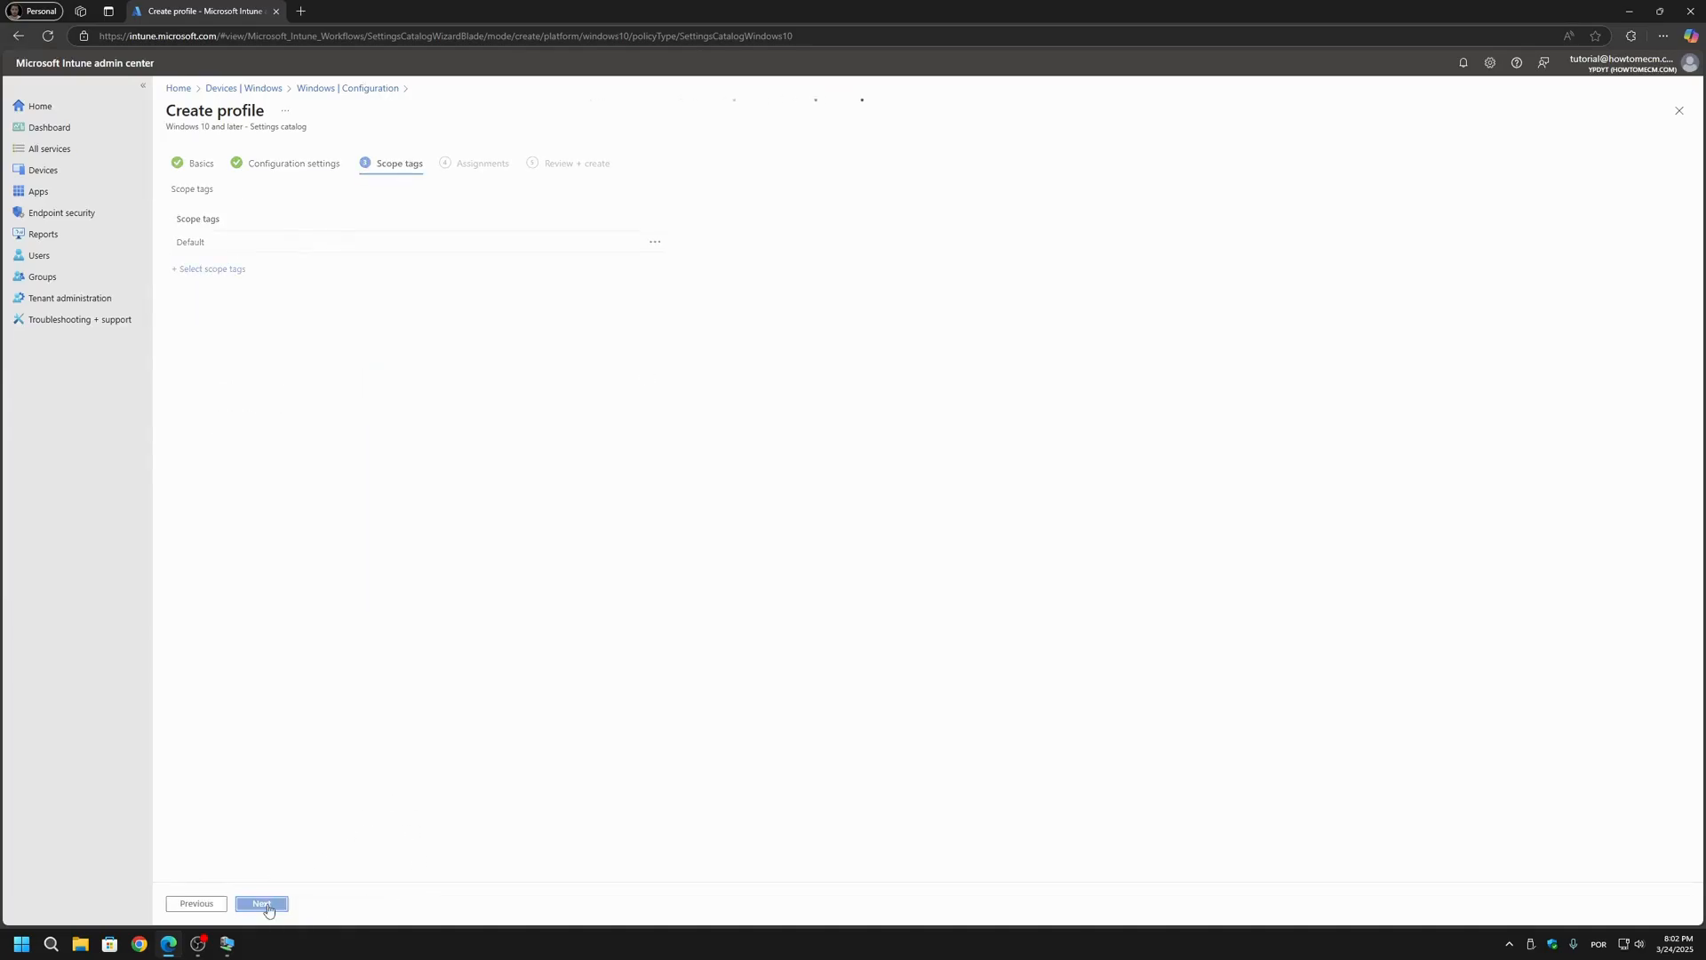
pyautogui.click(362, 211)
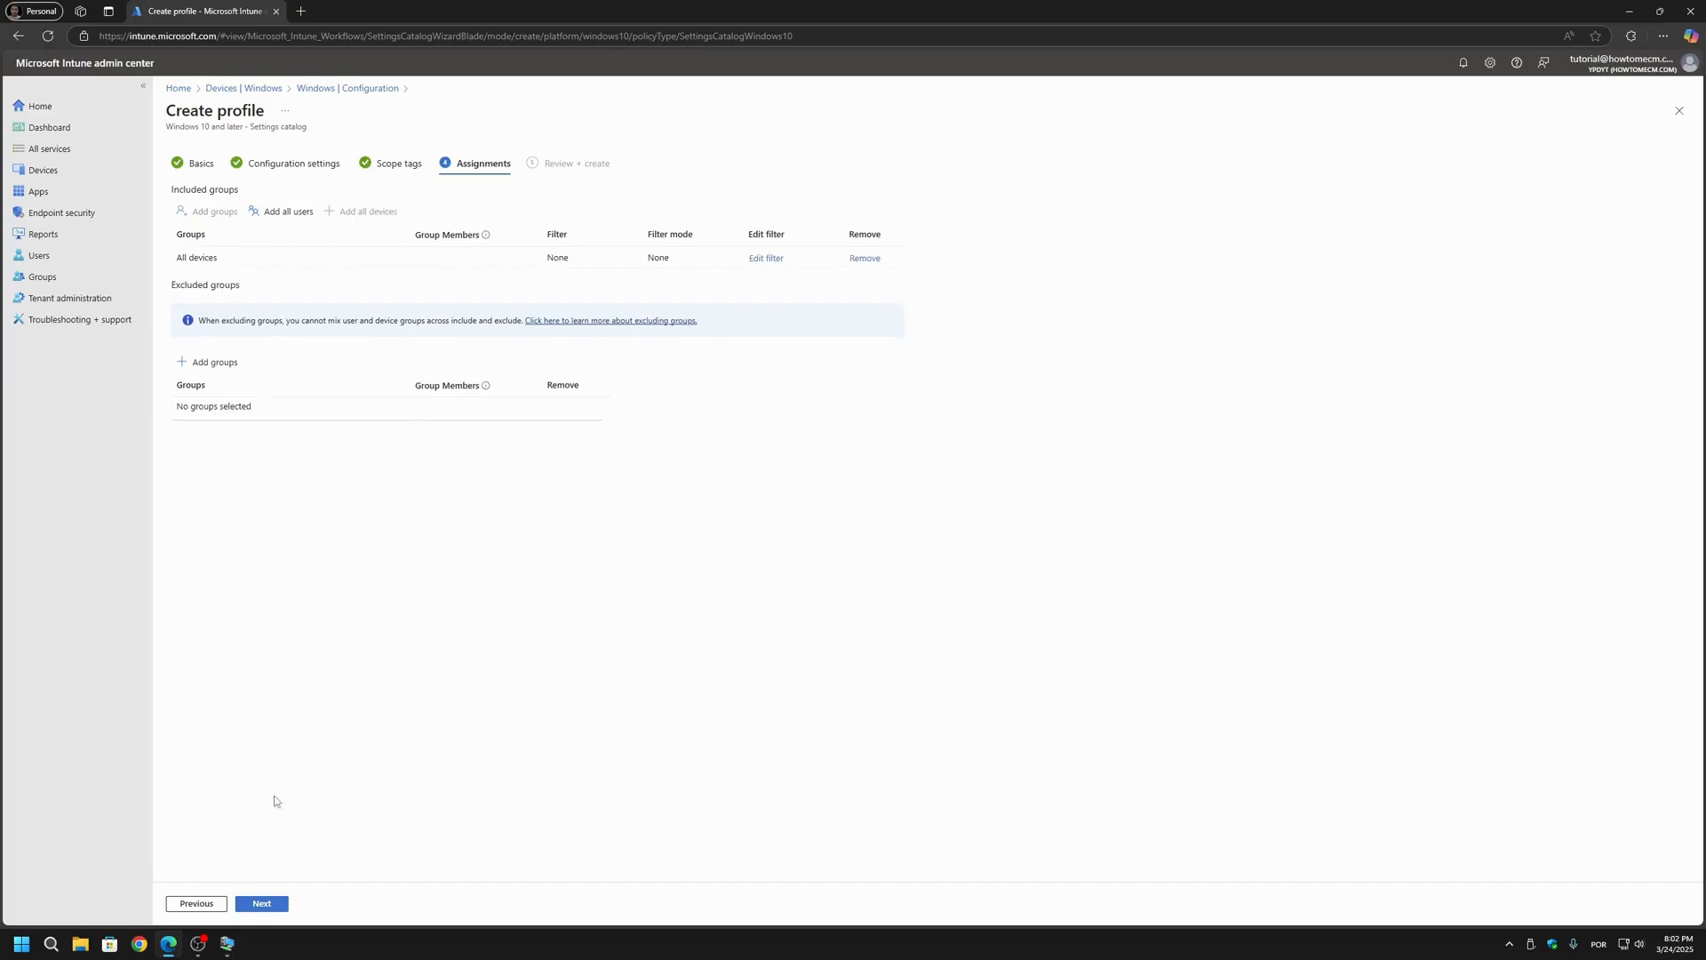
# Step: Review and create the policy, and refresh the list of Windows configuration policies
pyautogui.click(270, 907)
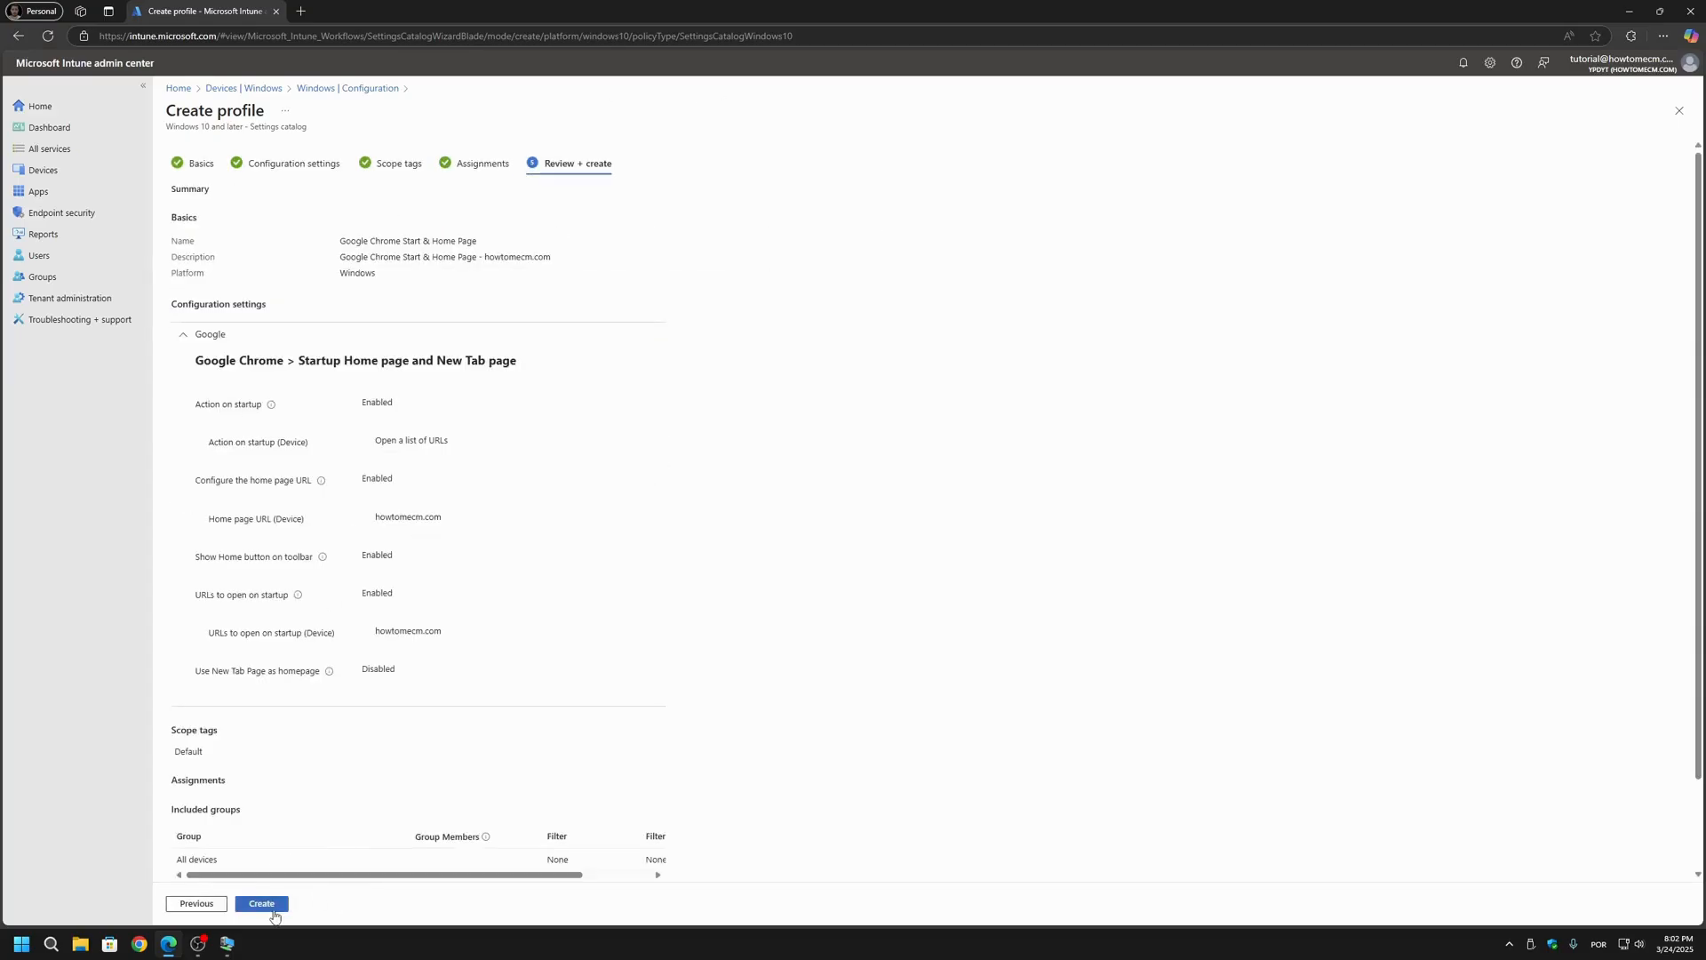
pyautogui.click(274, 914)
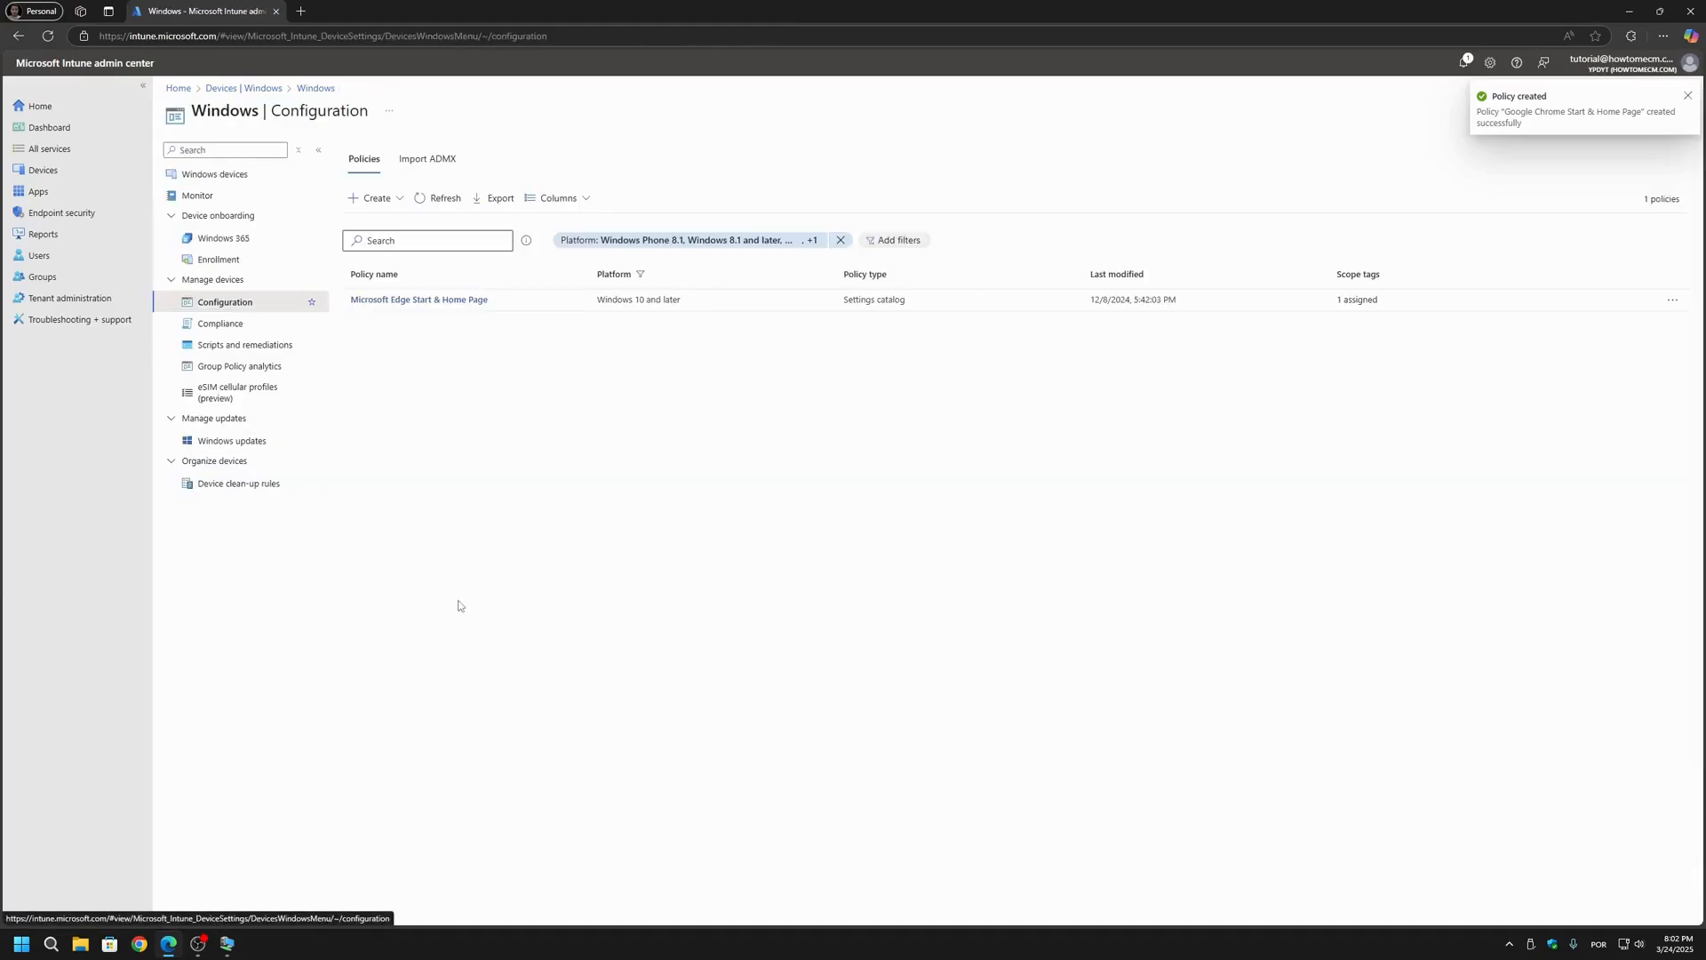
pyautogui.click(430, 208)
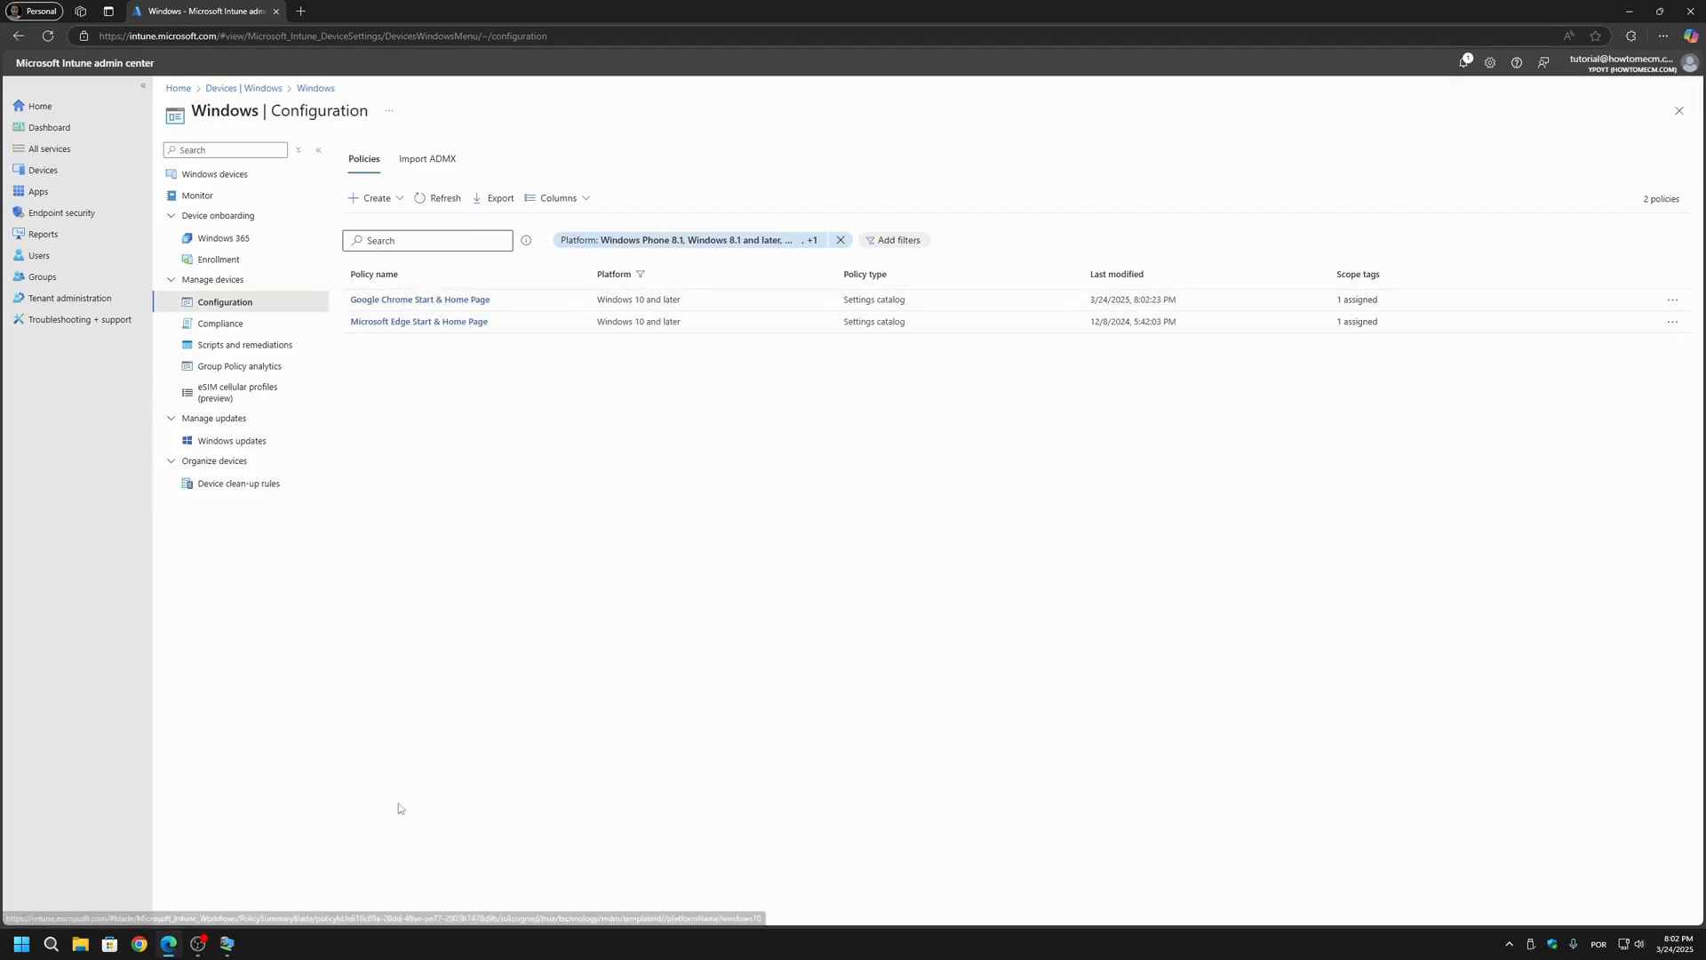
# Step: Switch to the Windows 11 virtual machine and sync its work account's device management from the Access work or school settings
pyautogui.click(229, 945)
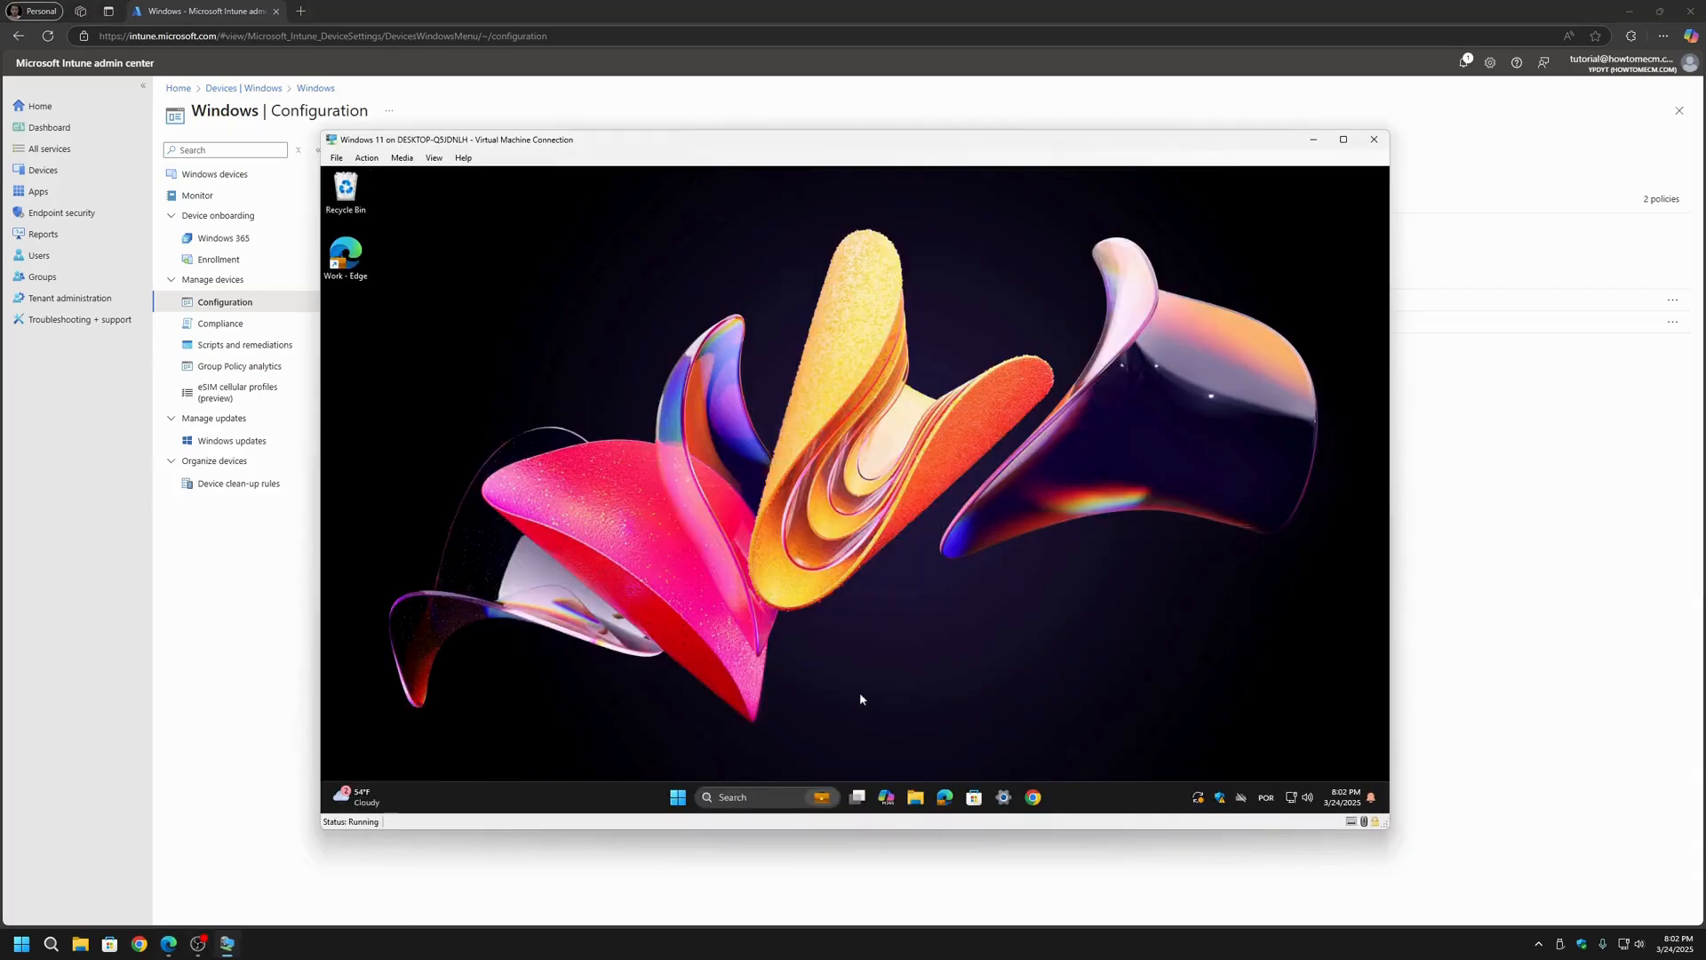
pyautogui.moveTo(762, 142); pyautogui.dragTo(702, 129)
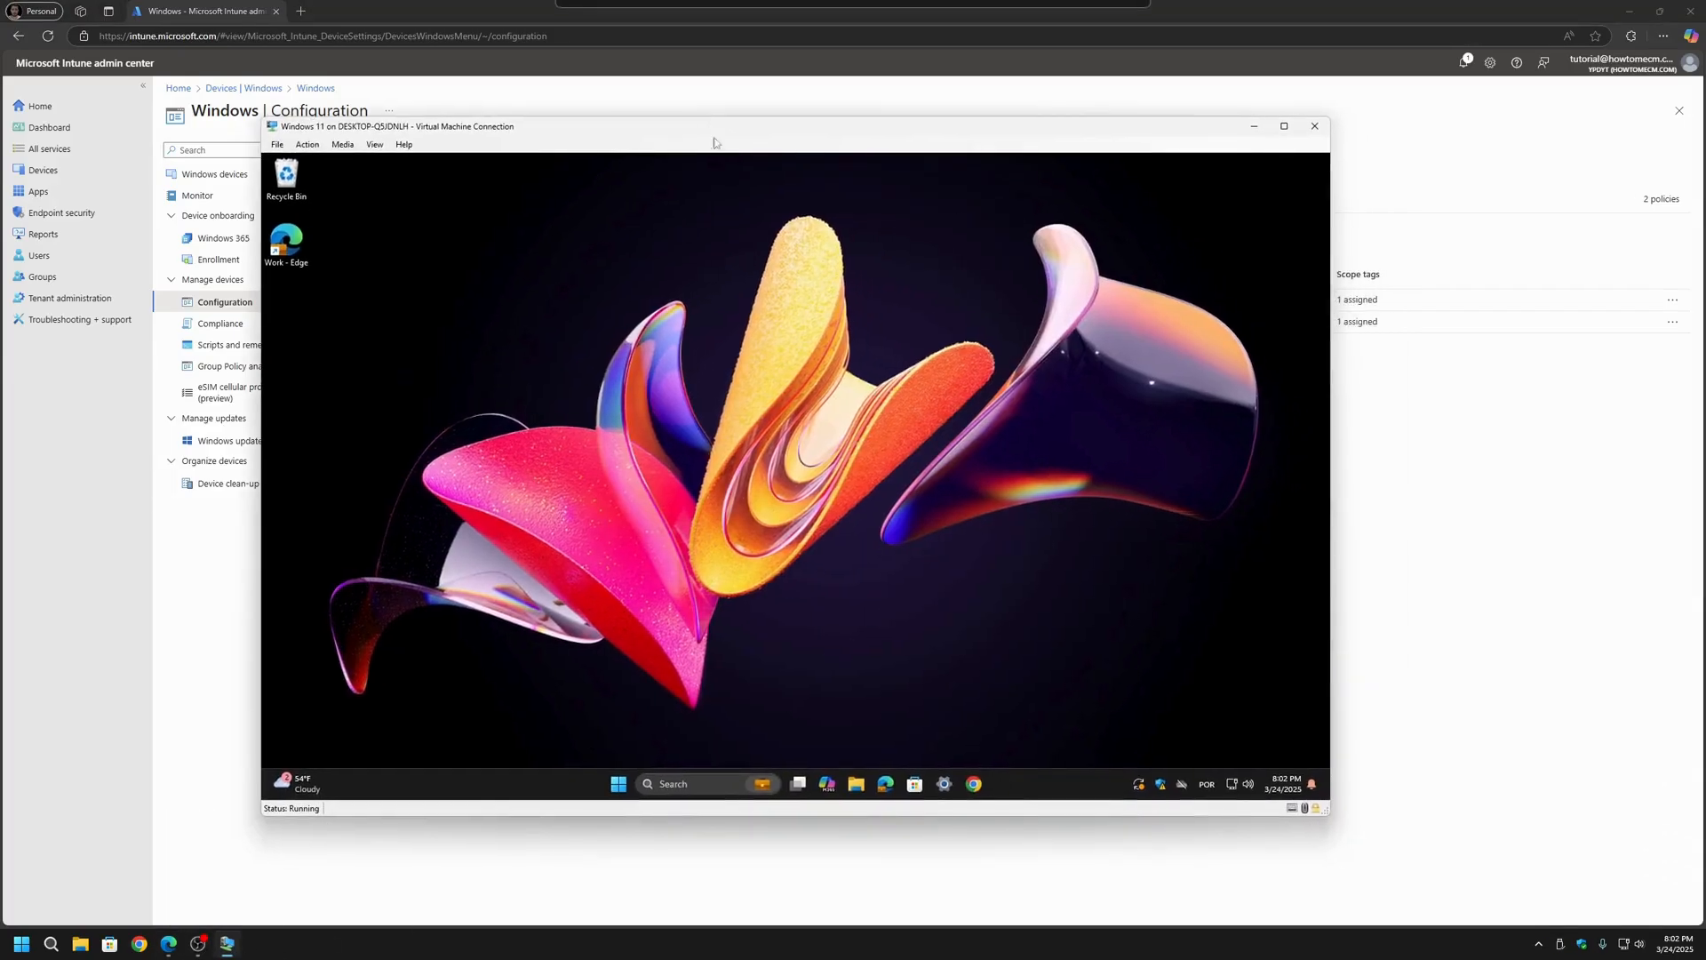
pyautogui.click(945, 784)
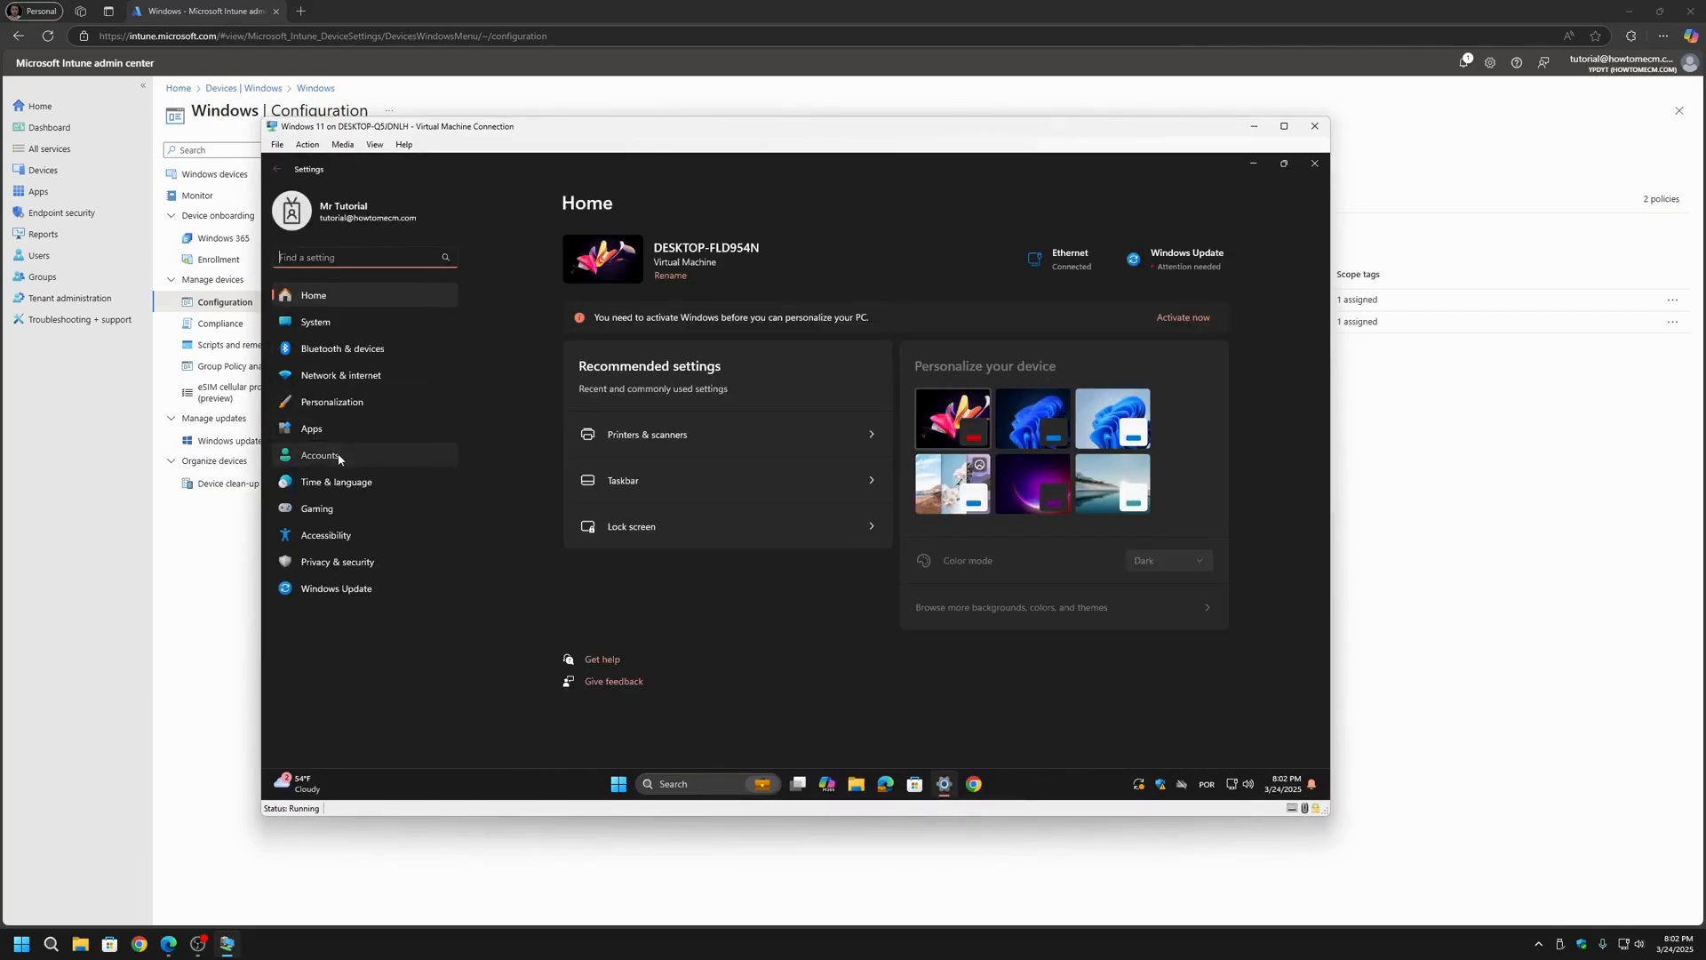
pyautogui.click(339, 459)
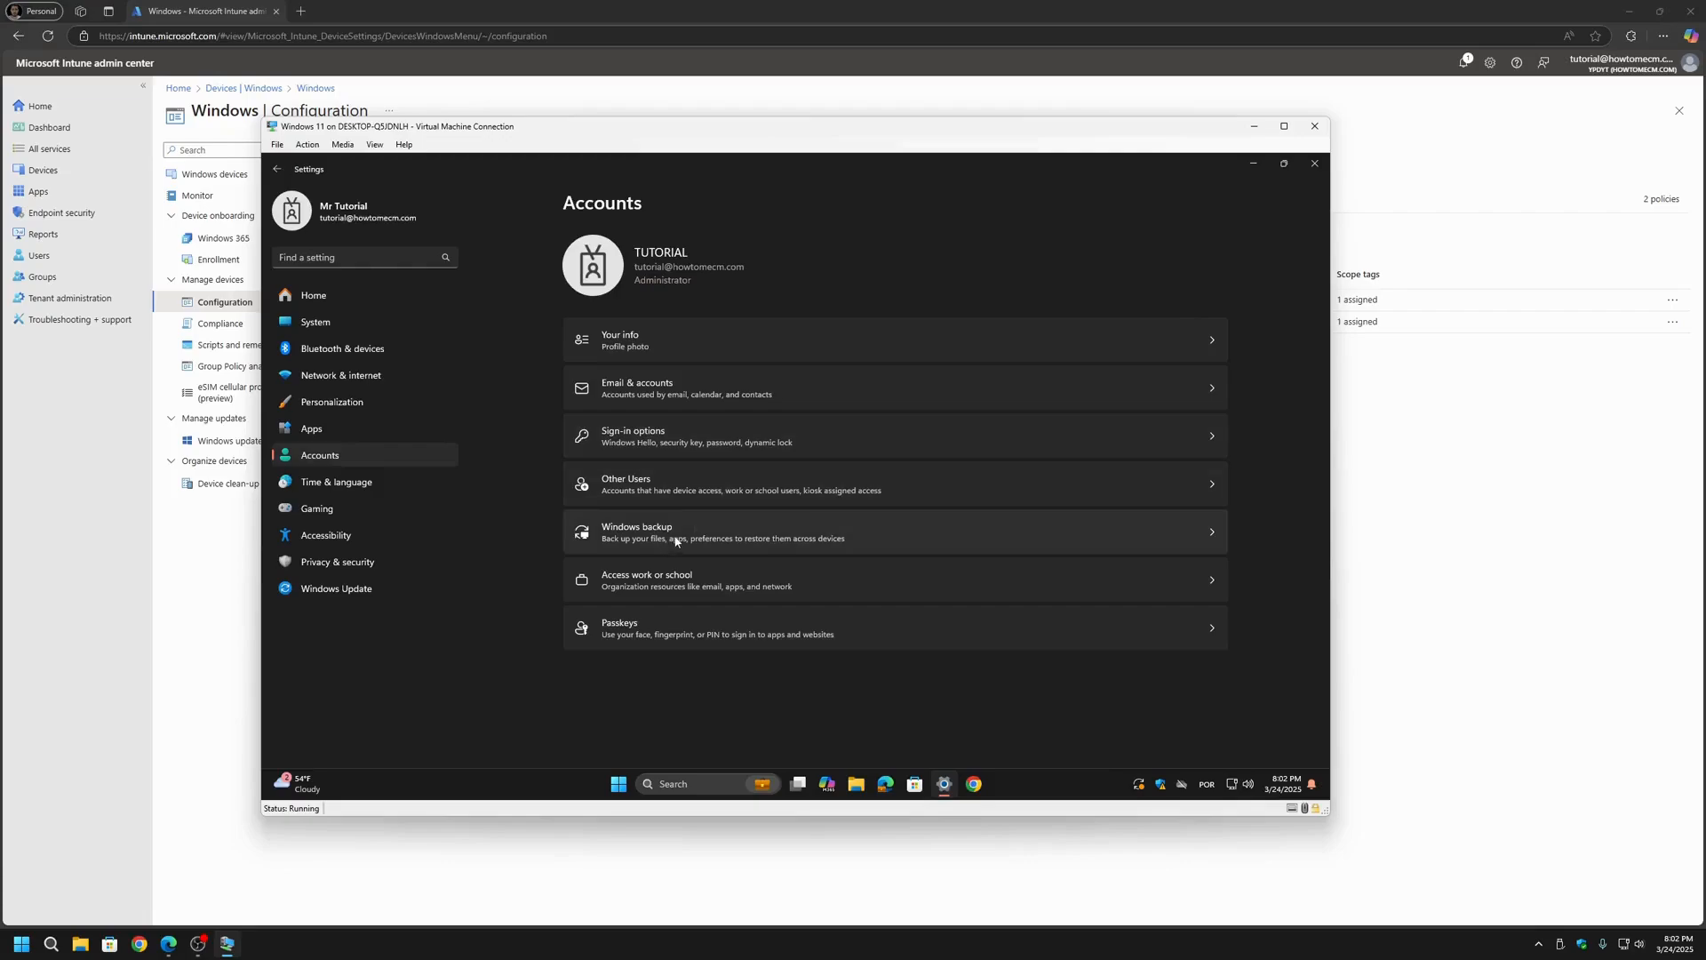
pyautogui.click(649, 578)
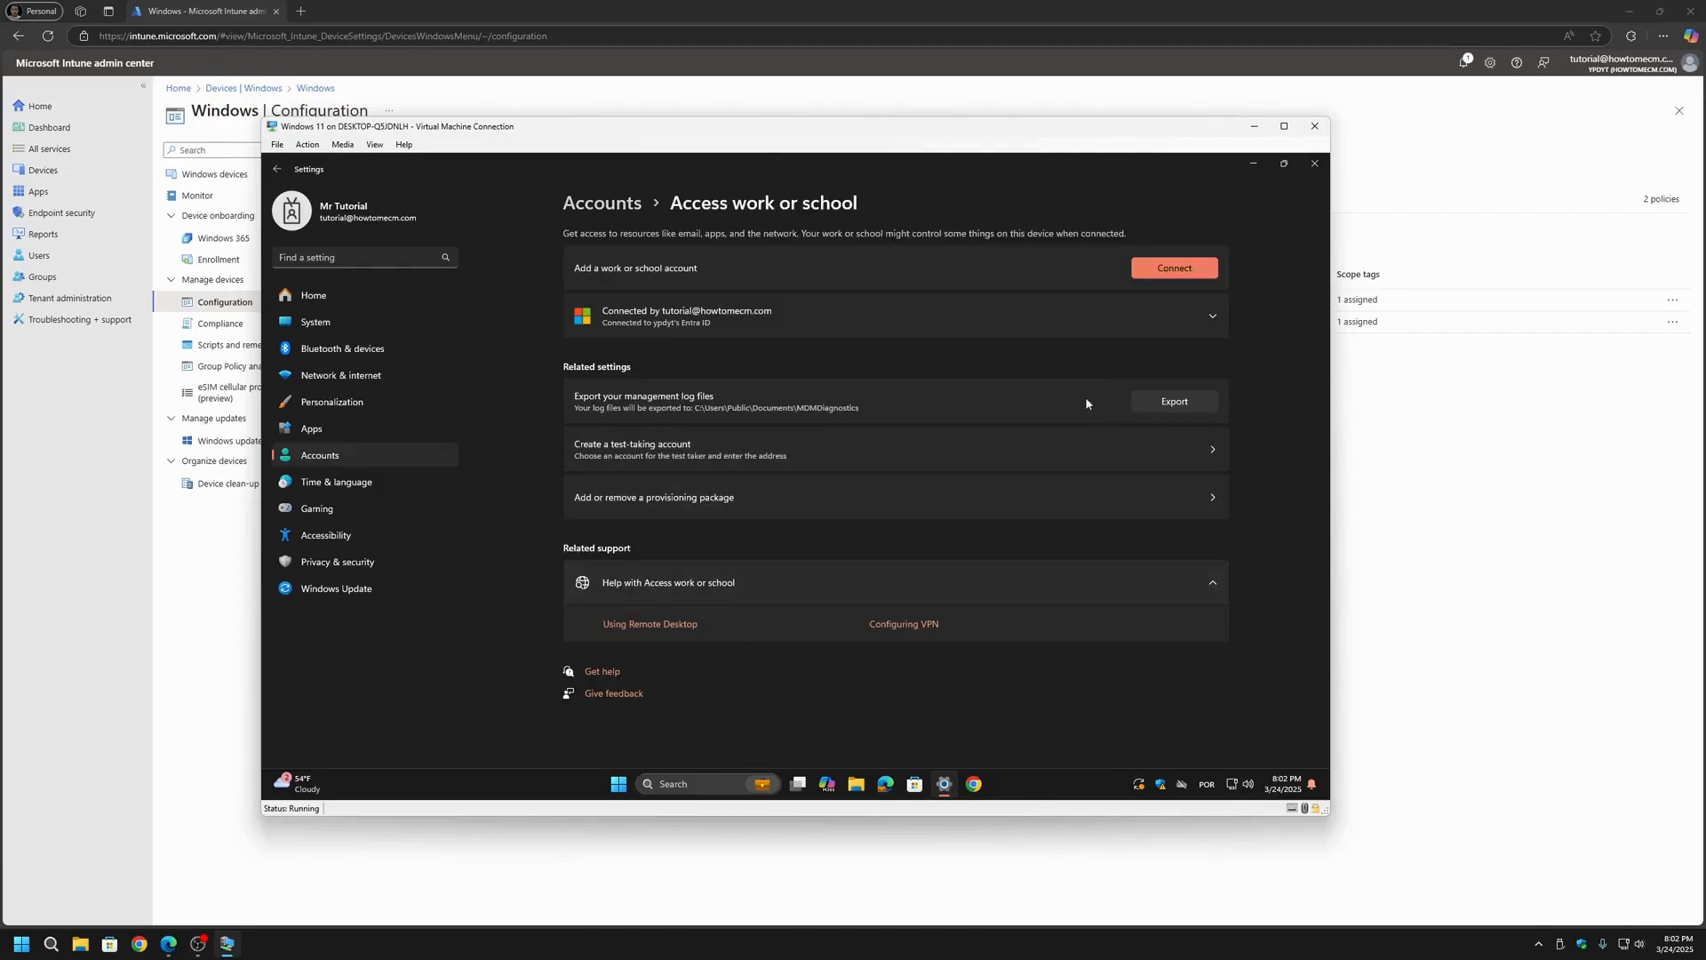
pyautogui.click(910, 339)
pyautogui.click(1150, 370)
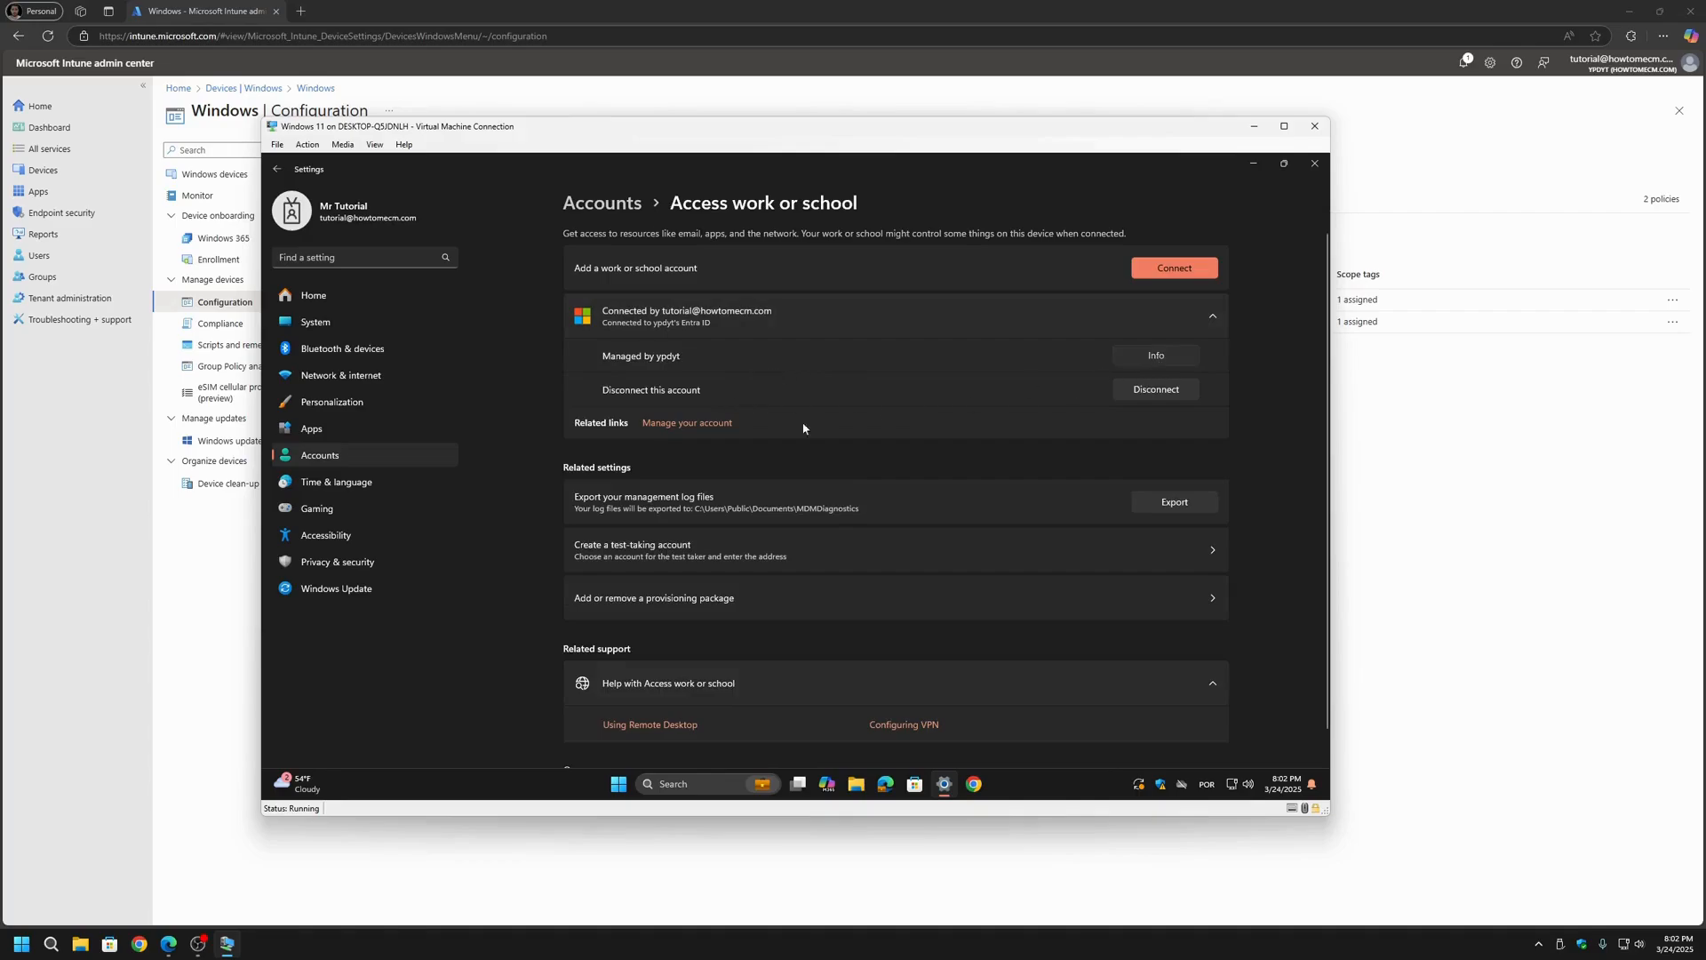
pyautogui.scroll(-5, 675, 533)
pyautogui.click(595, 593)
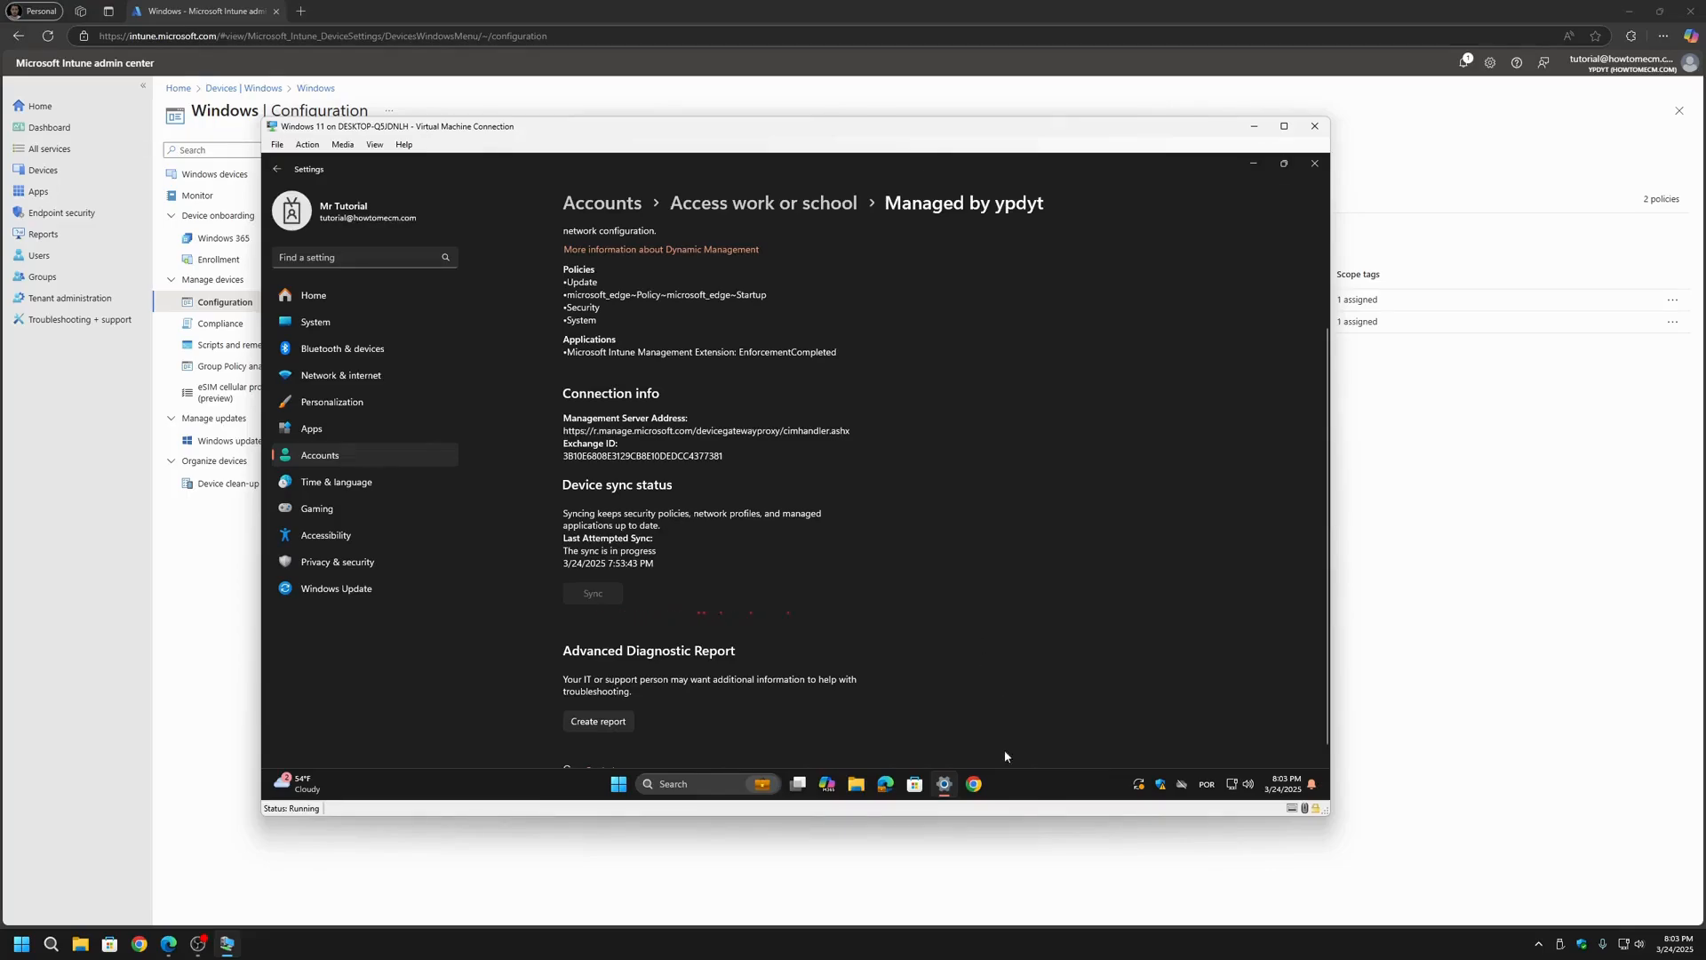
# Step: Open Google Chrome in the virtual machine and go to the On startup section of its settings
pyautogui.click(975, 784)
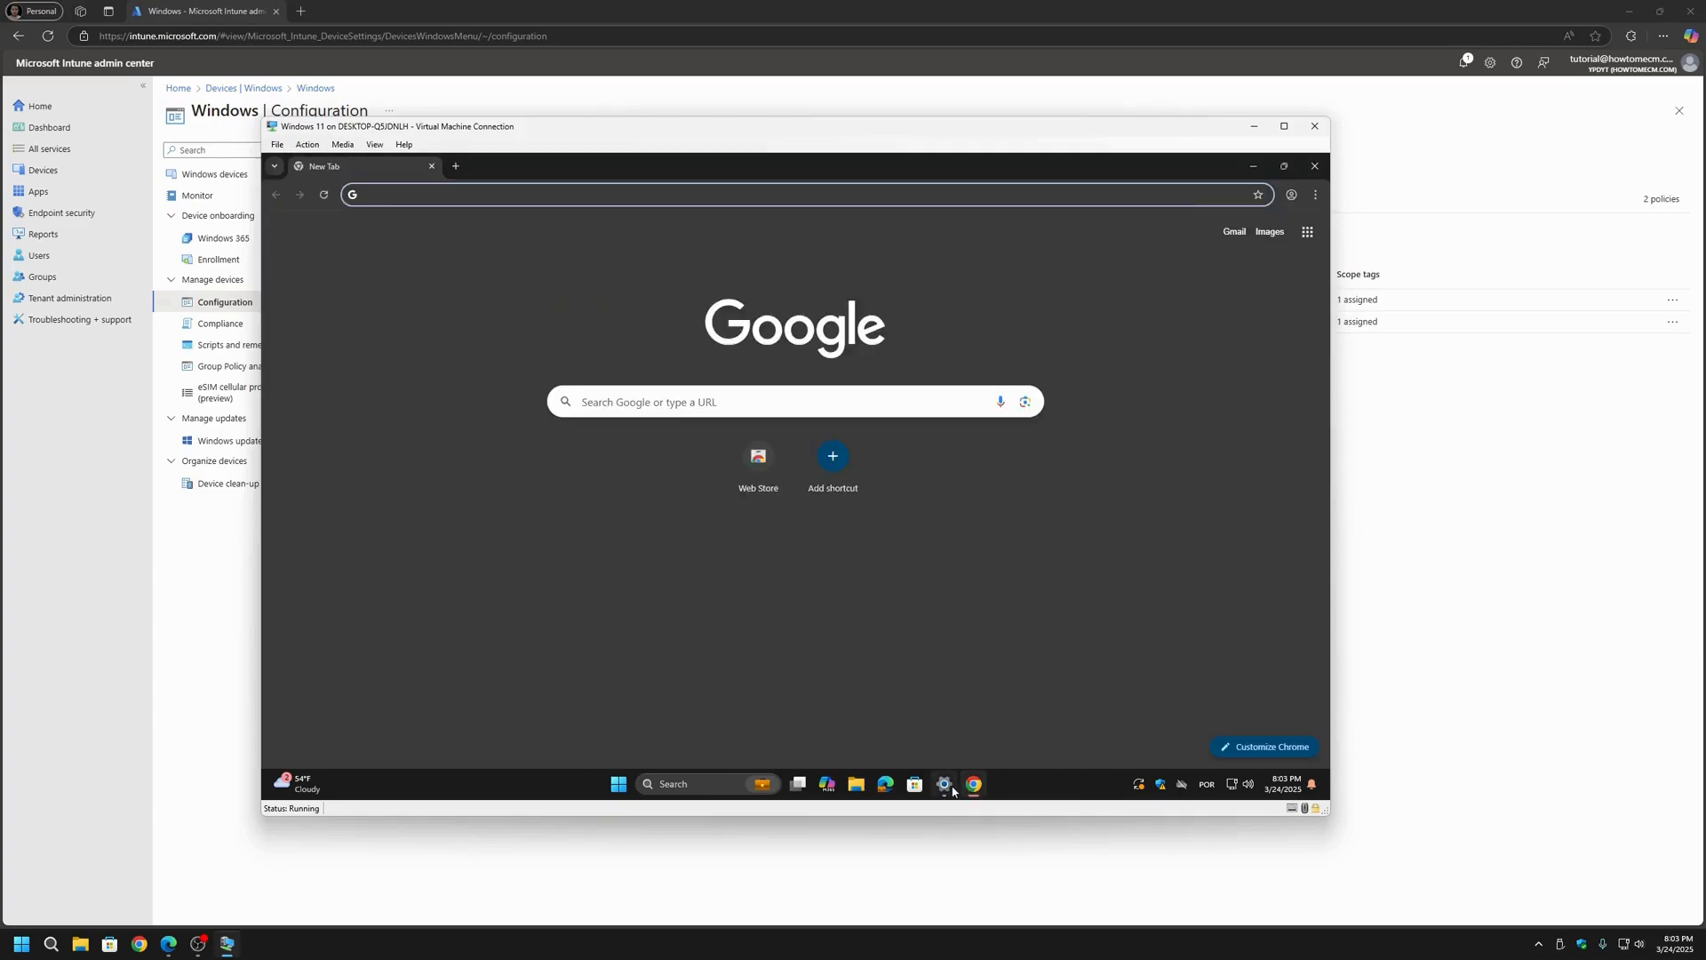
pyautogui.click(947, 785)
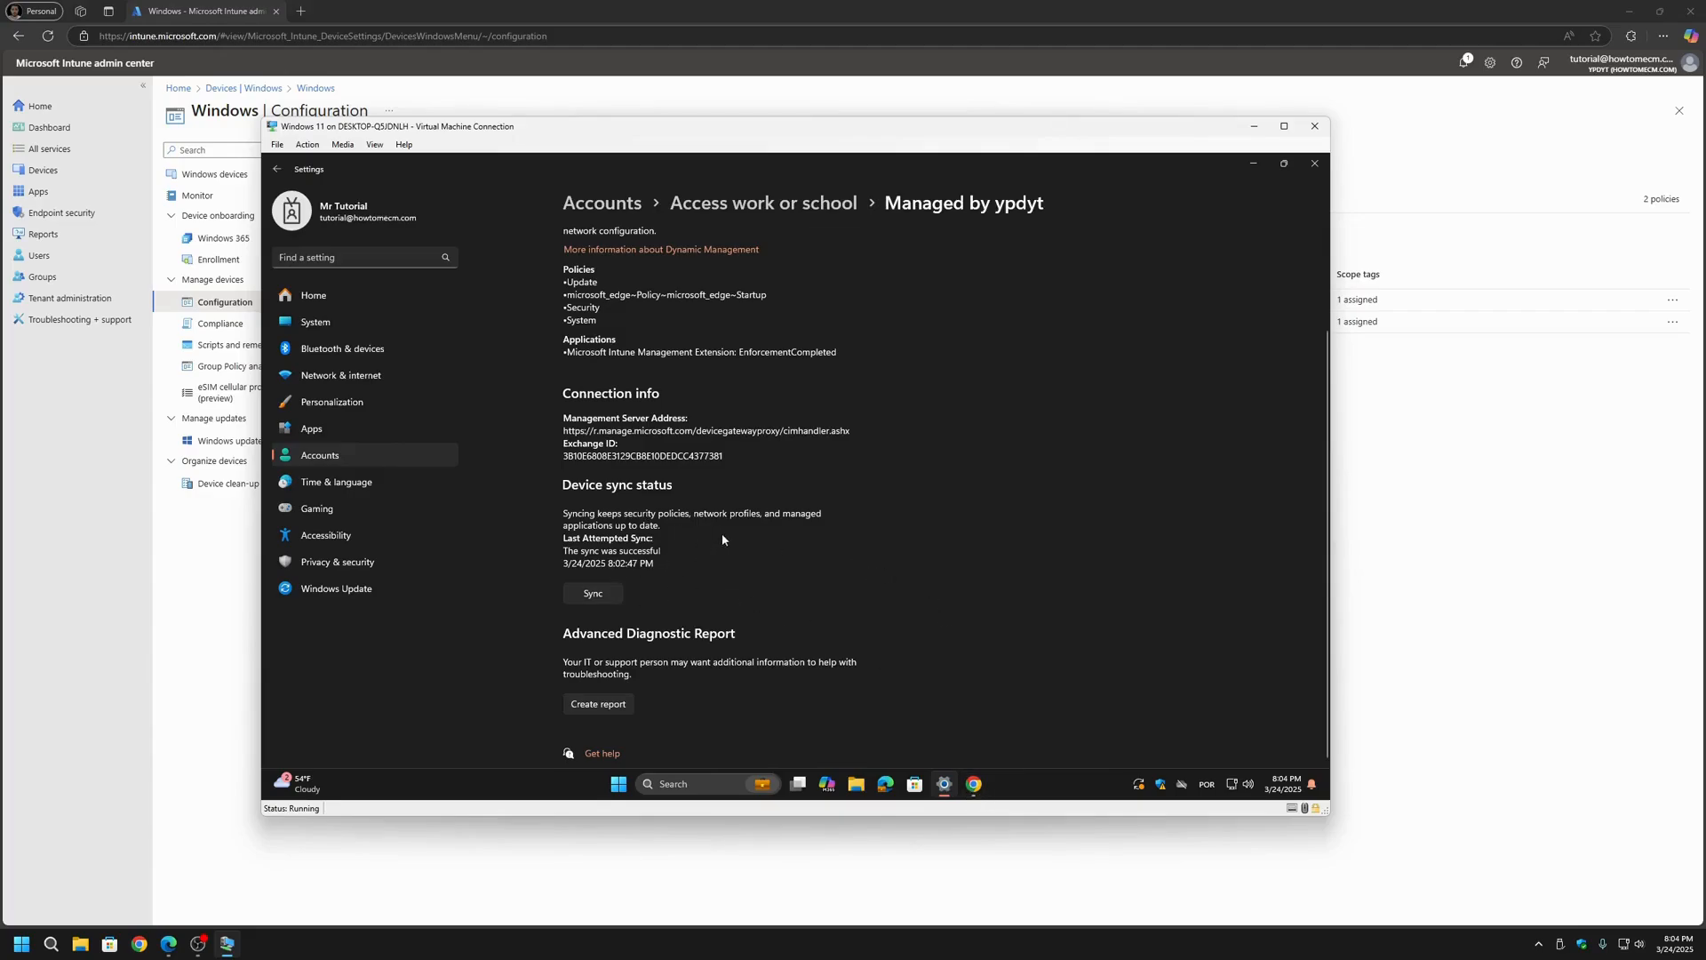
pyautogui.click(975, 783)
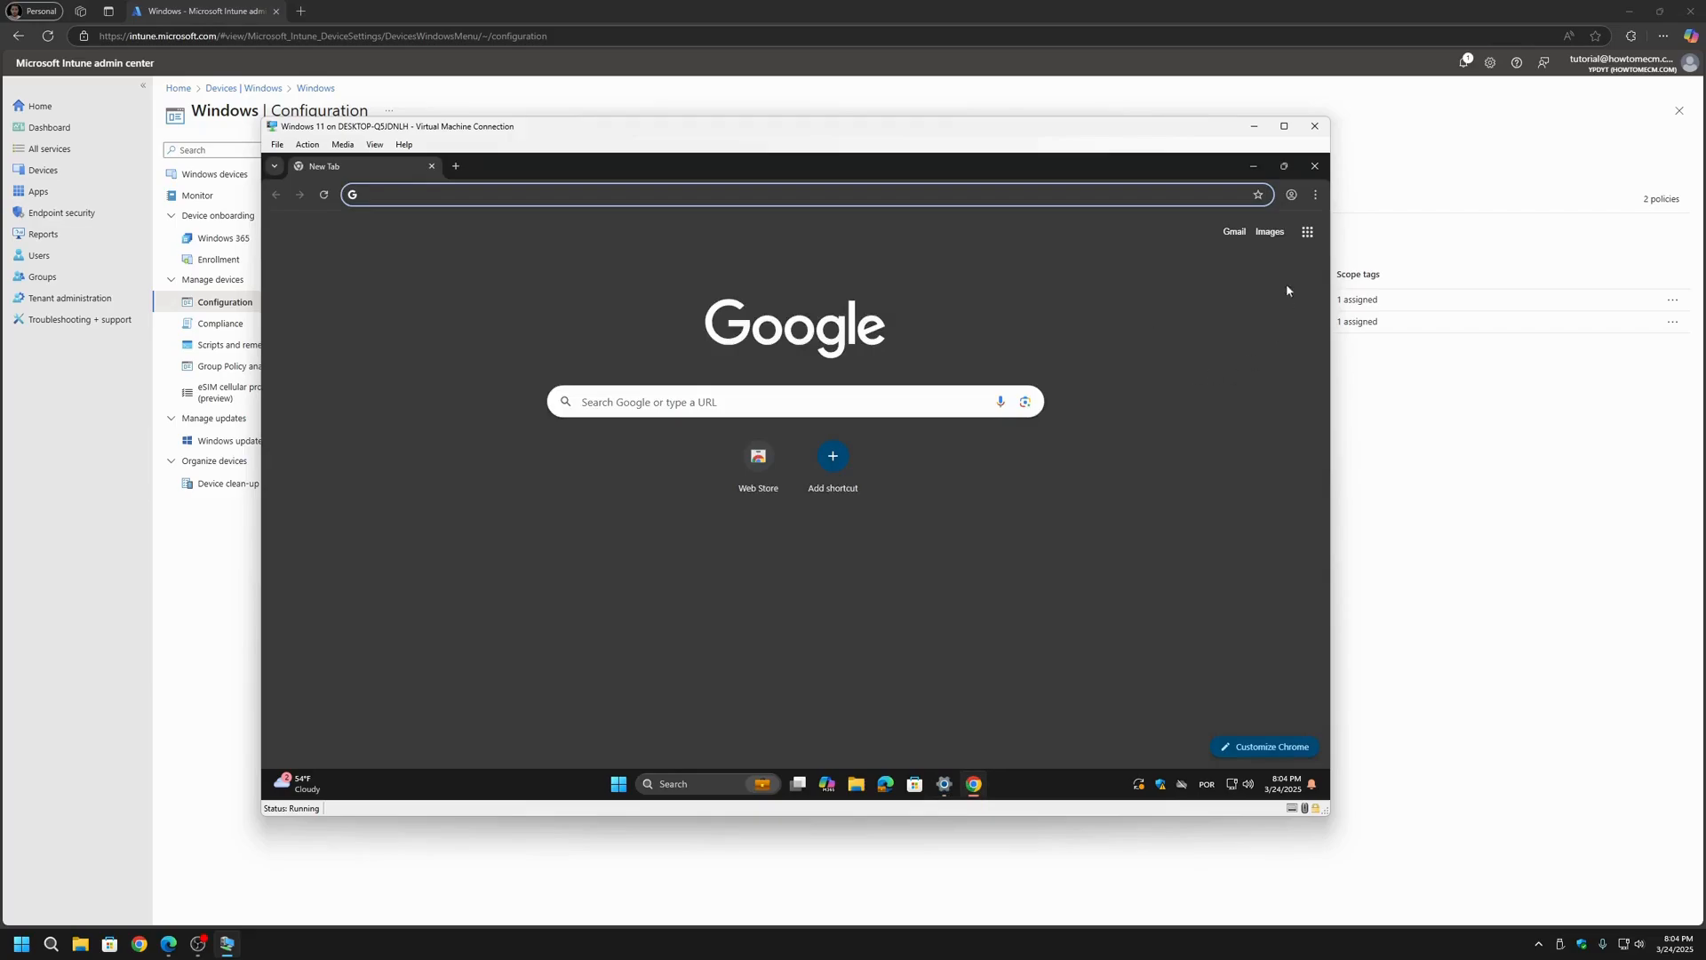
pyautogui.click(1315, 195)
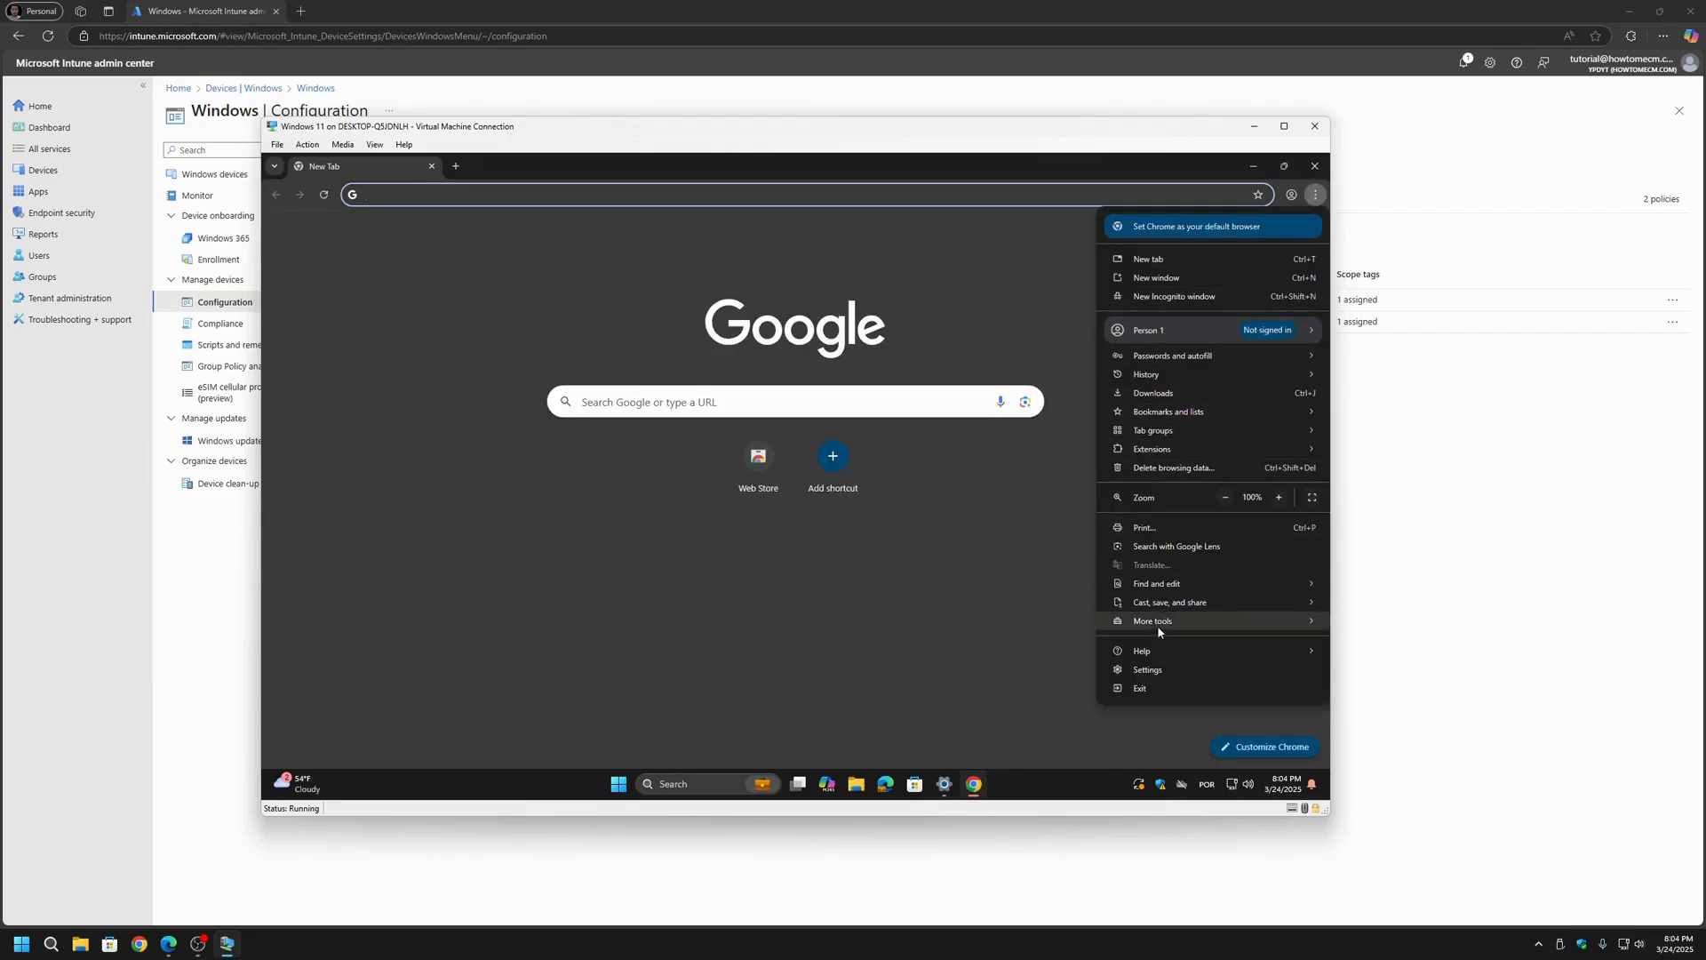
pyautogui.click(1148, 669)
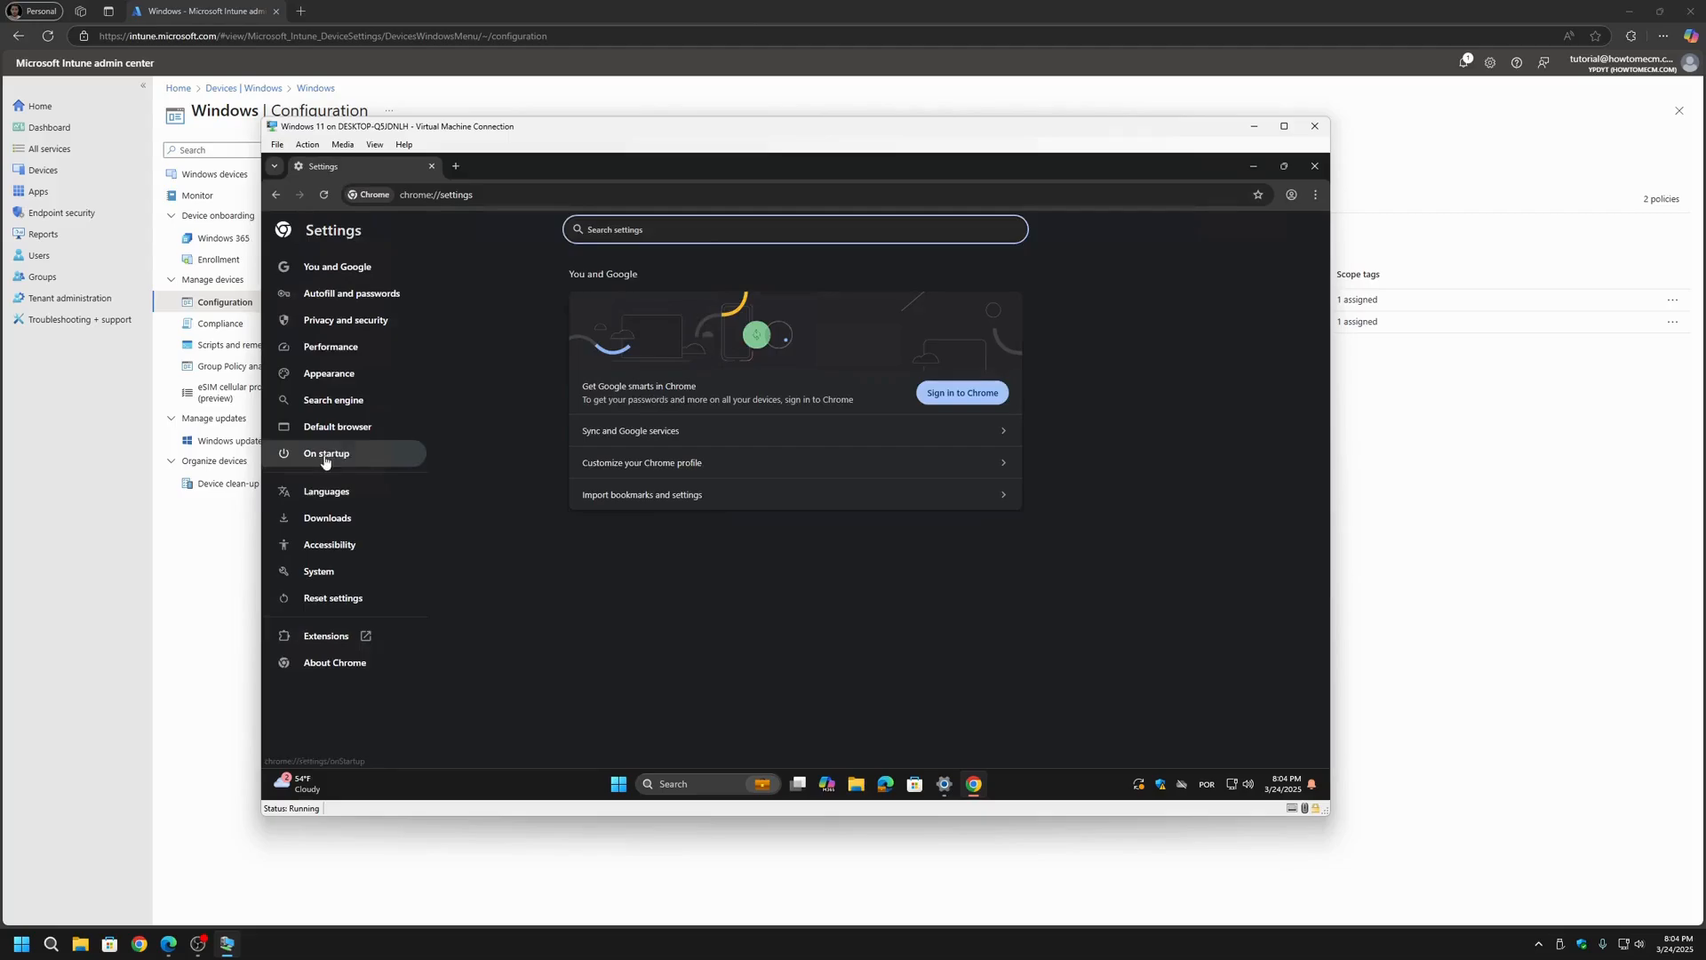
pyautogui.click(326, 455)
# Step: Sync the work account's device management again and arrange Chrome and Windows Settings side by side
pyautogui.click(942, 785)
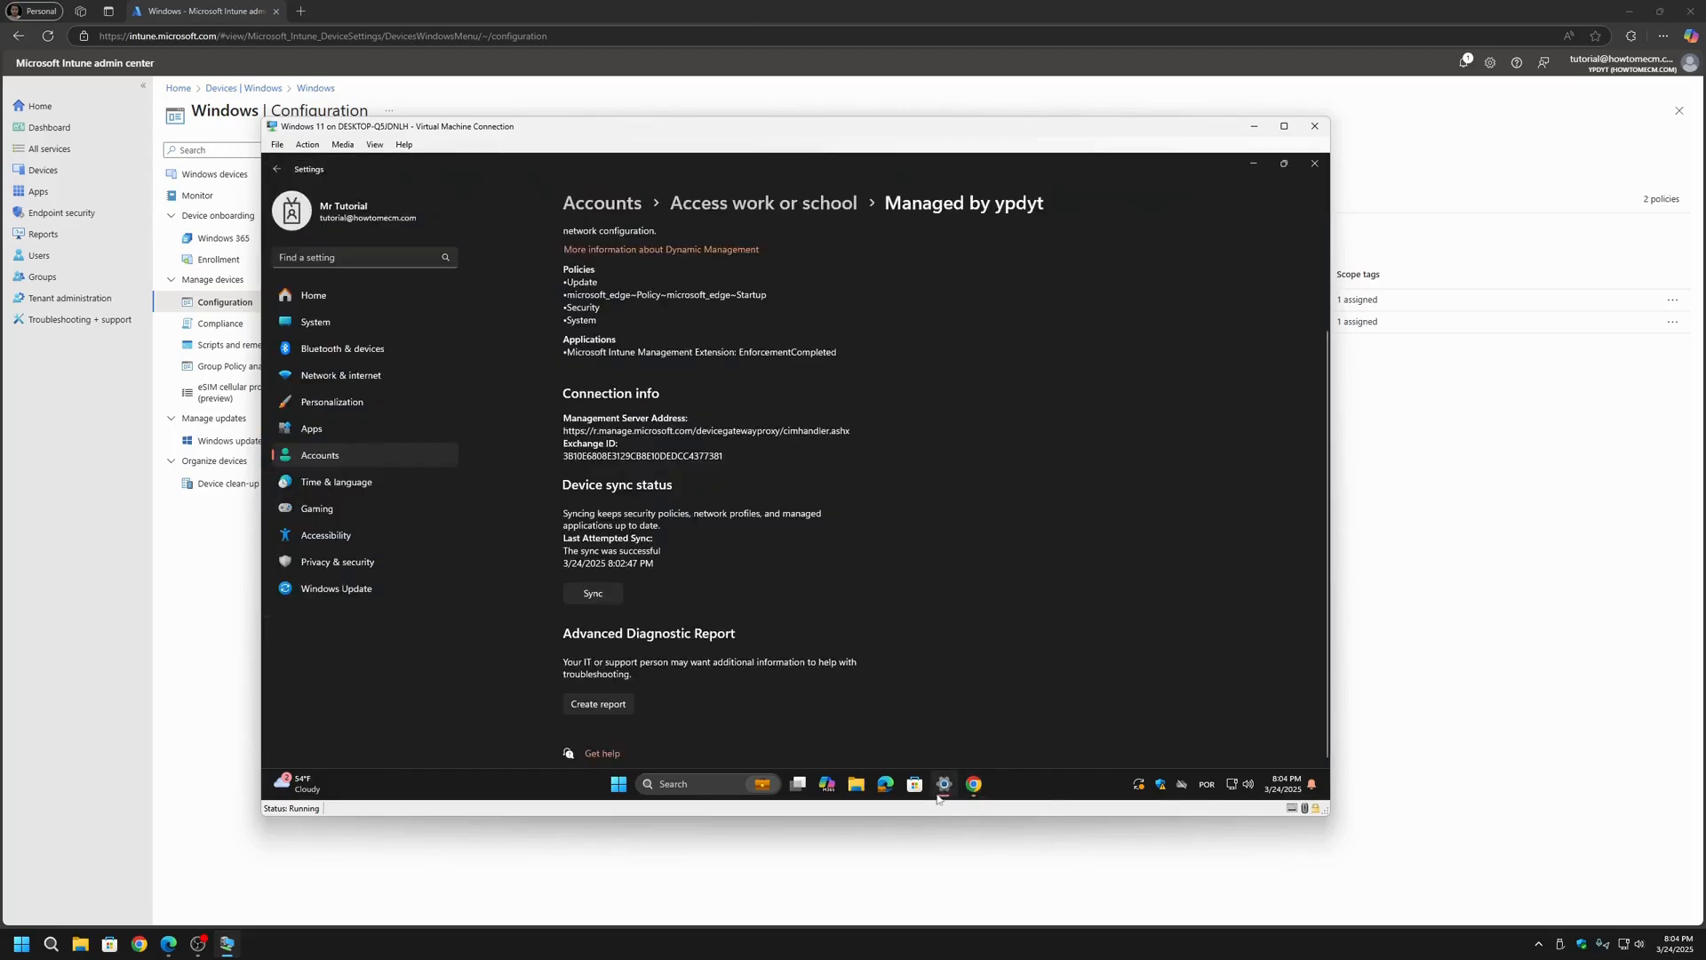
pyautogui.click(593, 594)
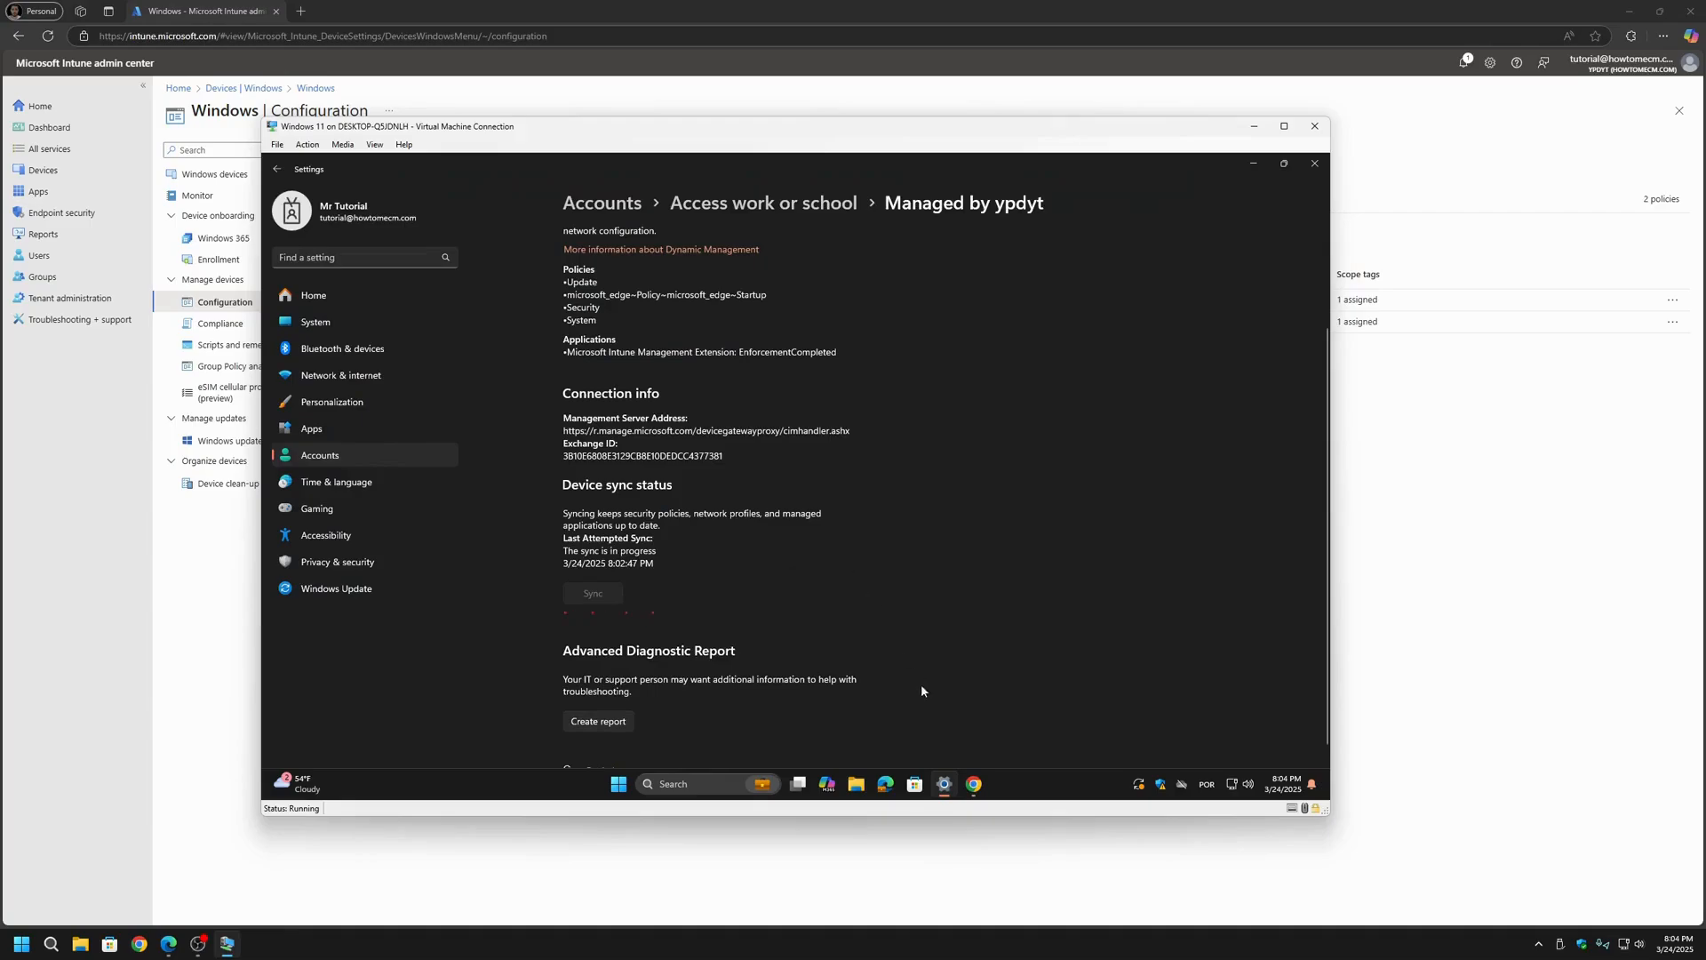
pyautogui.click(974, 784)
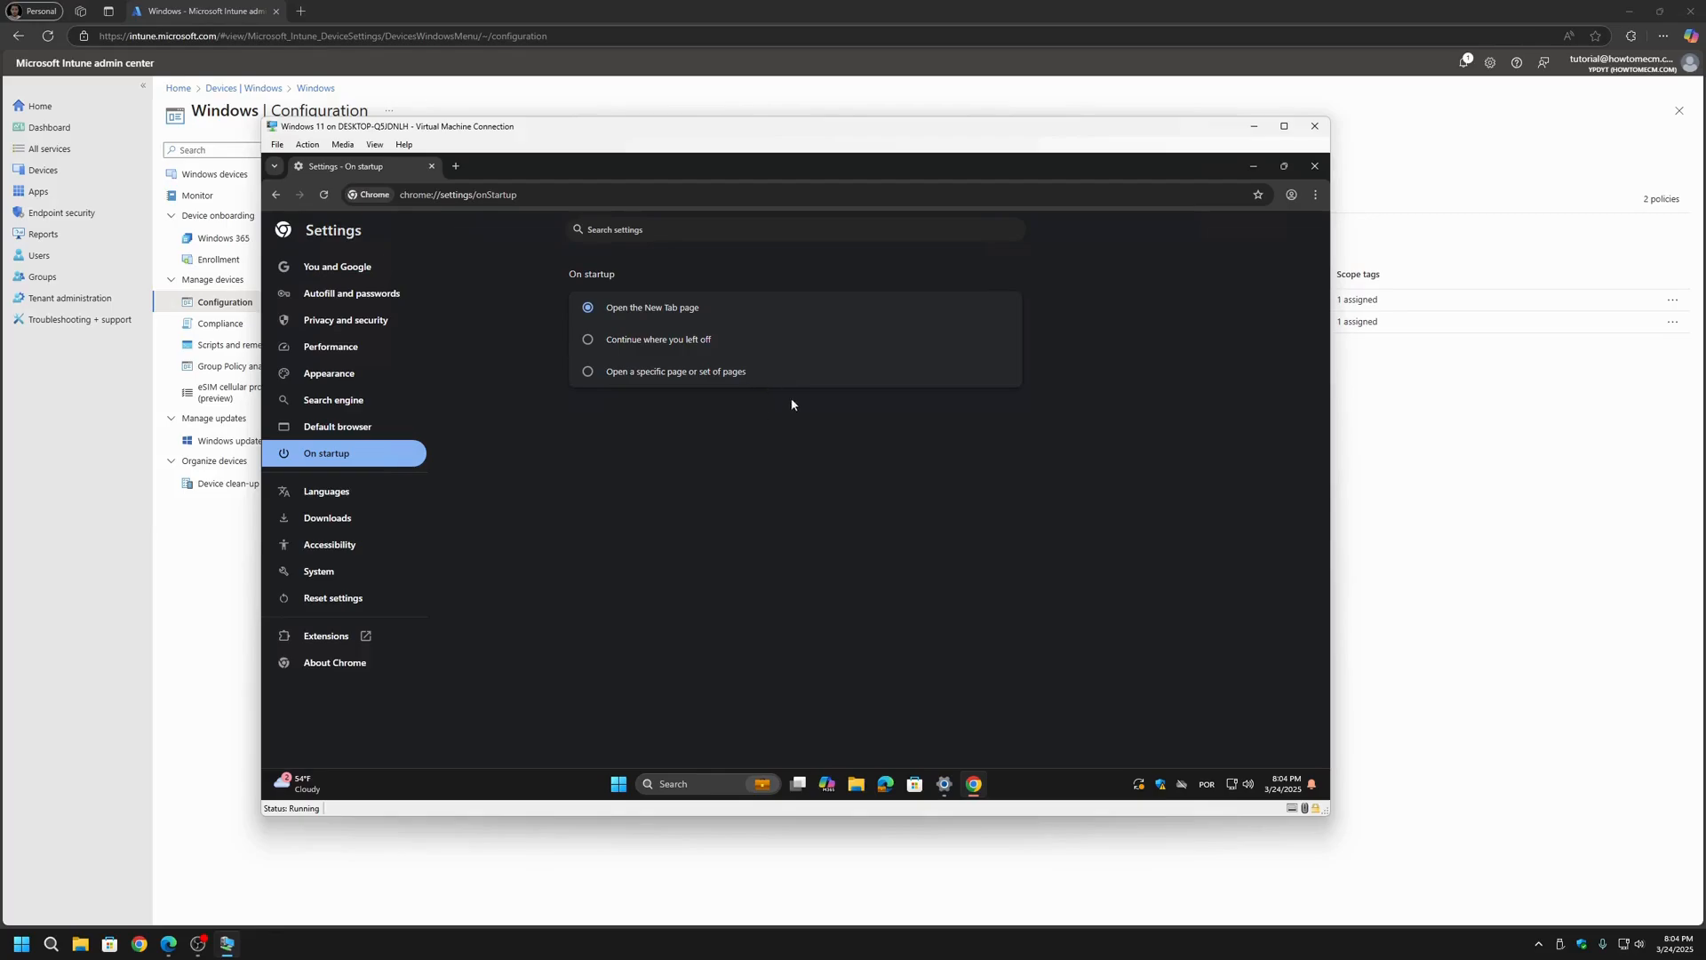
pyautogui.moveTo(583, 174); pyautogui.dragTo(1329, 344)
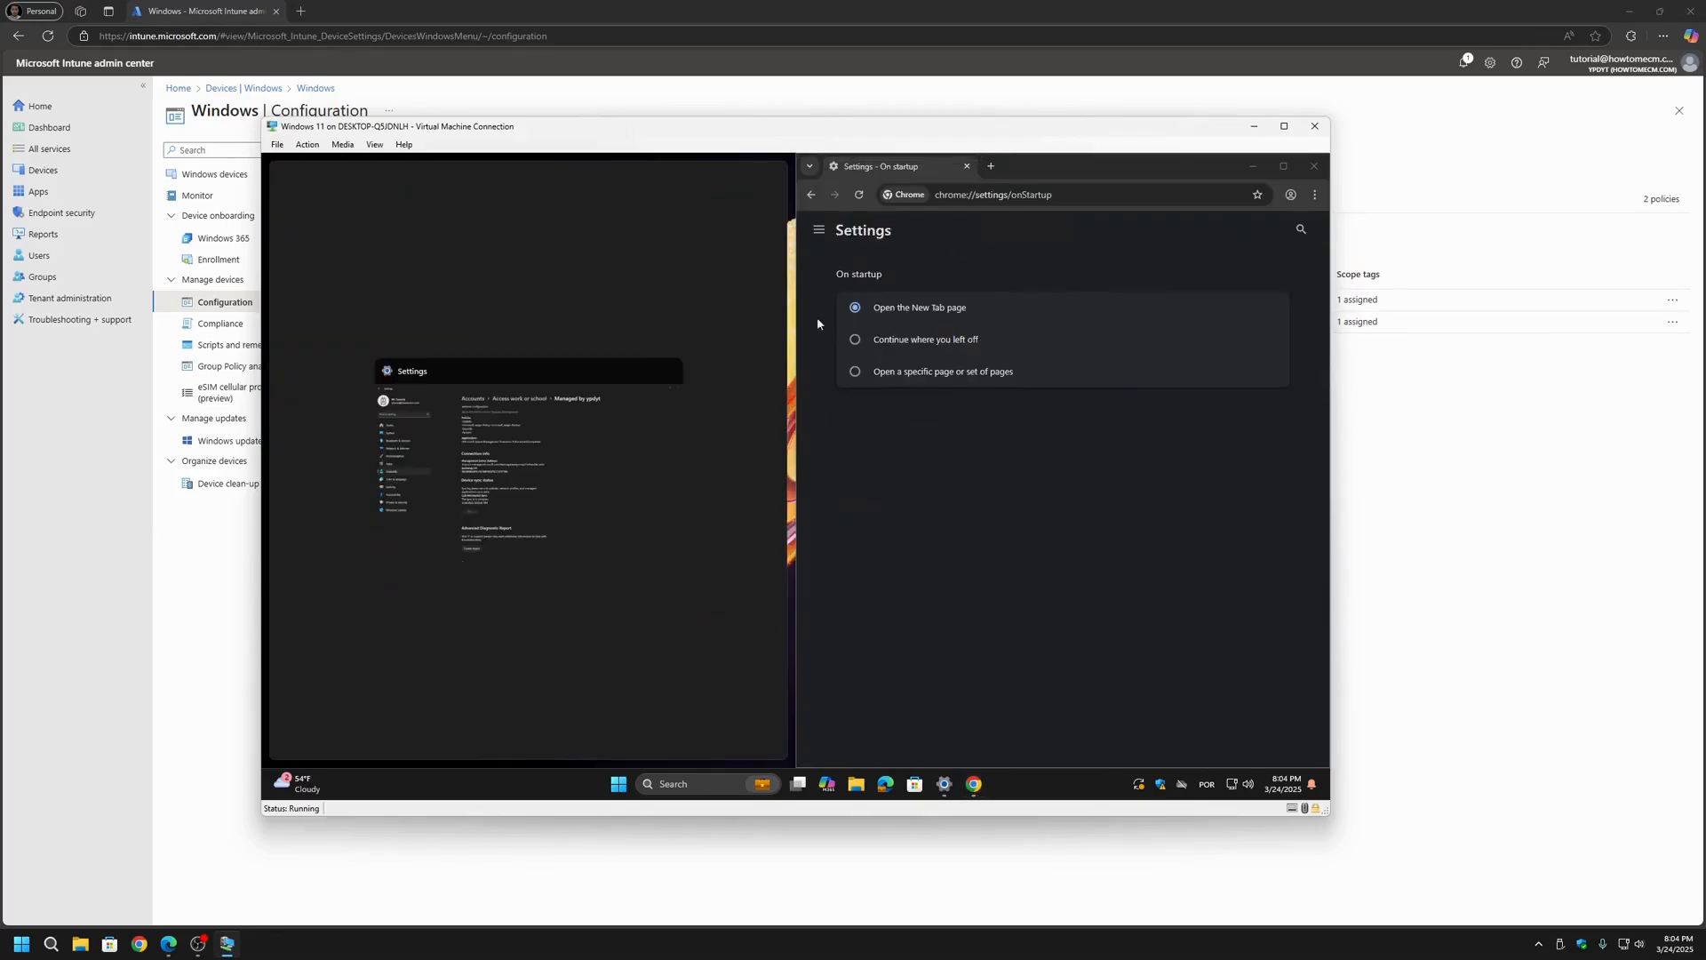
pyautogui.click(414, 384)
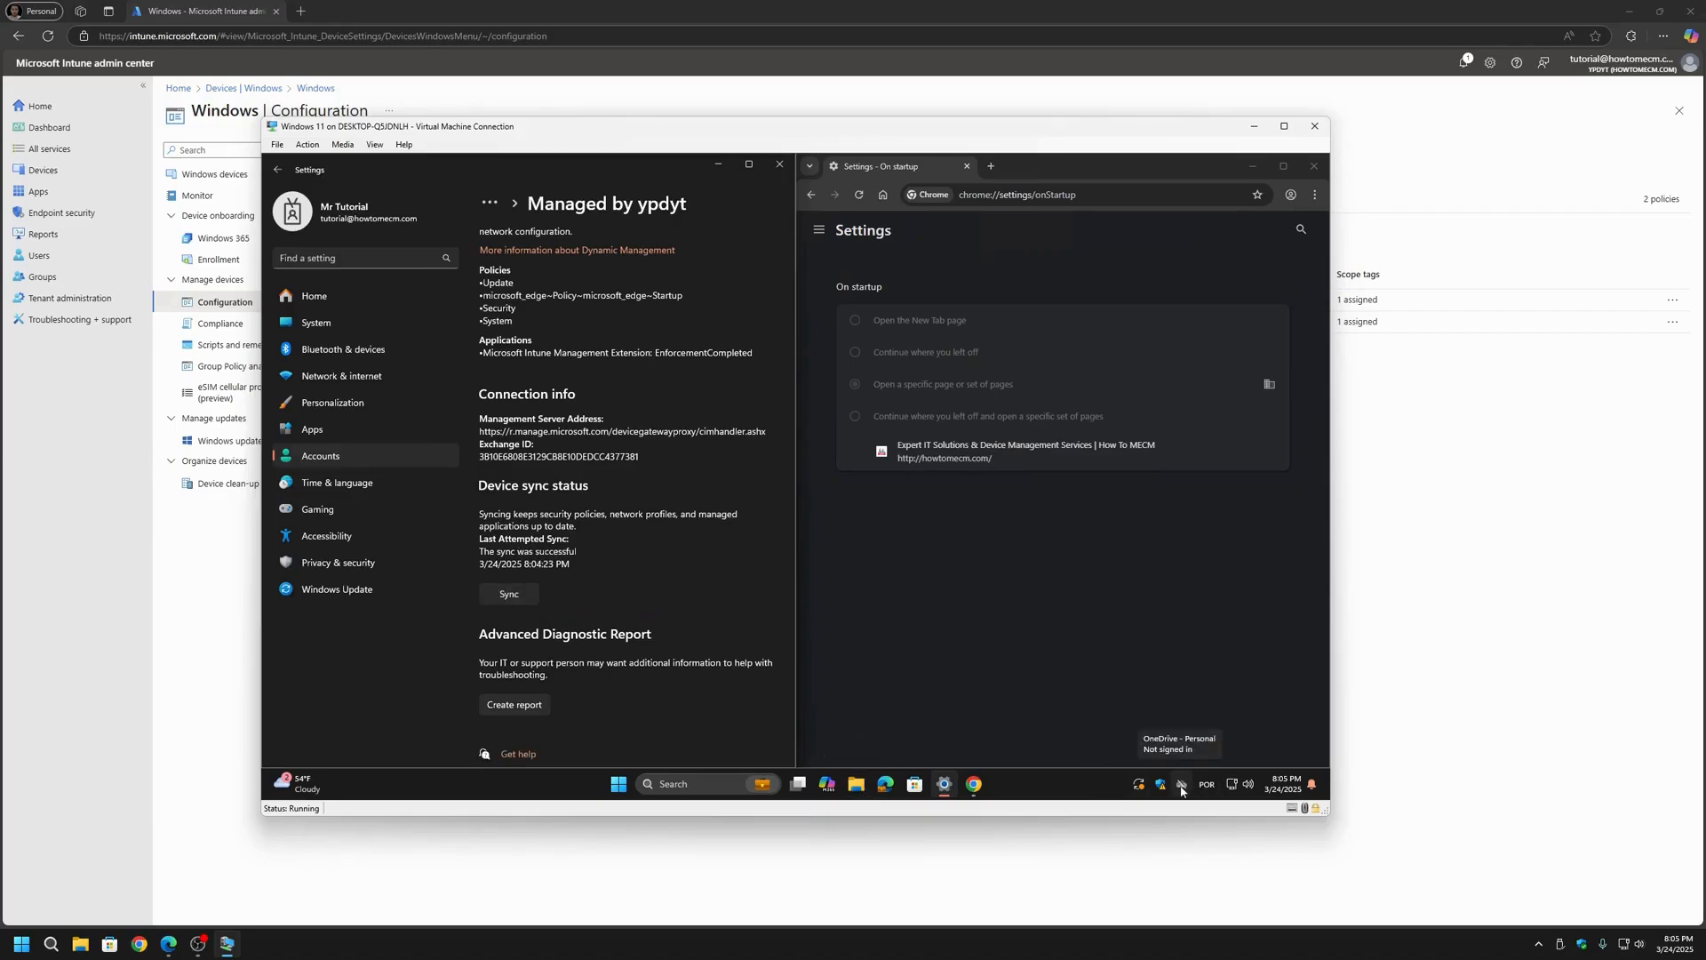
# Step: Look through the Desktop and Documents folders in File Explorer and close its window
pyautogui.click(859, 785)
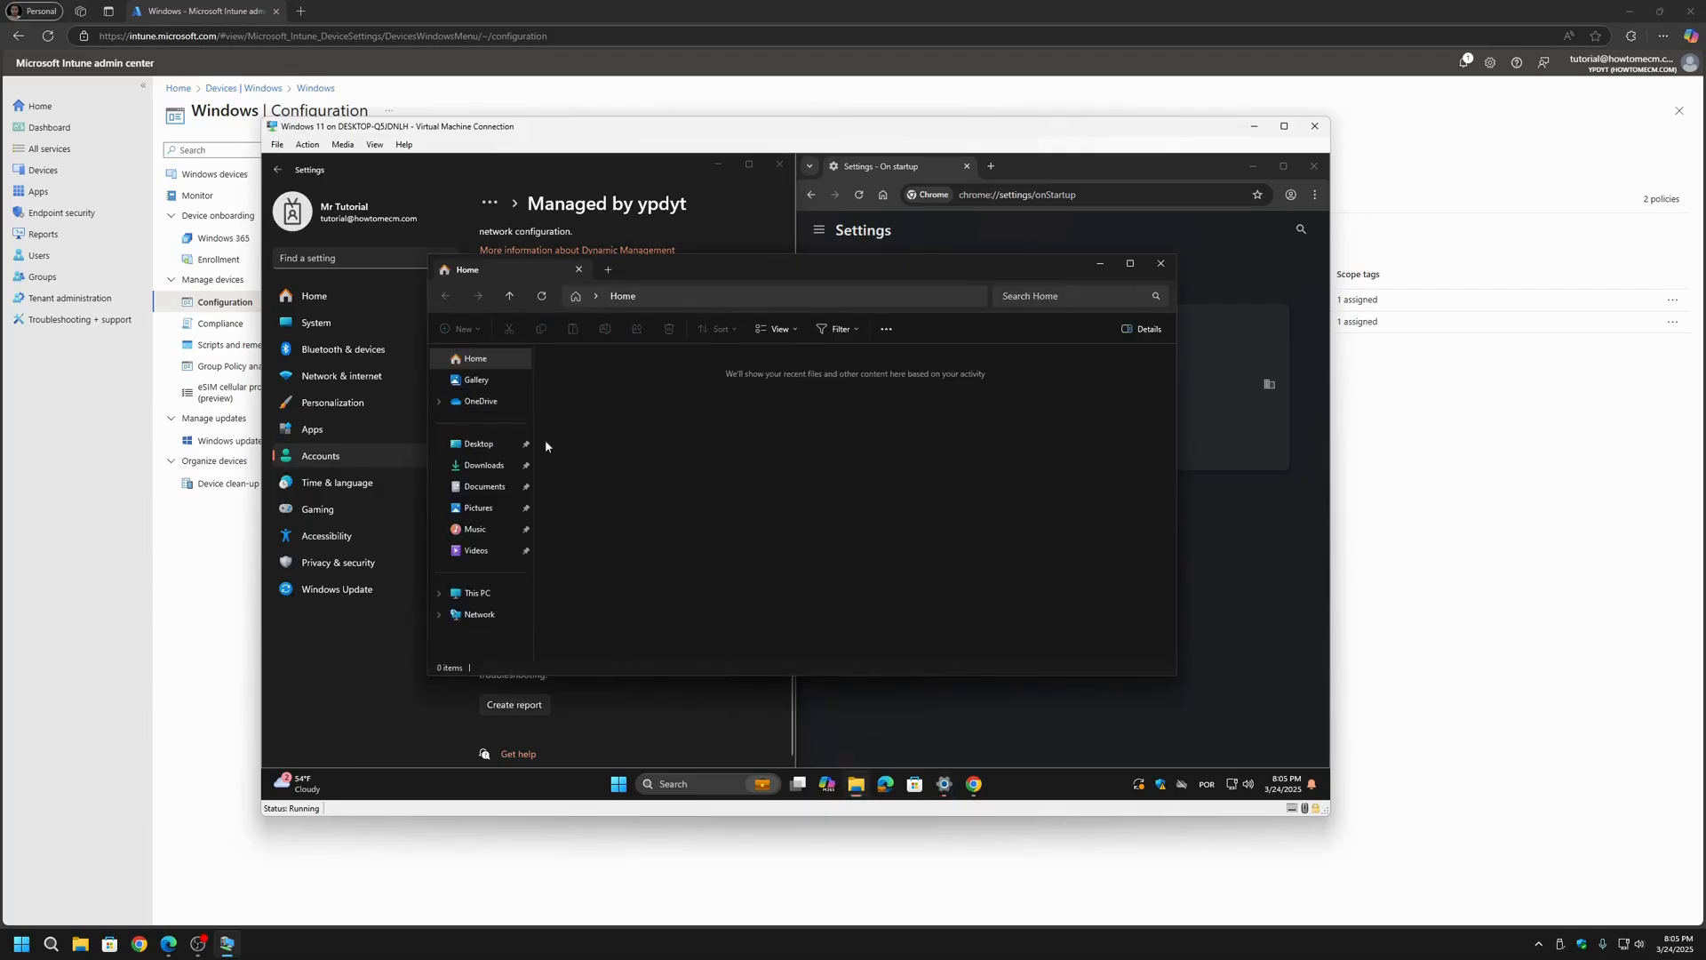
pyautogui.click(484, 488)
pyautogui.click(476, 444)
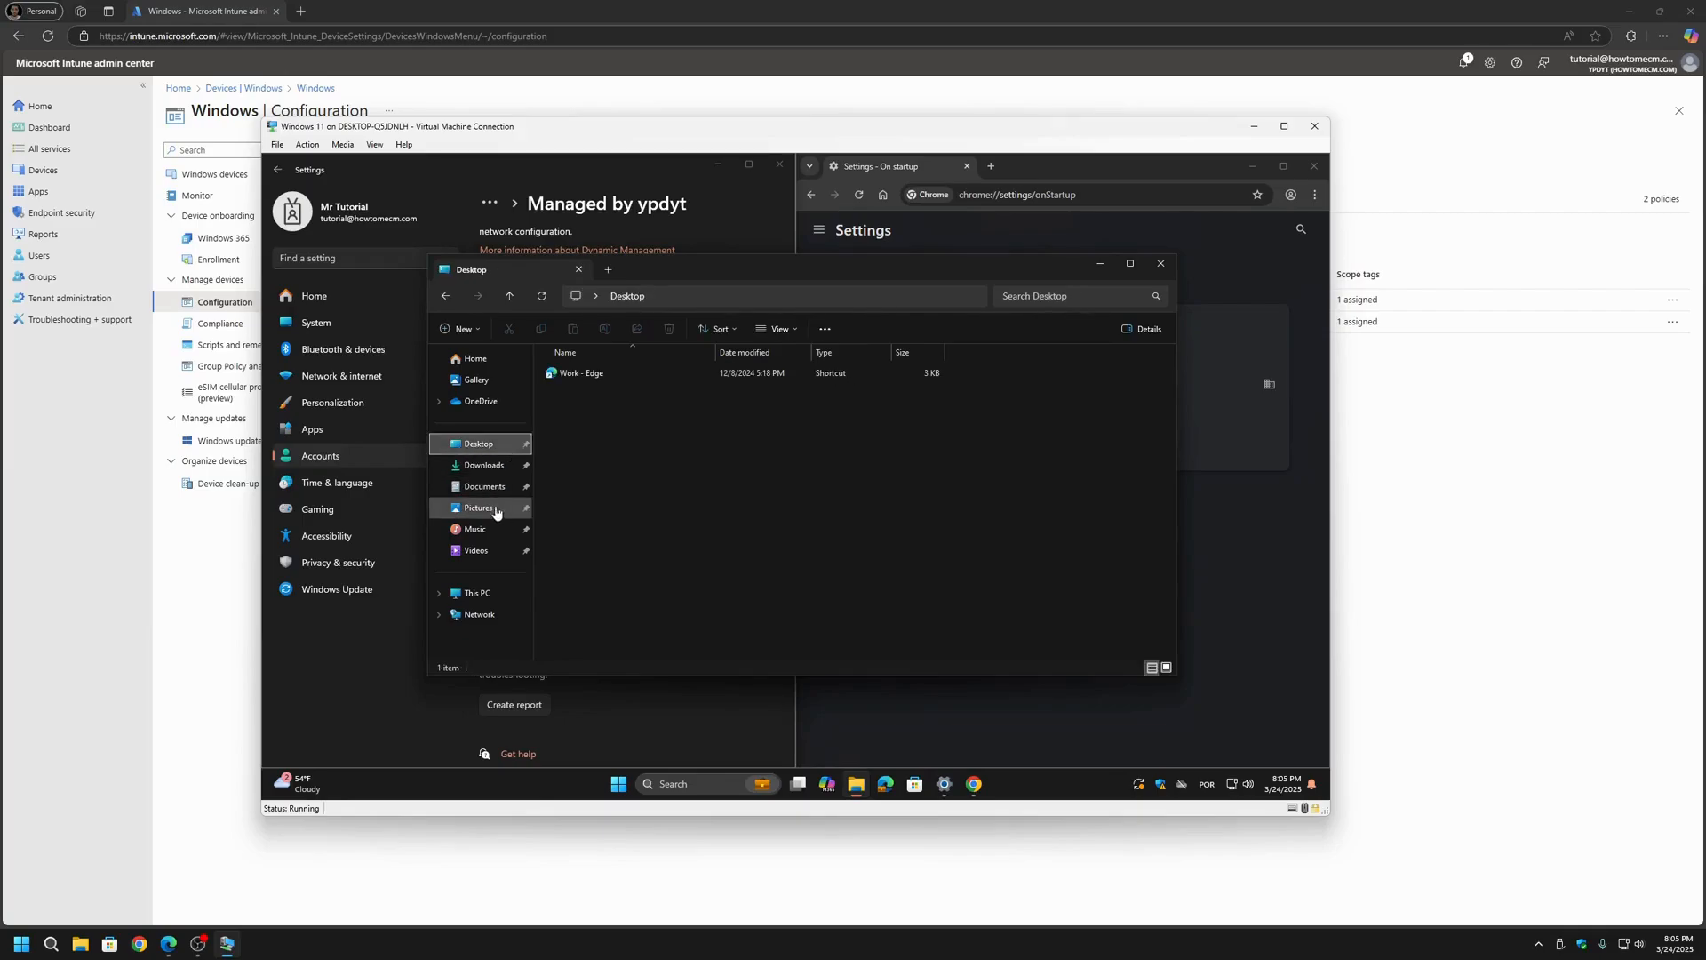
pyautogui.click(485, 487)
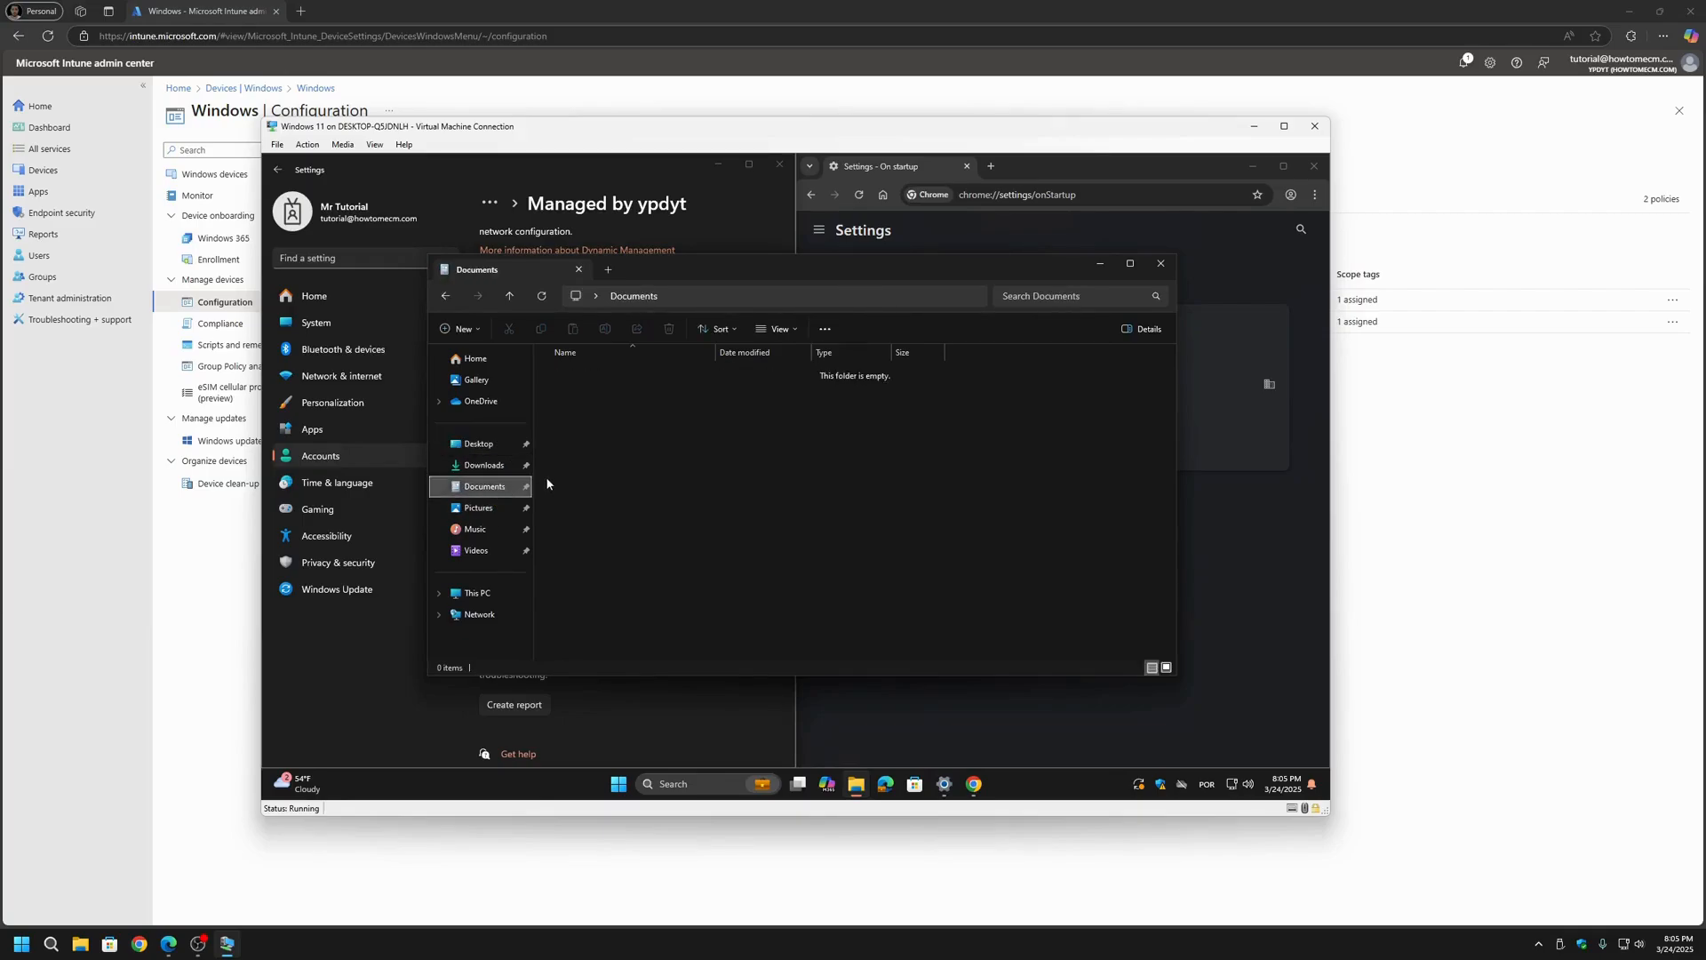
pyautogui.click(1161, 265)
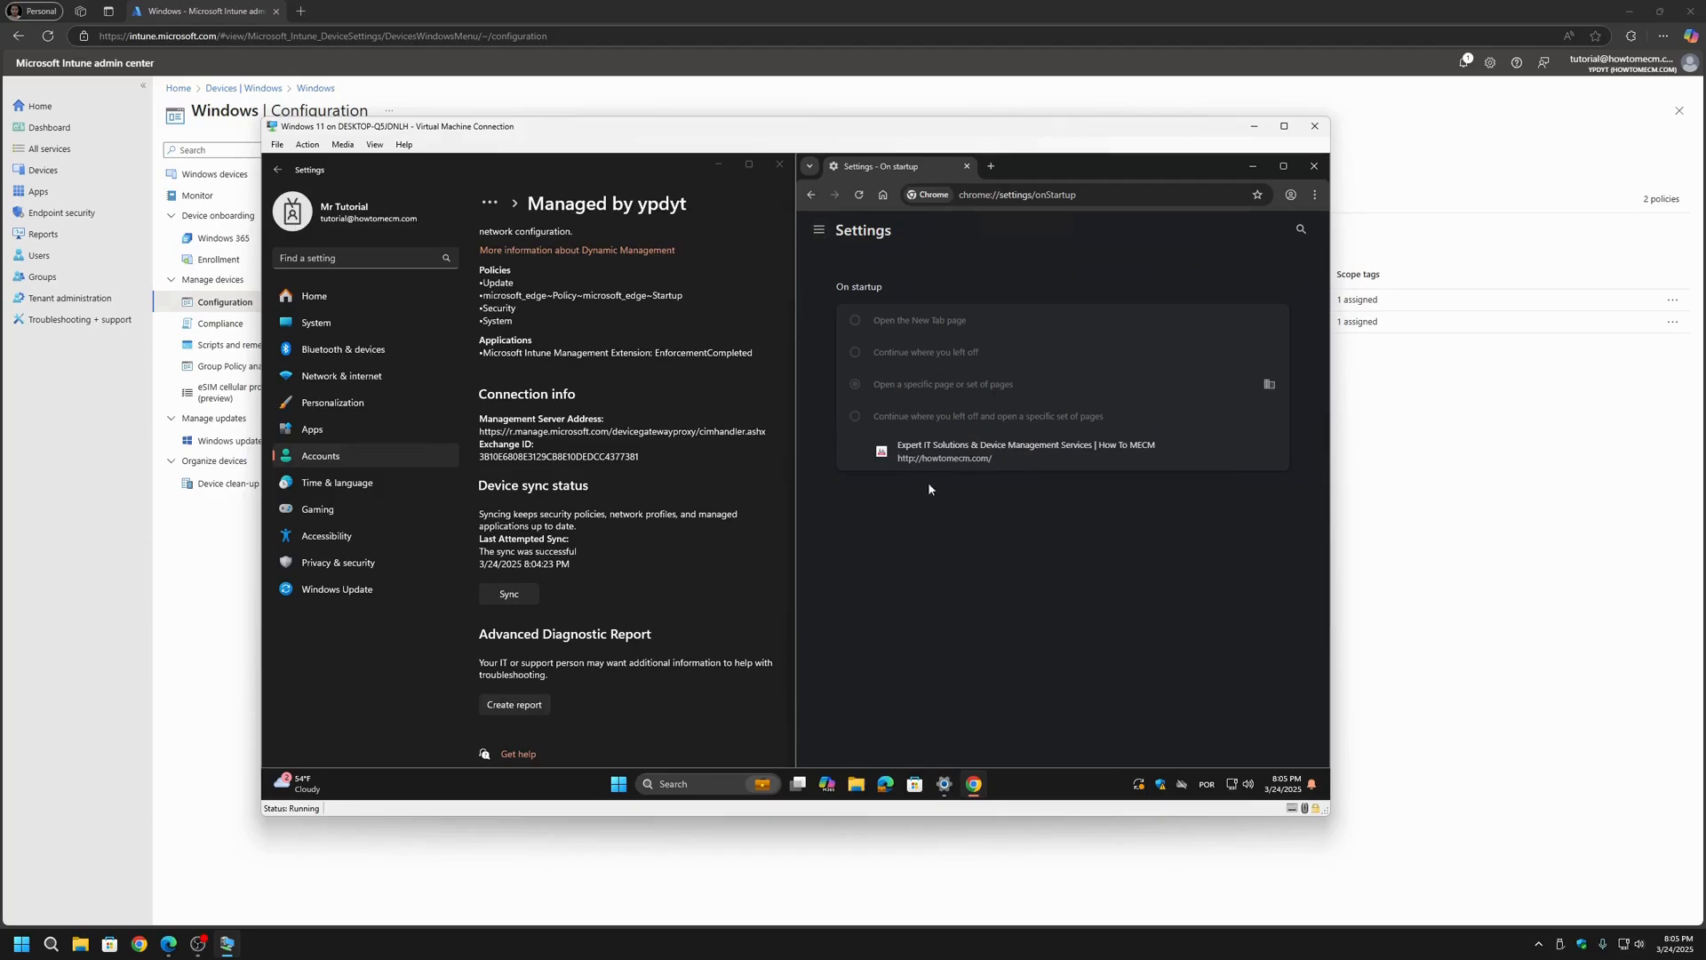
# Step: Test Chrome's home button by loading the configured home page, and open a new tab
pyautogui.click(819, 229)
pyautogui.click(1093, 254)
pyautogui.click(1302, 229)
pyautogui.click(884, 194)
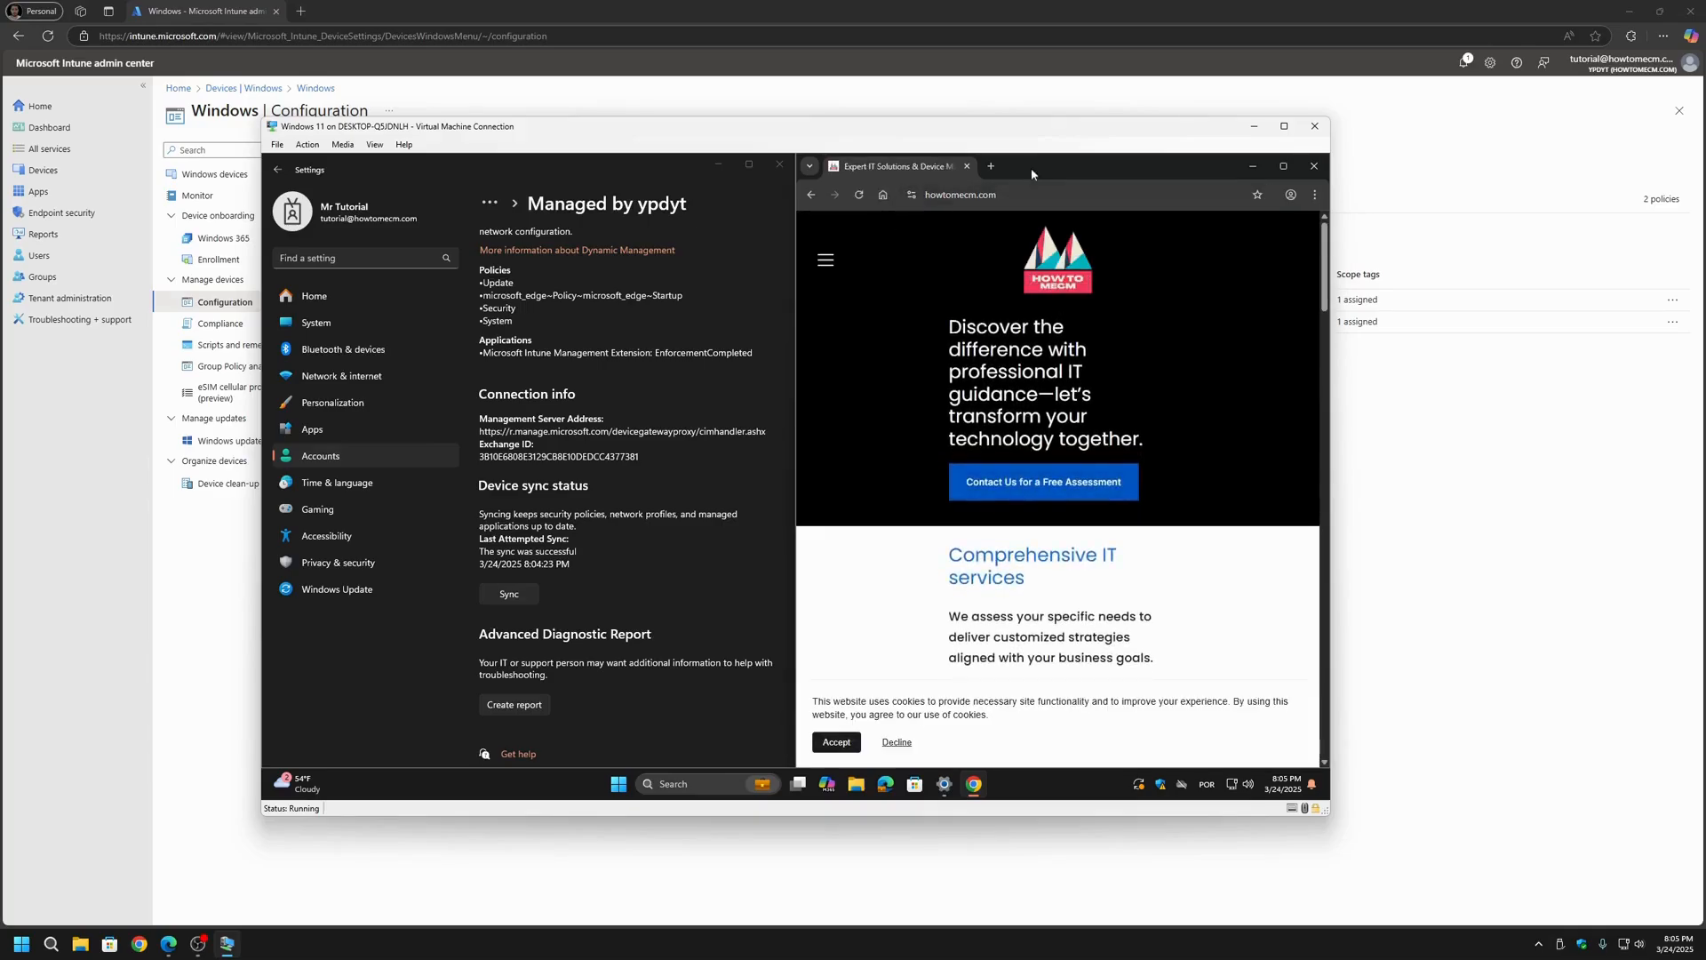
pyautogui.click(991, 166)
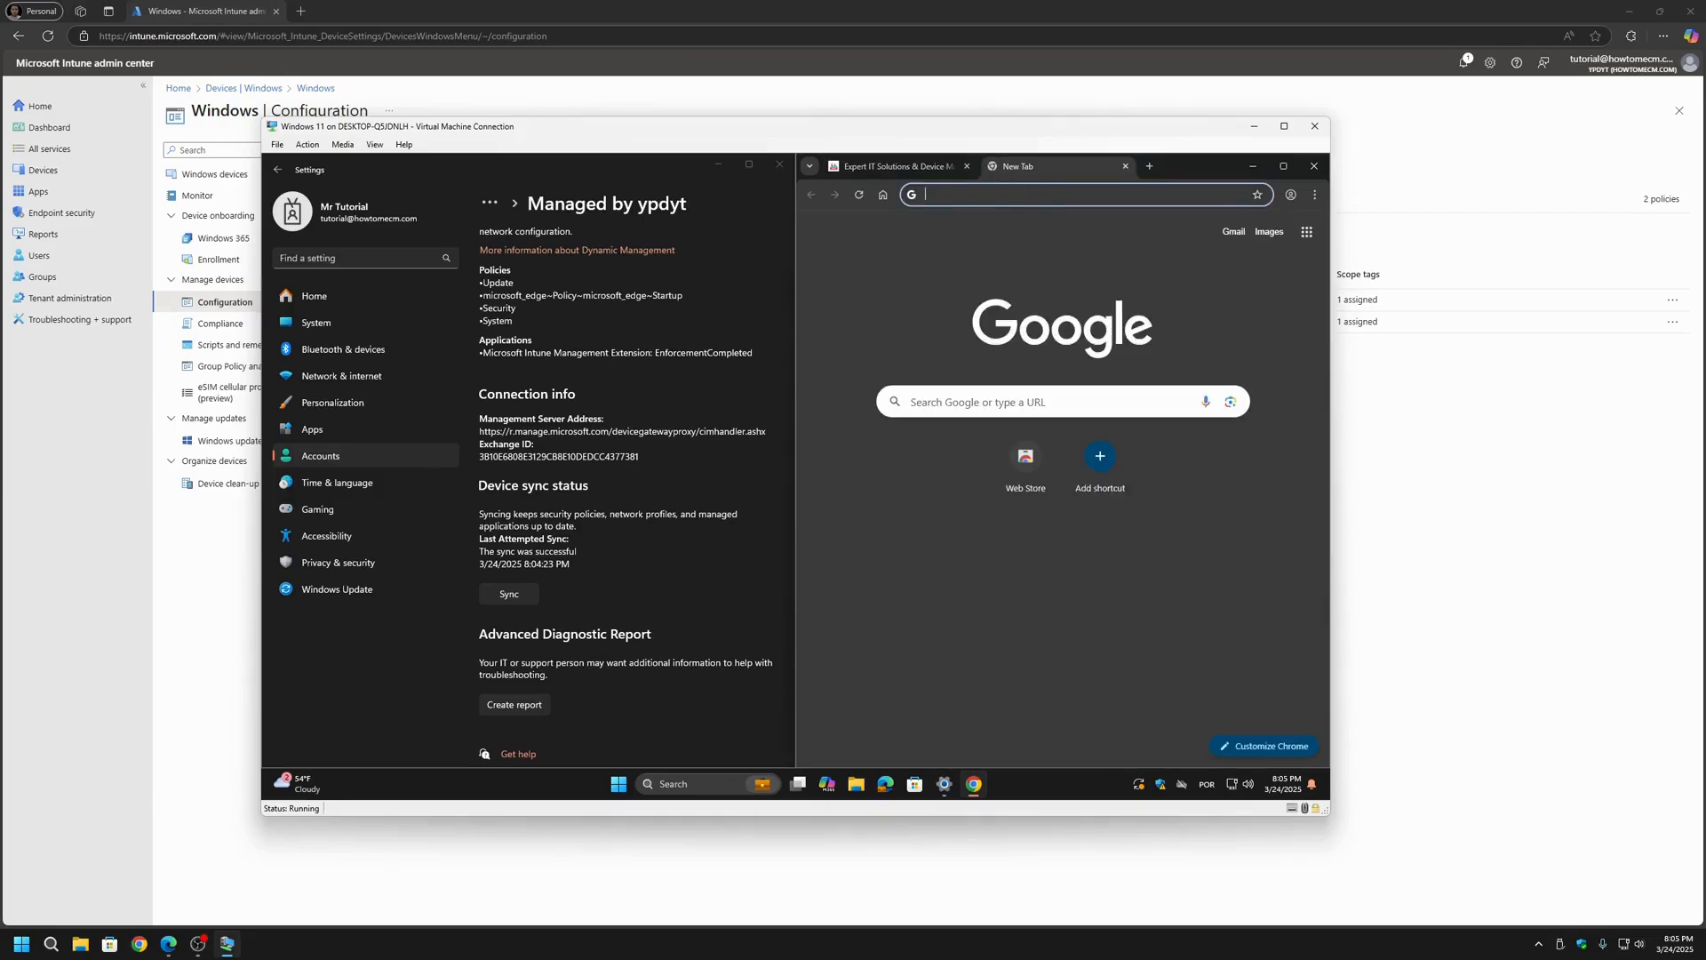
# Step: Close Chrome, minimize Windows Settings, and relaunch Chrome in a maximized window to check its startup page
pyautogui.click(1315, 166)
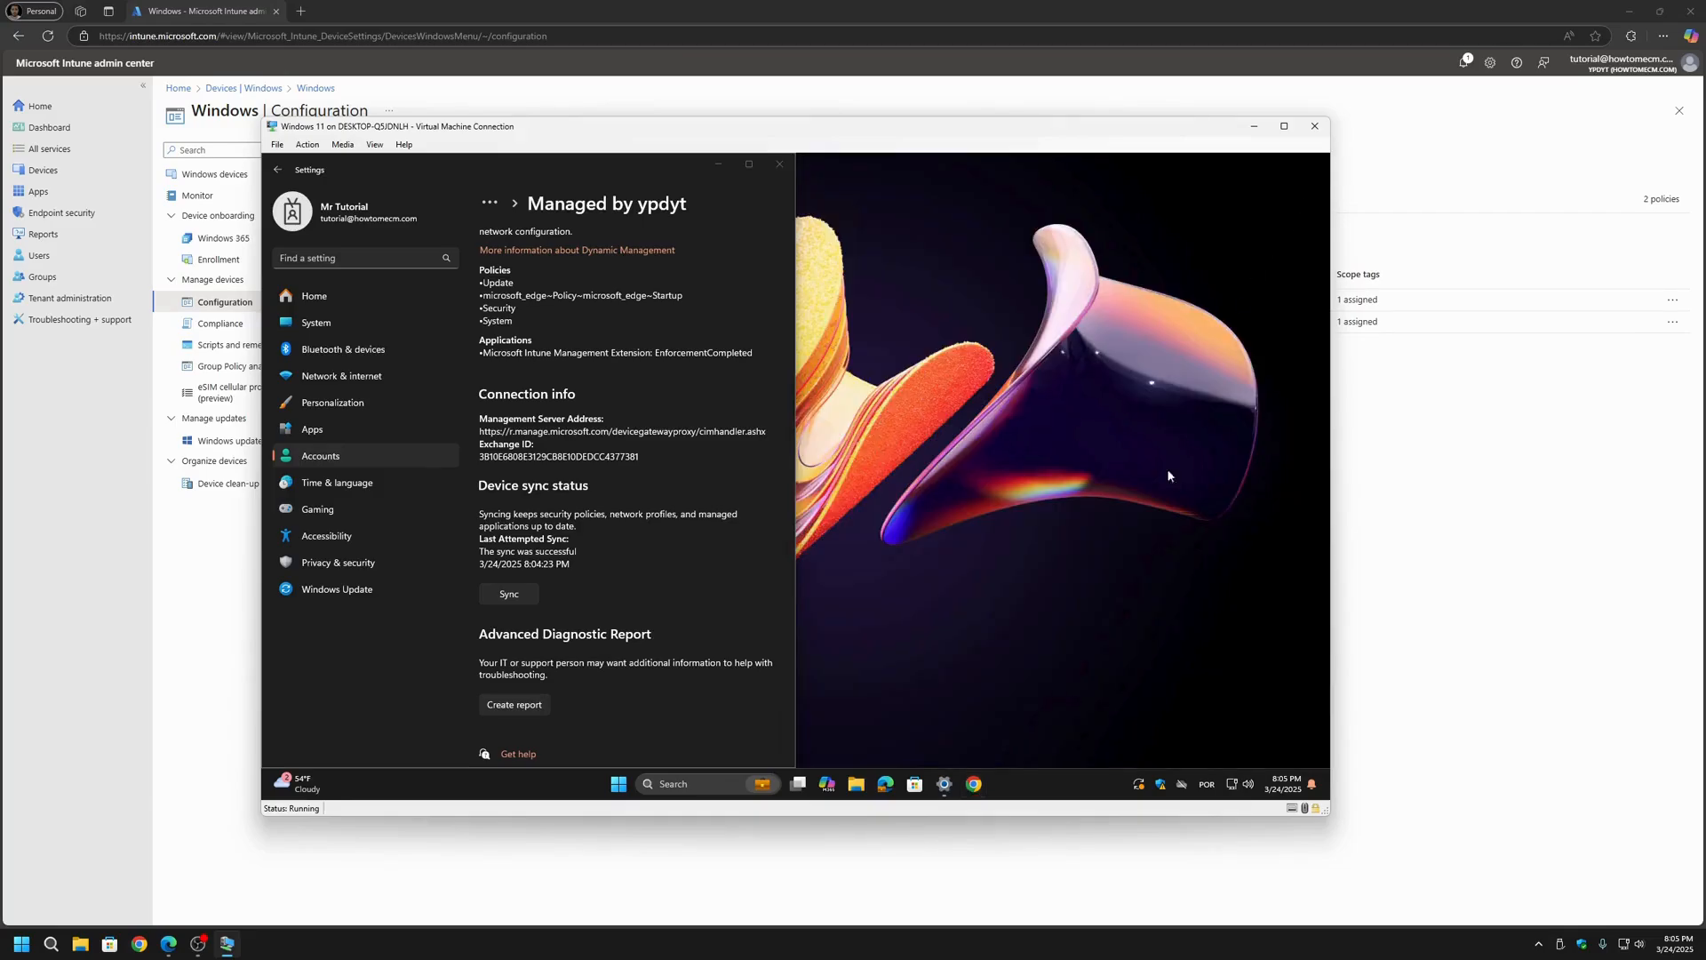
pyautogui.click(713, 167)
pyautogui.click(974, 783)
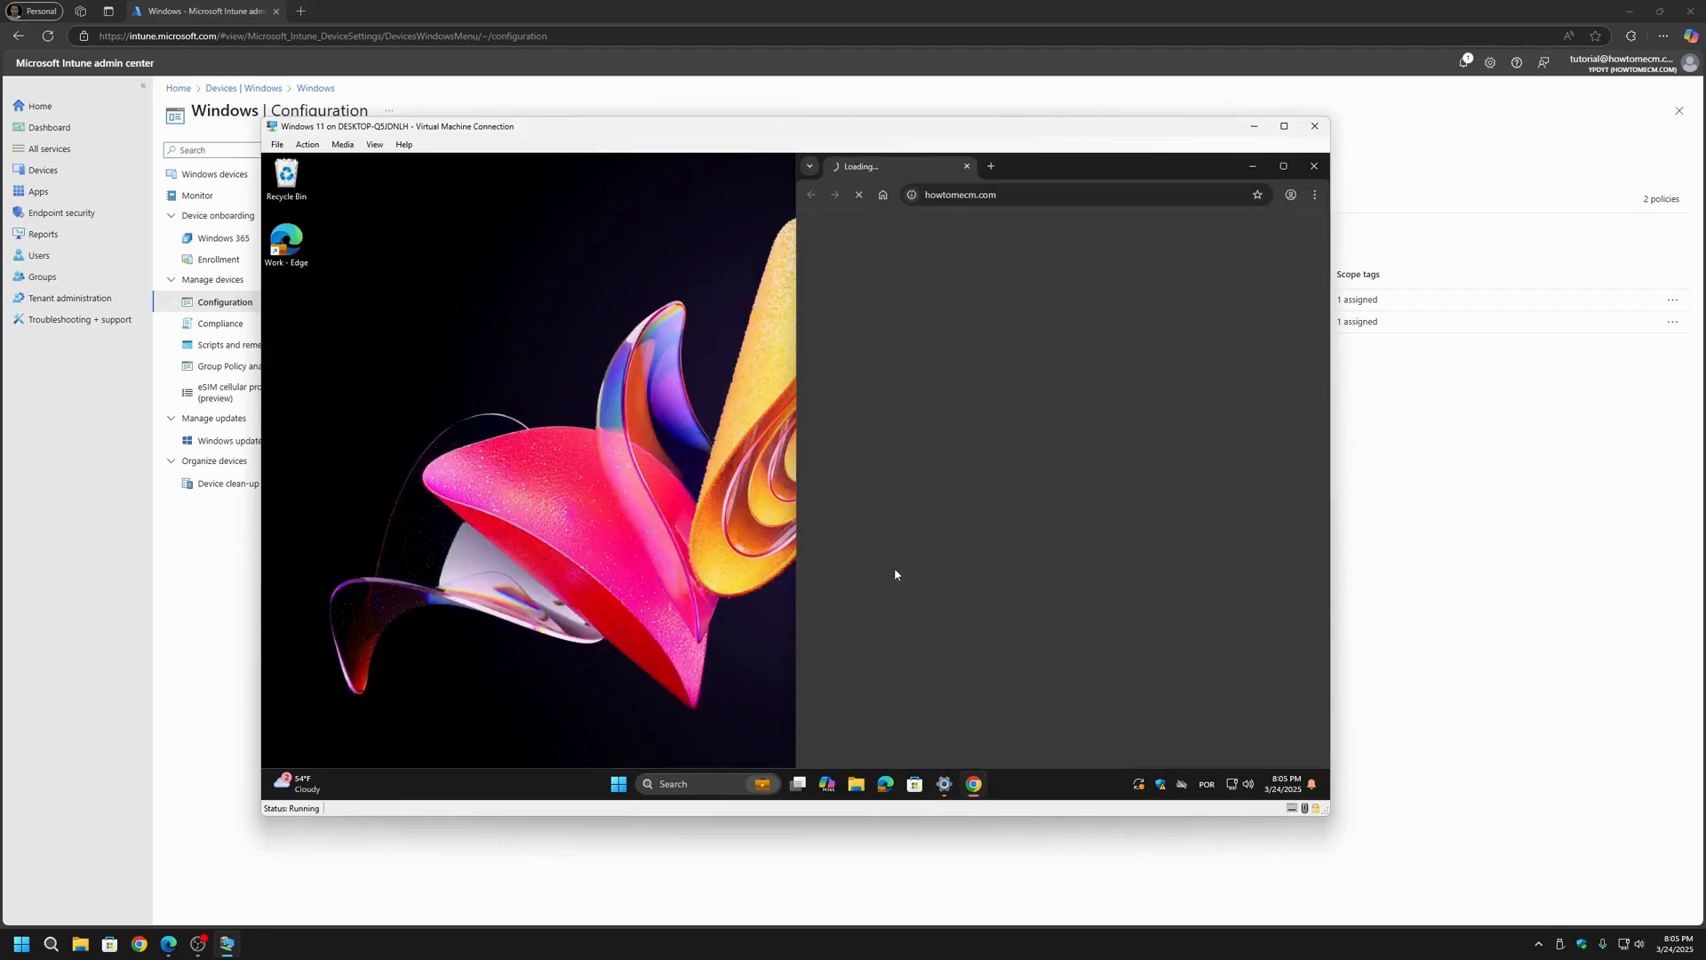
pyautogui.doubleClick(1109, 164)
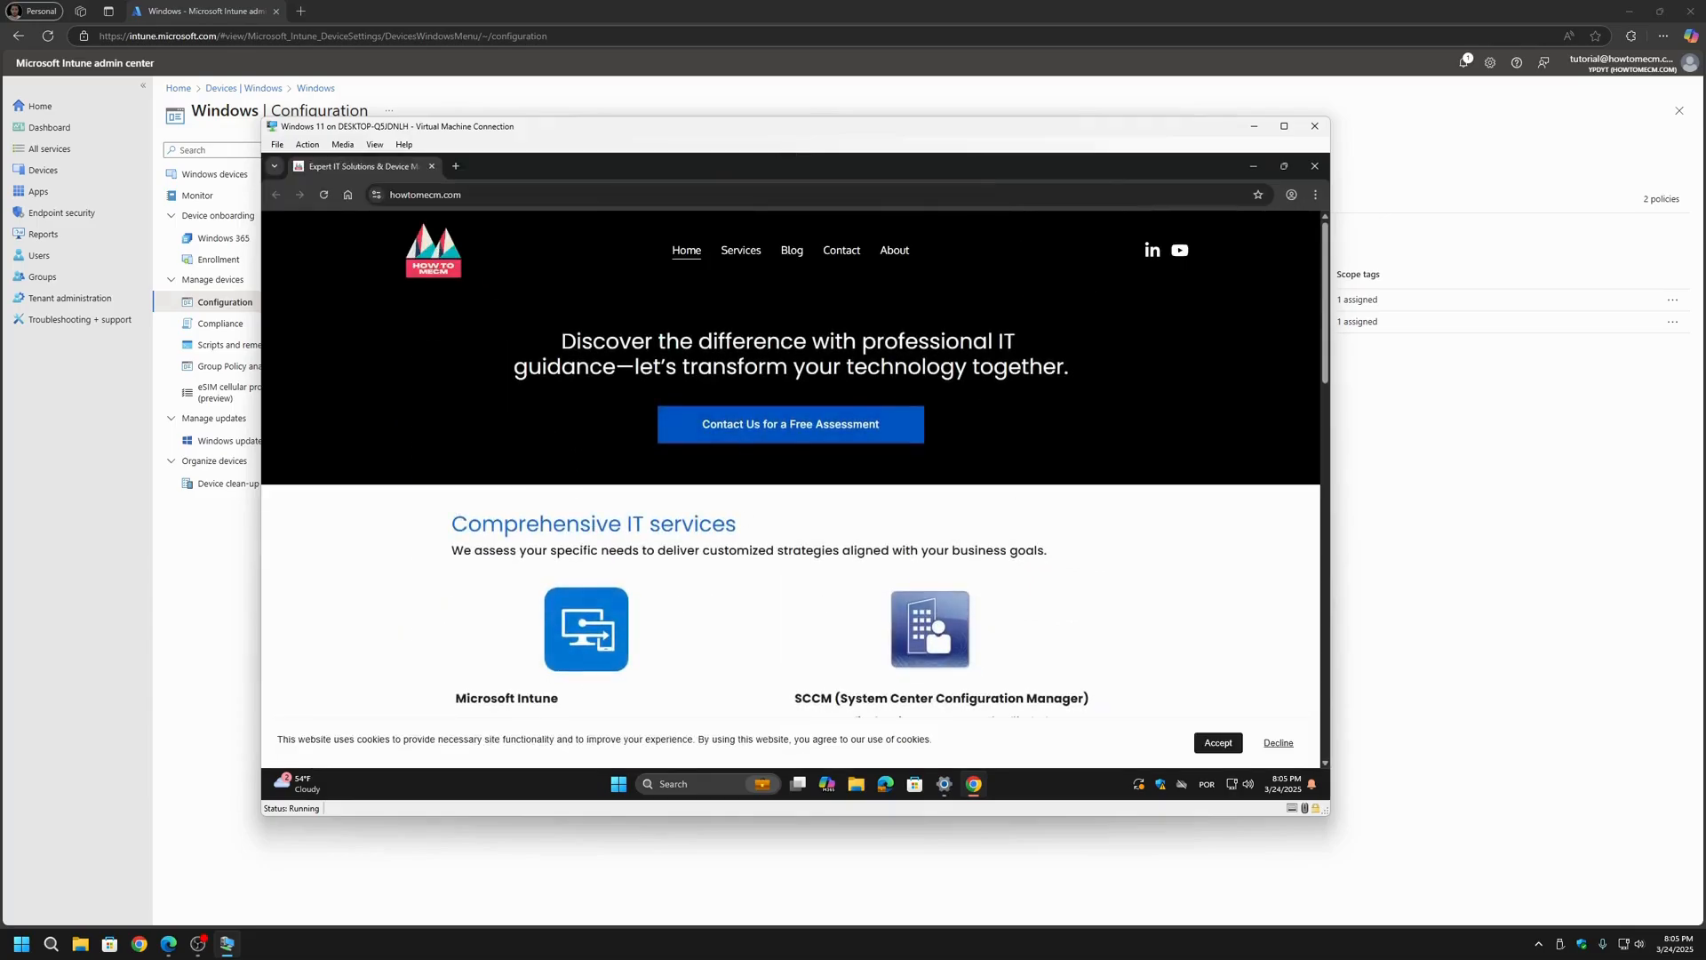
# Step: Browse the site's Blog page, and load the home page in a new tab with Chrome's home button
pyautogui.click(790, 251)
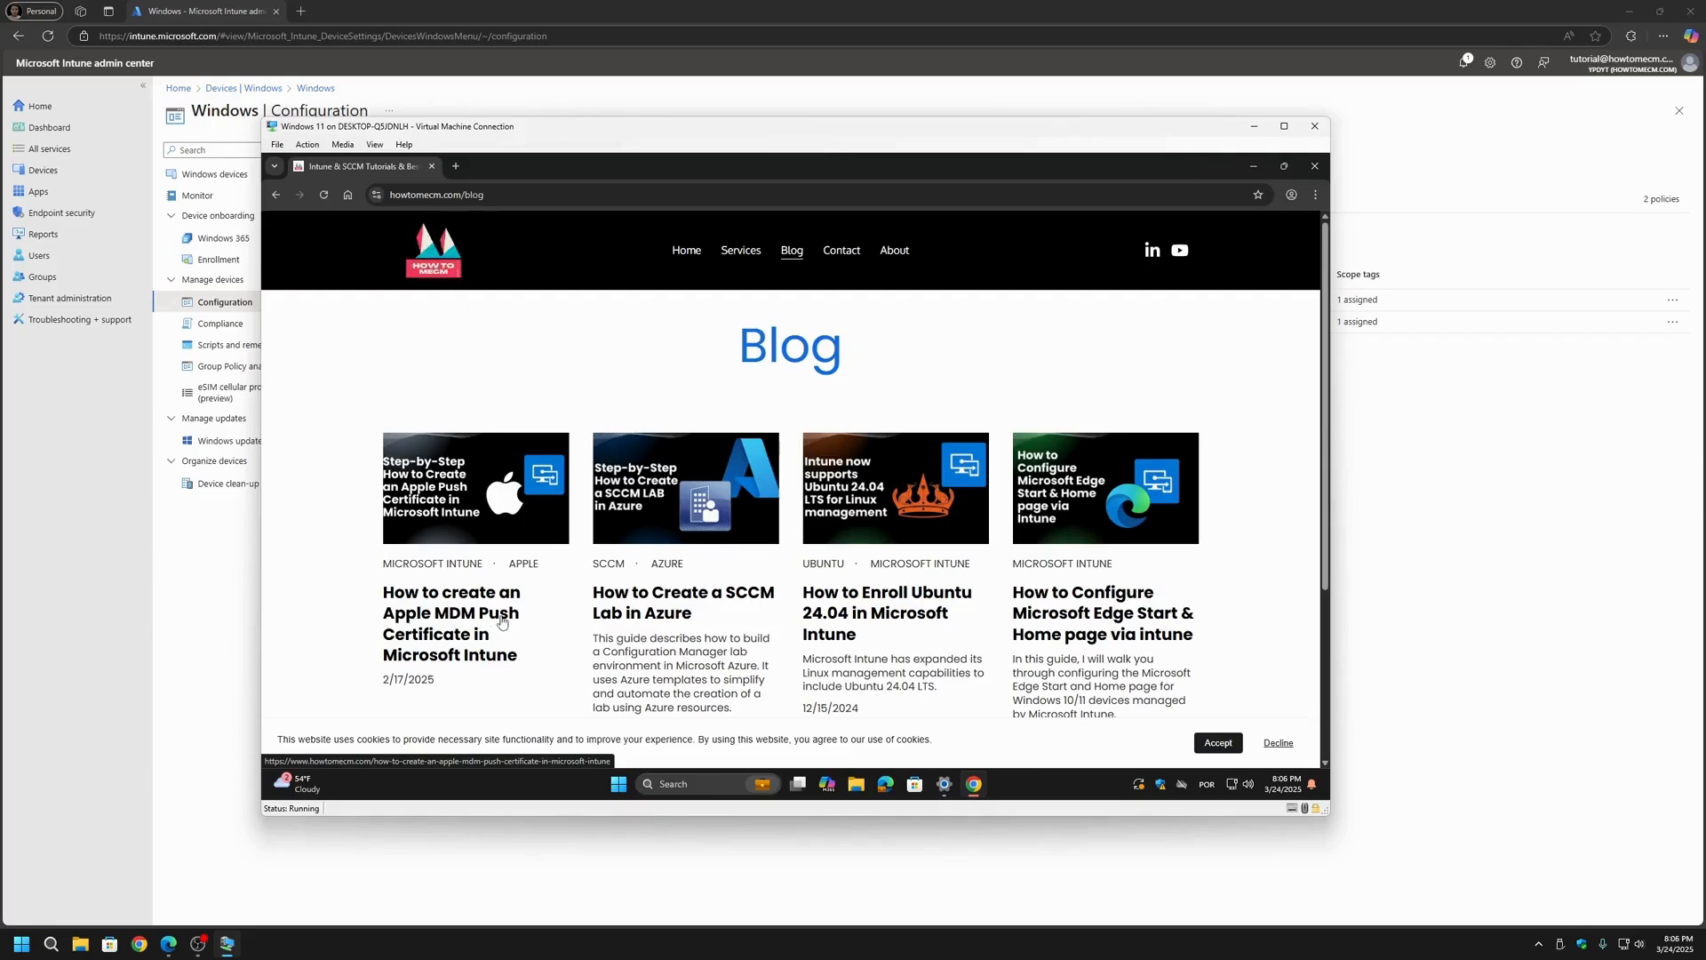
pyautogui.scroll(-1, 499, 621)
pyautogui.scroll(1, 531, 620)
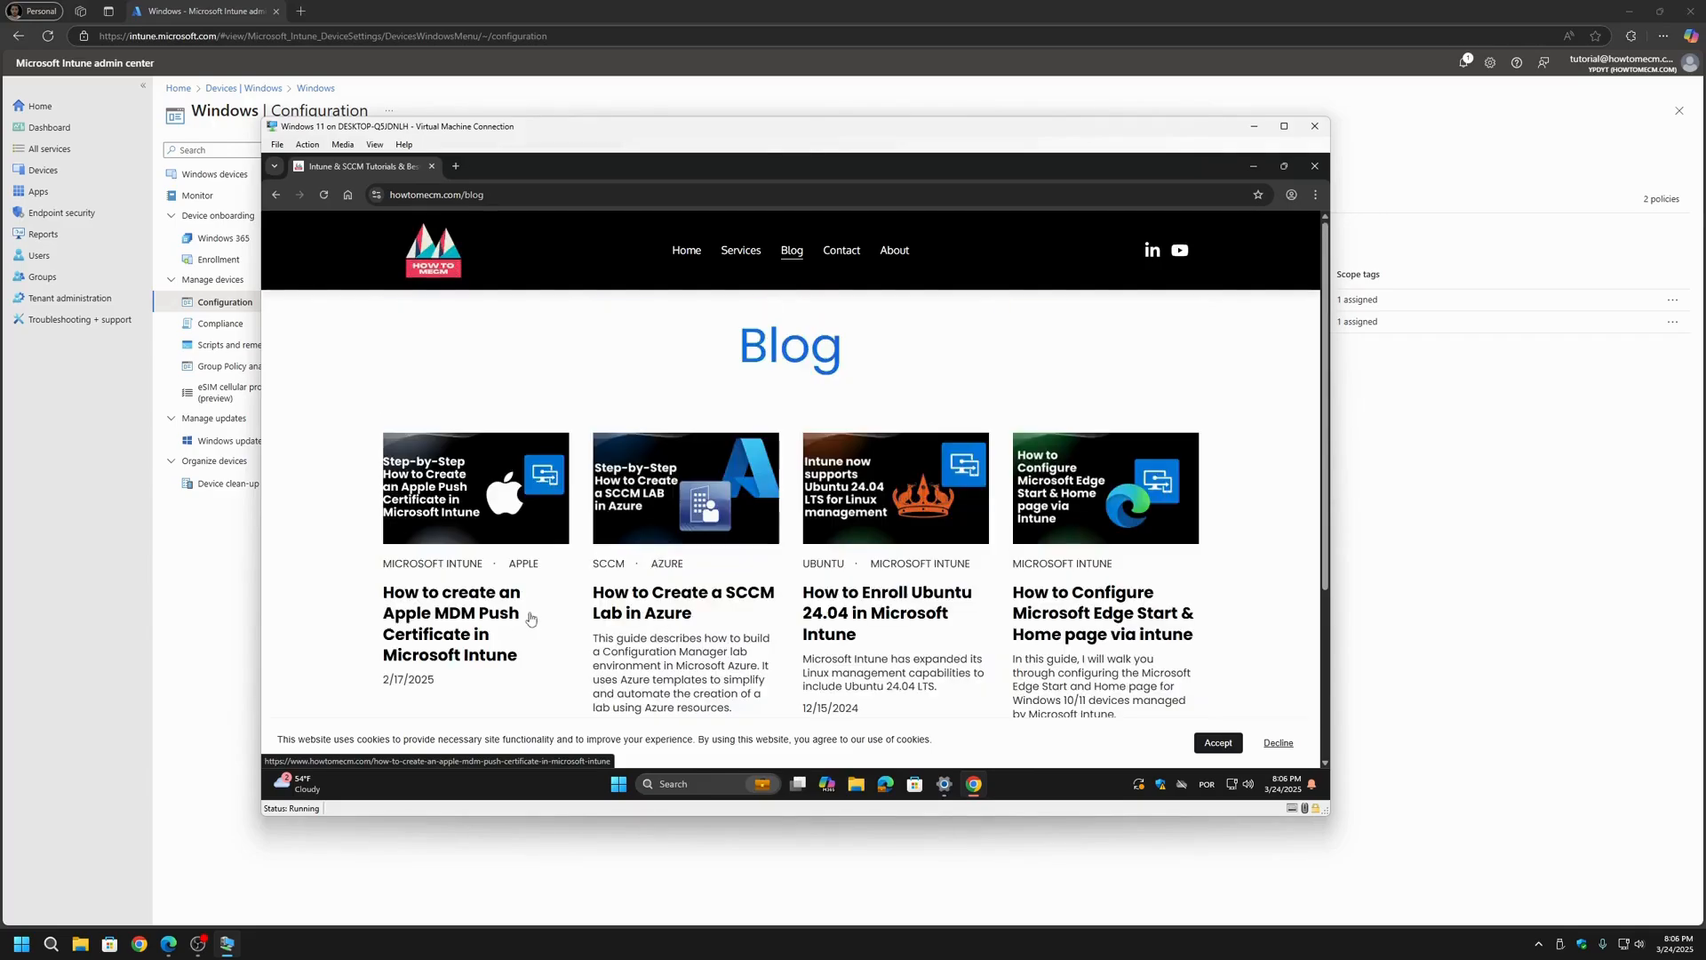
pyautogui.click(455, 167)
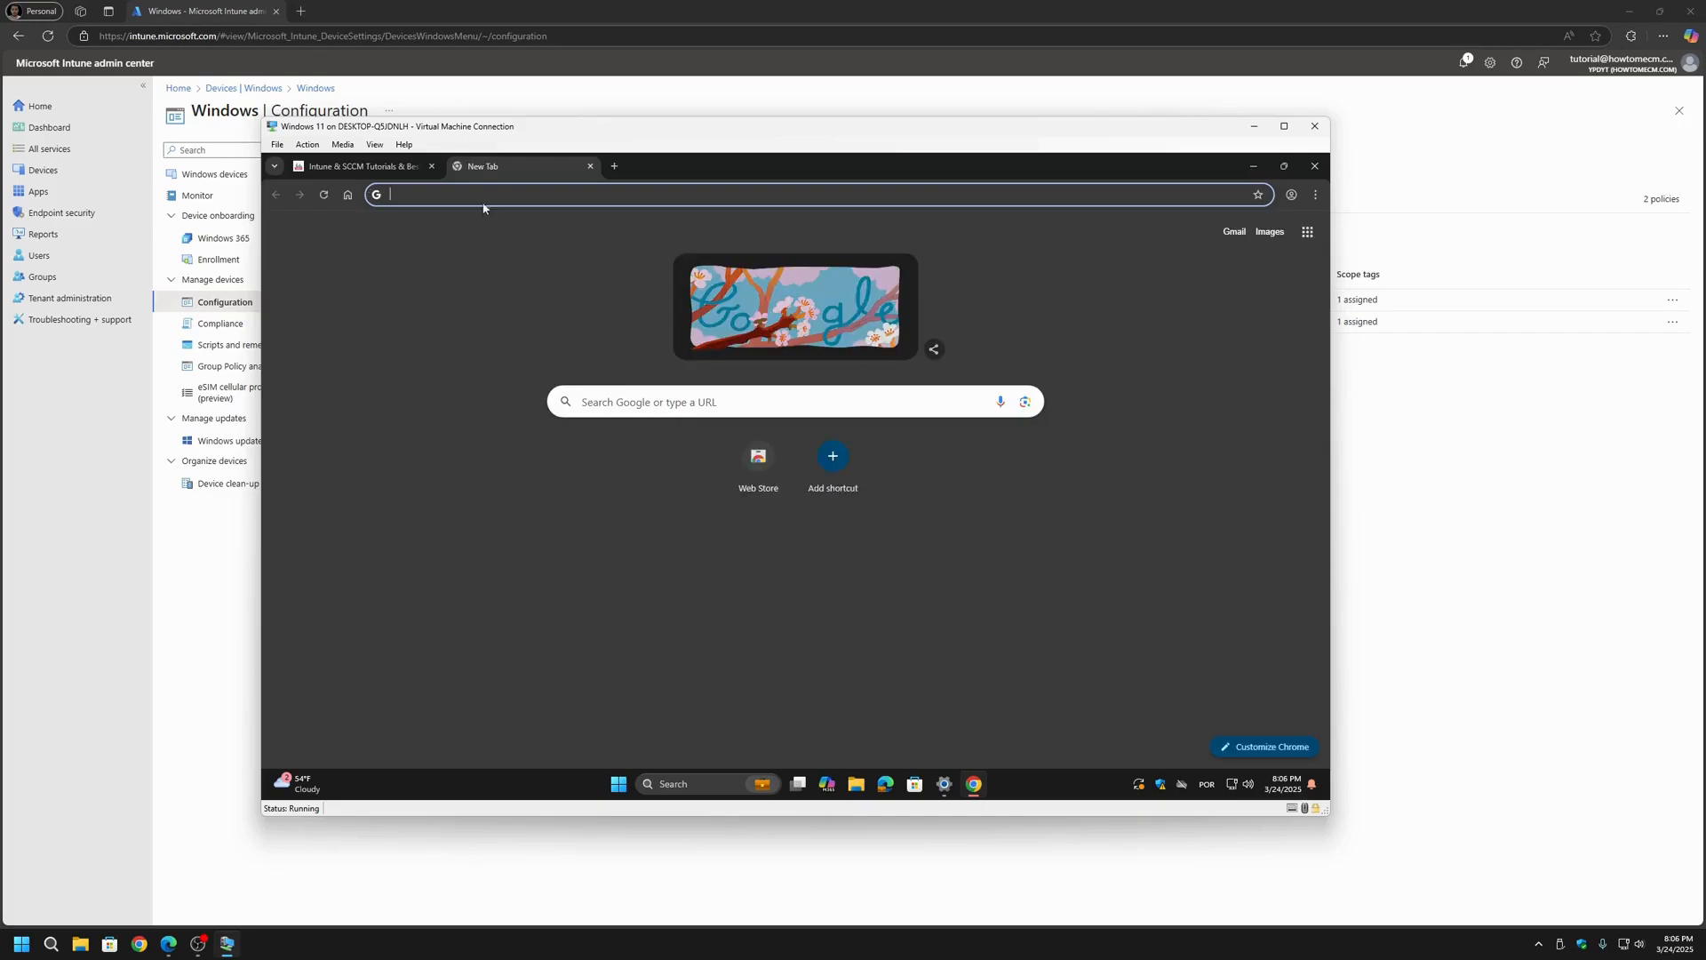
pyautogui.click(347, 202)
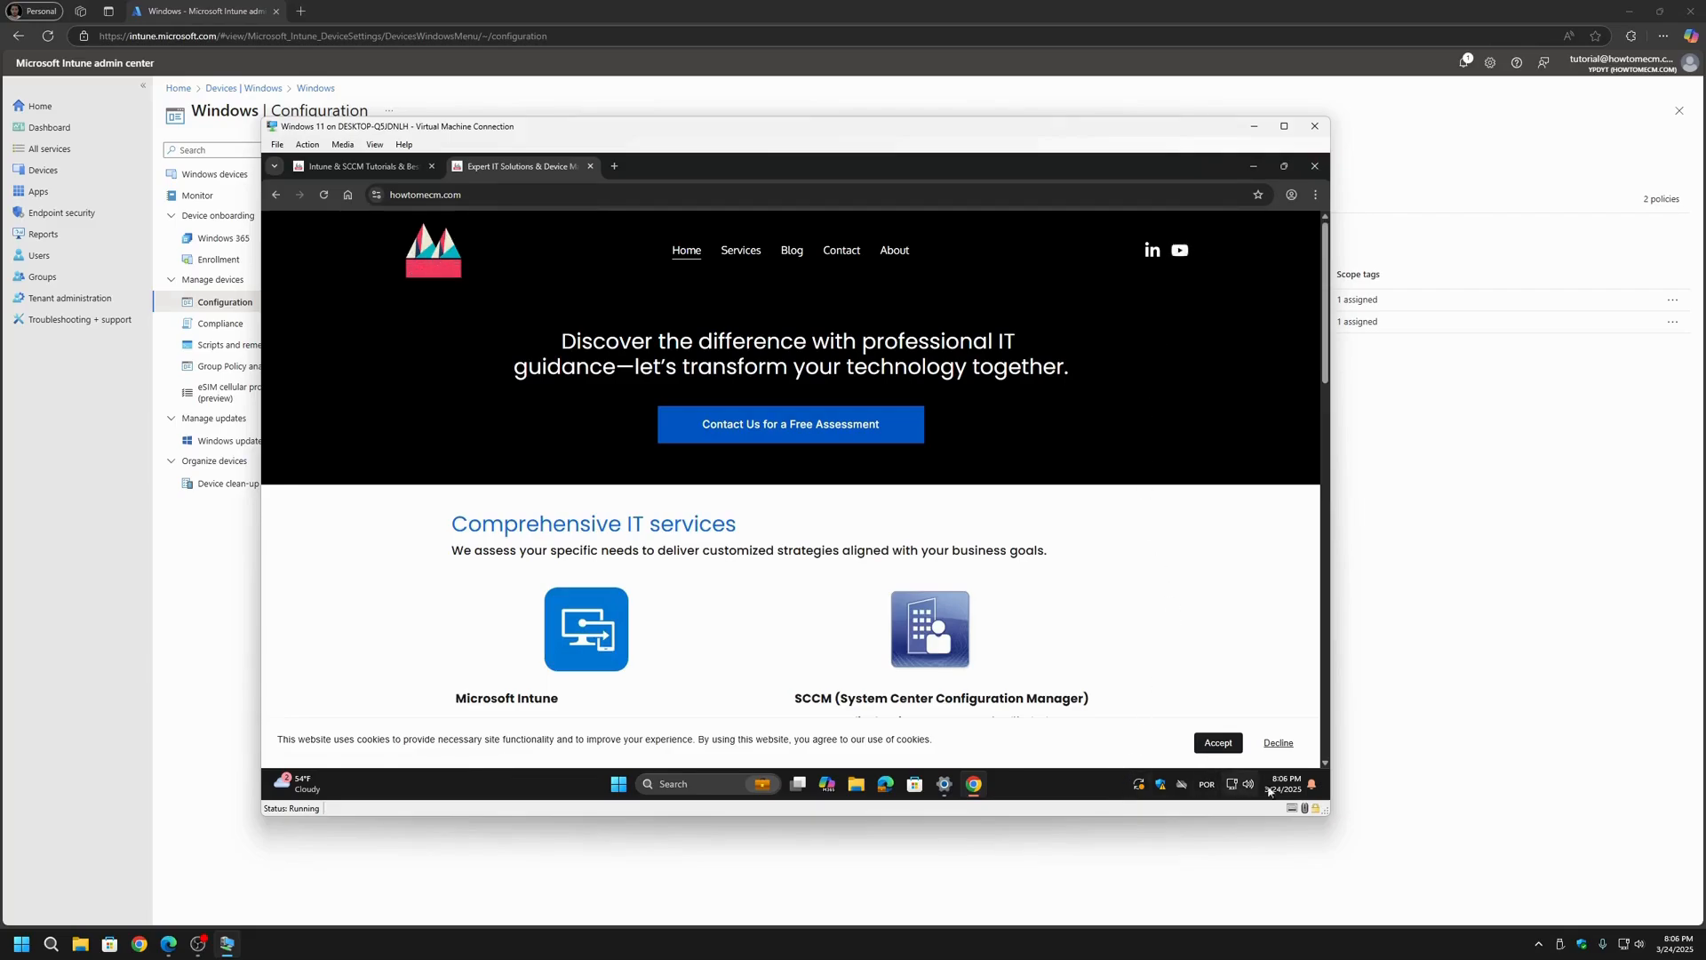
pyautogui.scroll(-2, 737, 676)
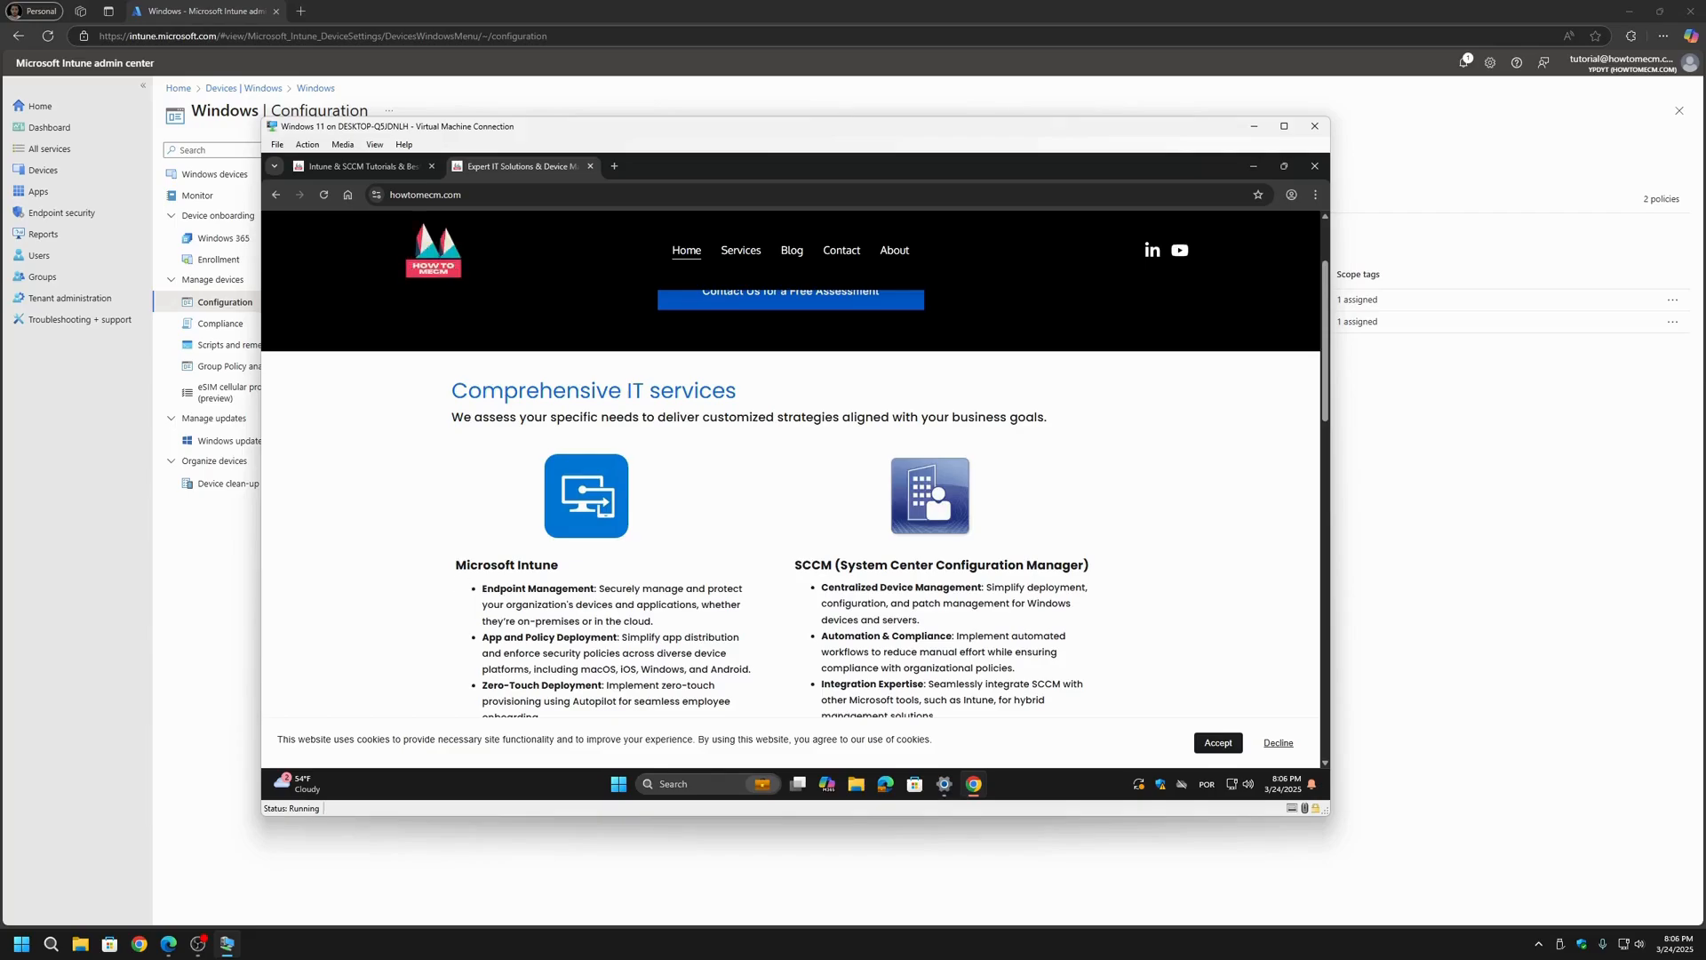
pyautogui.scroll(-1, 791, 489)
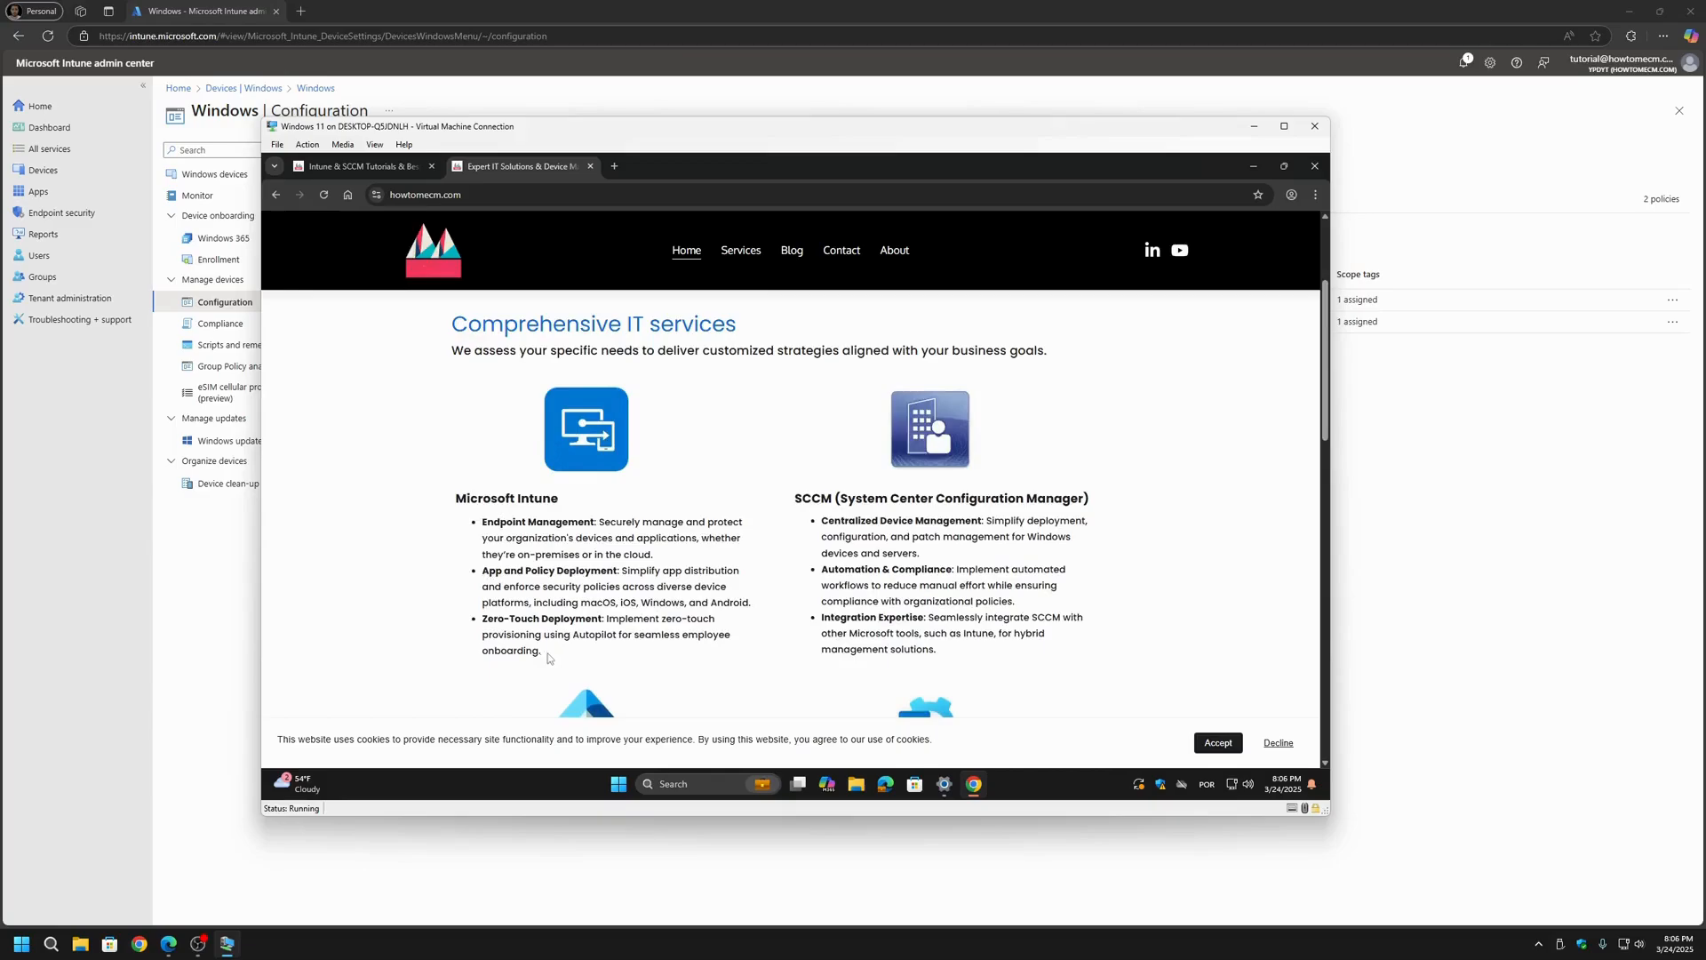
pyautogui.moveTo(544, 651); pyautogui.dragTo(456, 498)
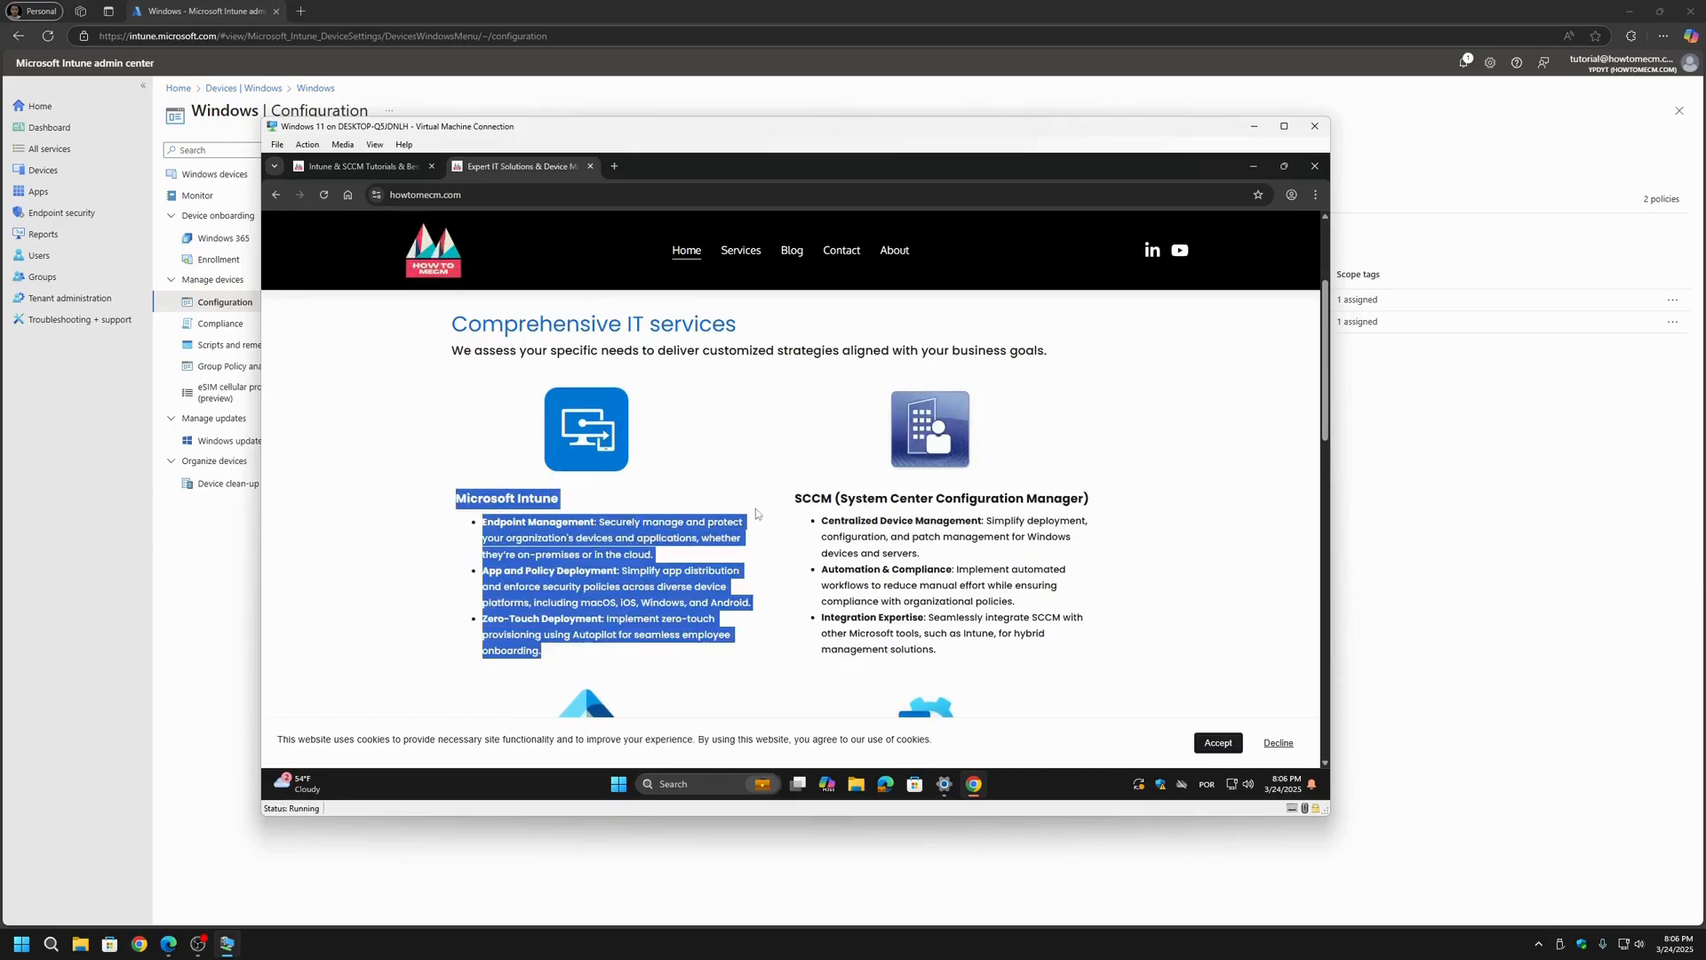
pyautogui.moveTo(802, 500); pyautogui.dragTo(971, 648)
pyautogui.click(972, 648)
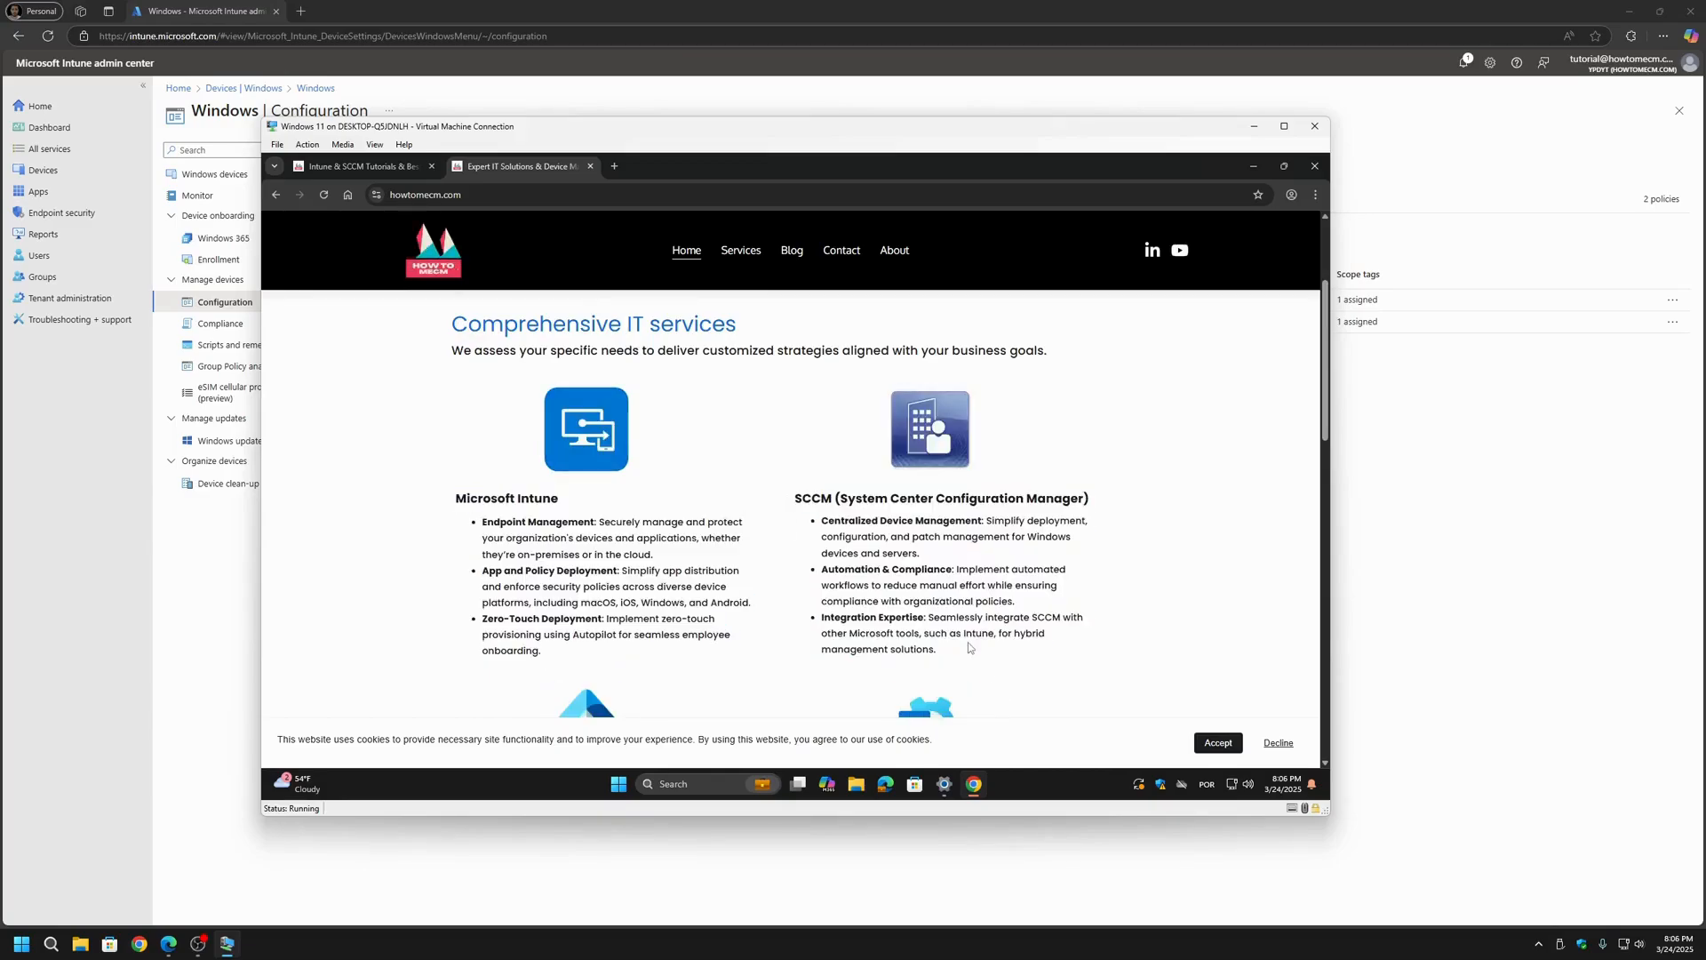
pyautogui.click(198, 944)
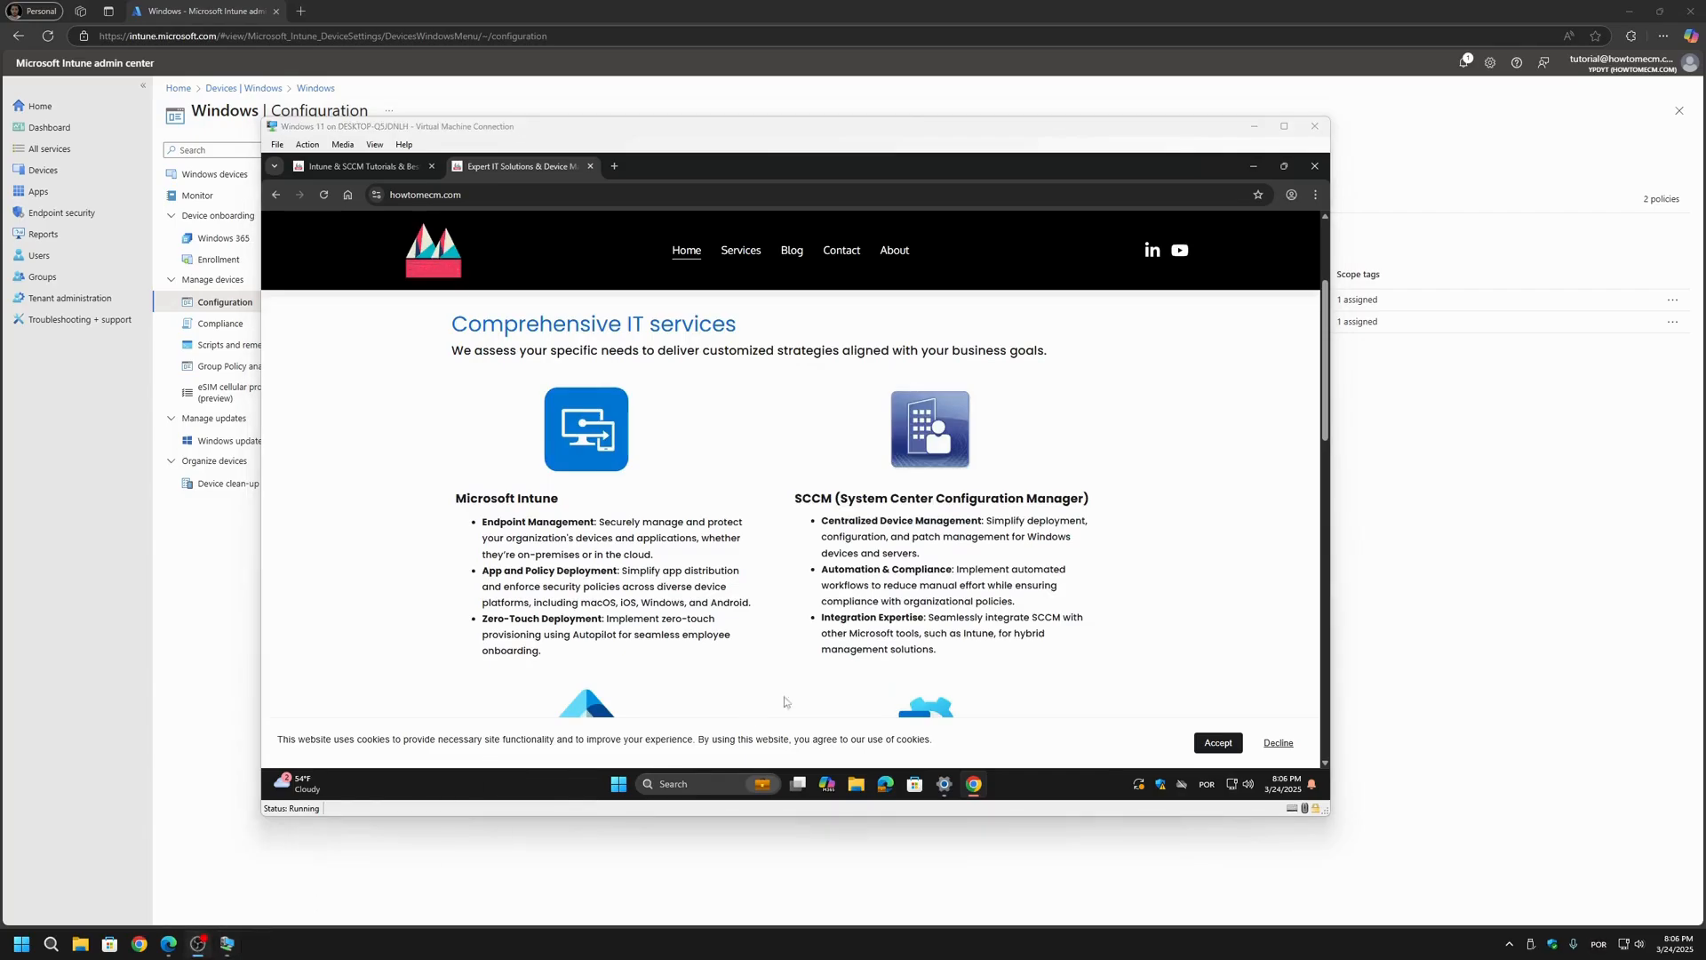